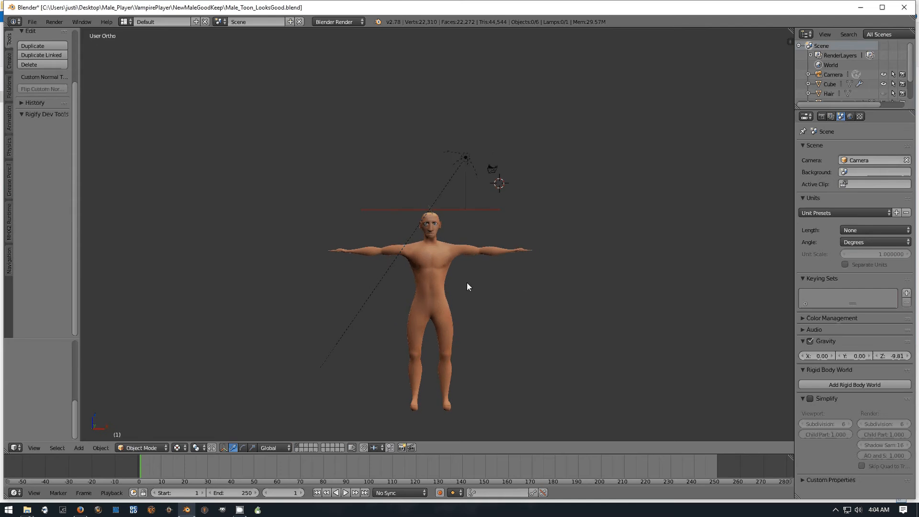
{"action": "scroll", "coordinate": [466, 282], "scroll_direction": "up", "scroll_amount": 2}
{"action": "scroll", "coordinate": [434, 282], "scroll_direction": "down", "scroll_amount": 1}
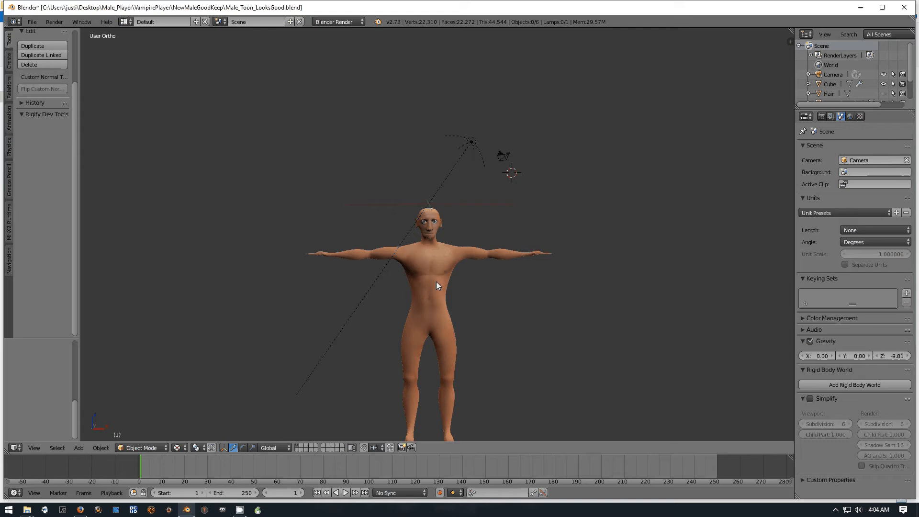
{"action": "scroll", "coordinate": [527, 301], "scroll_direction": "up", "scroll_amount": 1}
{"action": "scroll", "coordinate": [517, 289], "scroll_direction": "down", "scroll_amount": 2}
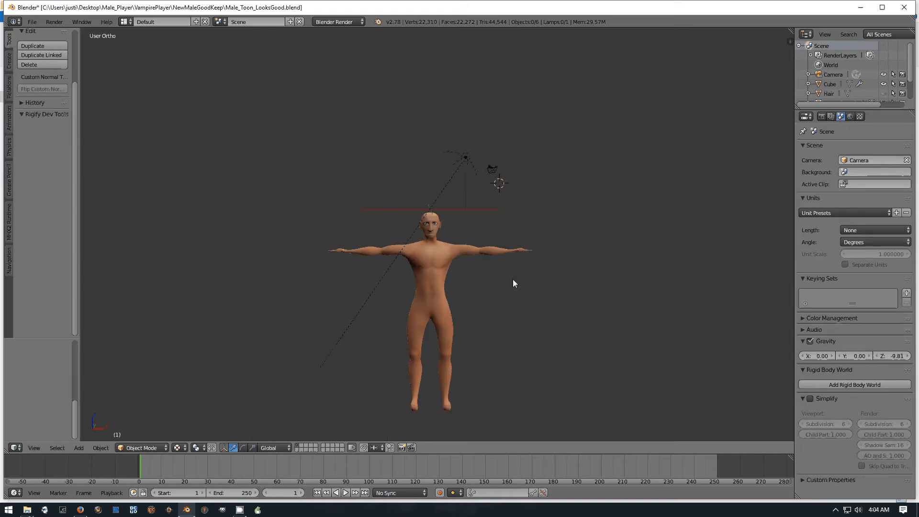
{"action": "middle_click_drag", "start_coordinate": [516, 280], "coordinate": [508, 280]}
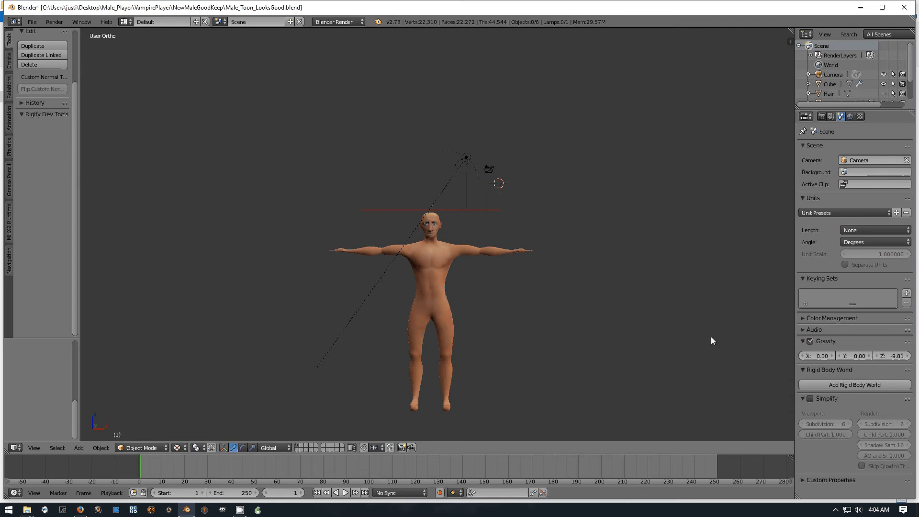
Start the Screencast Keys display in the 3D view and set its mouse display to Text.
{"action": "key", "text": "n"}
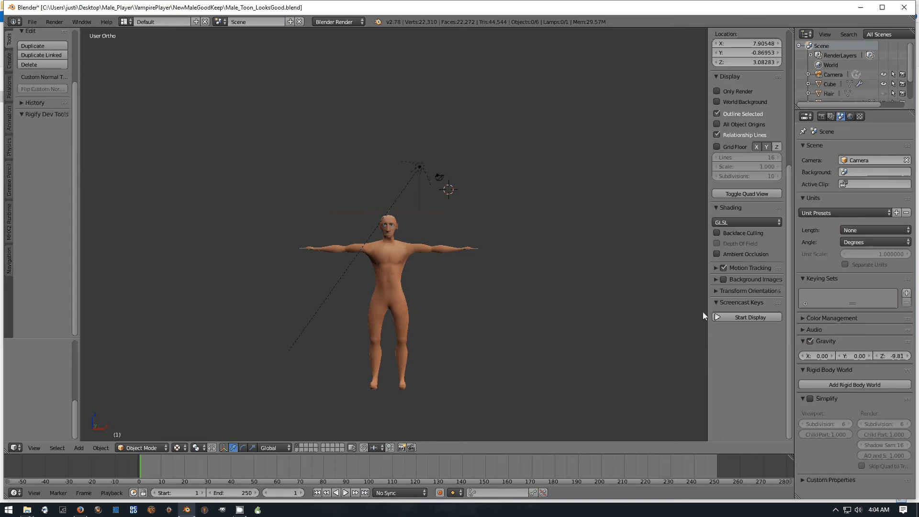
{"action": "left_click", "coordinate": [744, 320]}
{"action": "scroll", "coordinate": [738, 367], "scroll_direction": "down", "scroll_amount": 3}
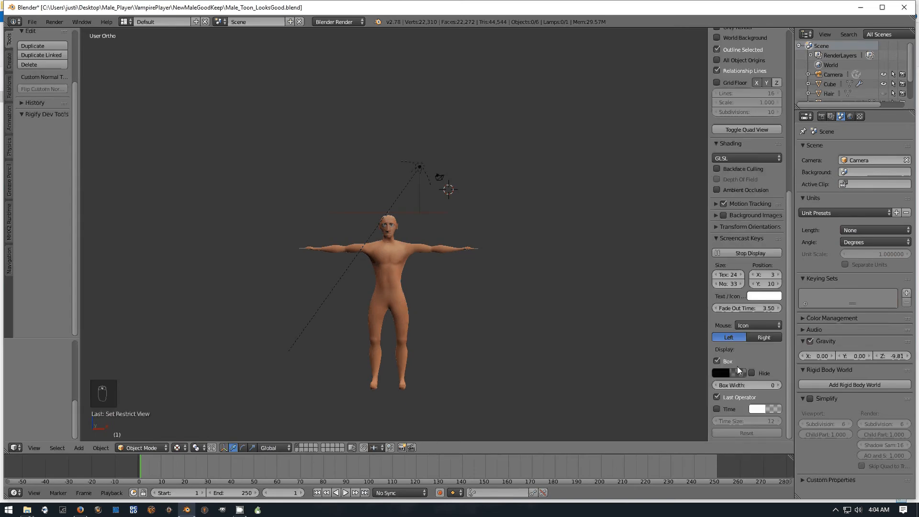
{"action": "left_click", "coordinate": [757, 326]}
{"action": "left_click", "coordinate": [755, 294]}
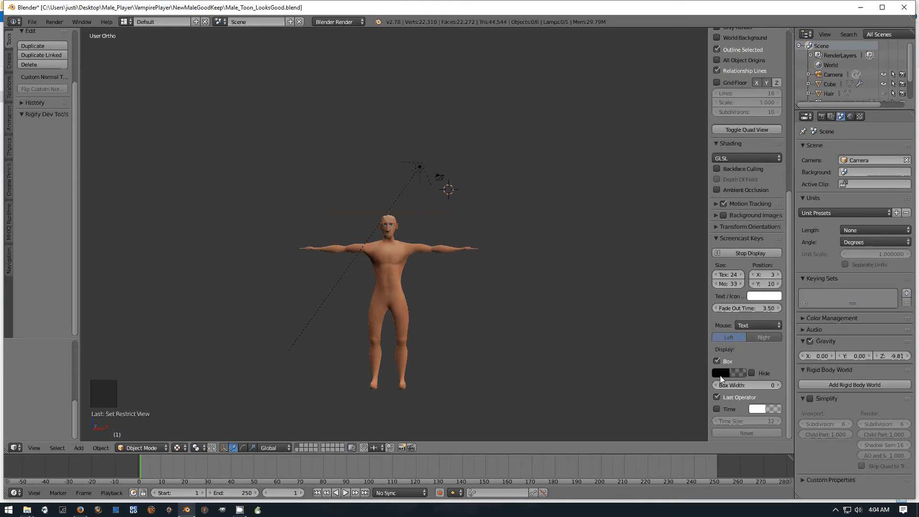
{"action": "scroll", "coordinate": [743, 409], "scroll_direction": "down", "scroll_amount": 3}
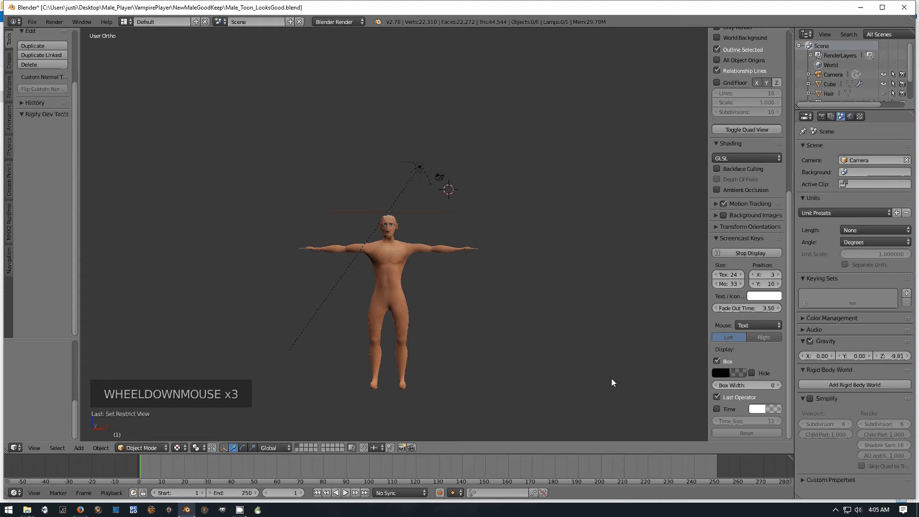
{"action": "left_click", "coordinate": [512, 319]}
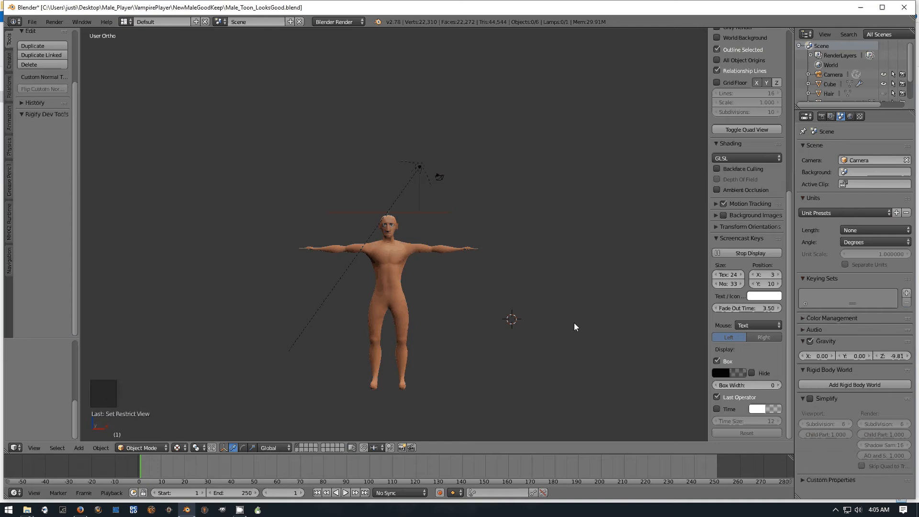
{"action": "key", "text": "n"}
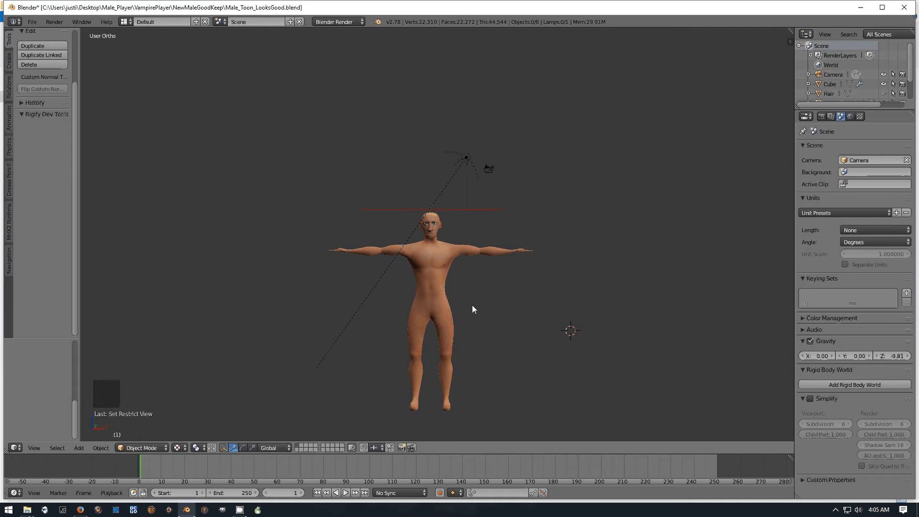
{"action": "scroll", "coordinate": [472, 306], "scroll_direction": "down", "scroll_amount": 1}
{"action": "scroll", "coordinate": [473, 306], "scroll_direction": "up", "scroll_amount": 1}
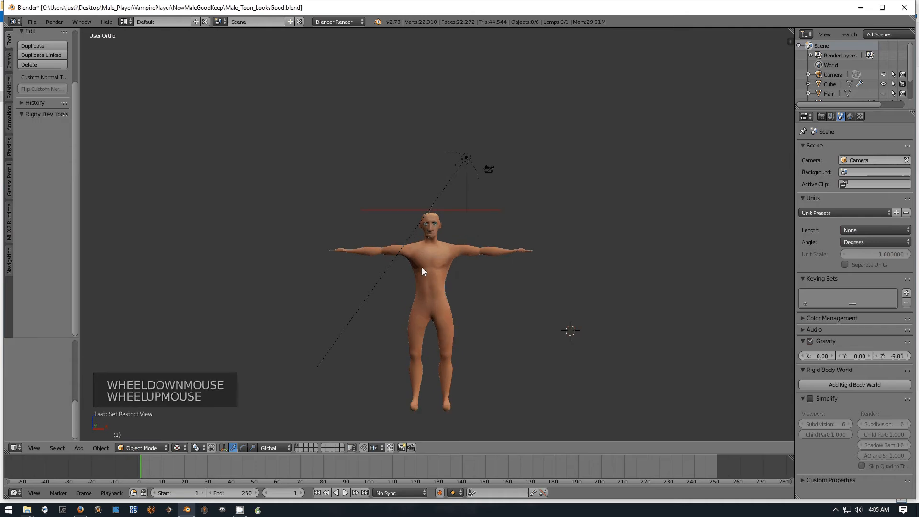
{"action": "middle_click_drag", "start_coordinate": [507, 292], "coordinate": [547, 294]}
{"action": "scroll", "coordinate": [434, 267], "scroll_direction": "up", "scroll_amount": 2}
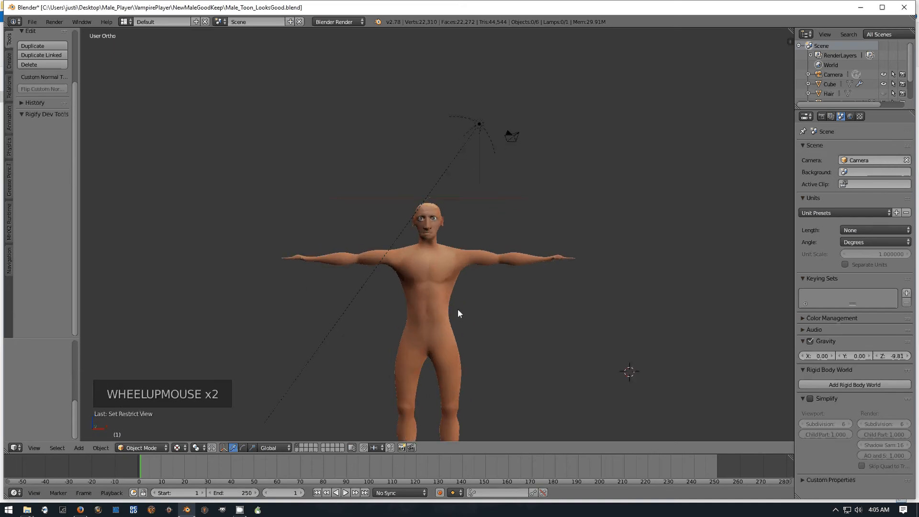
{"action": "scroll", "coordinate": [371, 234], "scroll_direction": "down", "scroll_amount": 2}
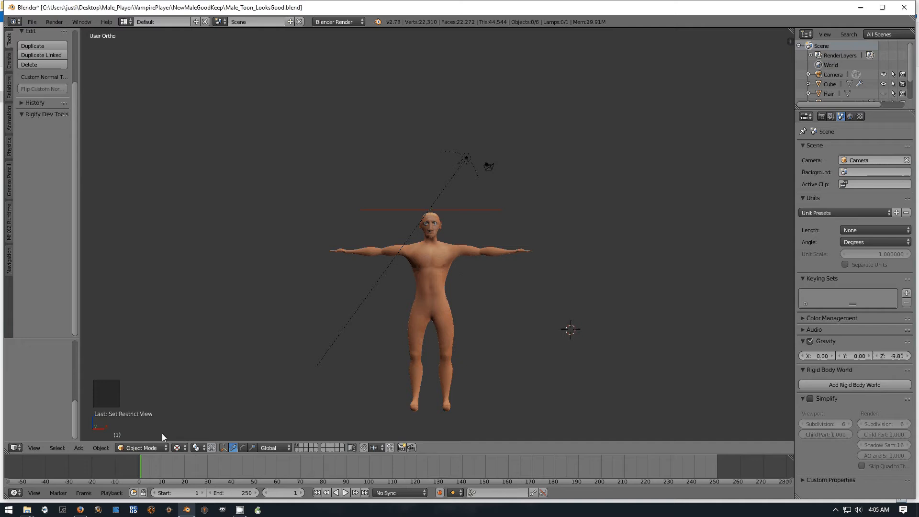
Select the male body mesh and switch it from Object Mode to Edit Mode.
{"action": "left_click", "coordinate": [139, 448]}
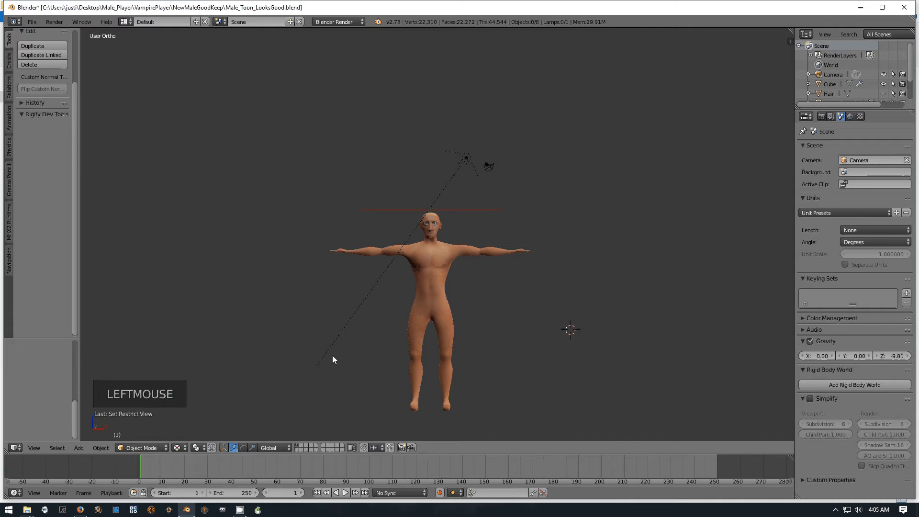
{"action": "right_click", "coordinate": [433, 280]}
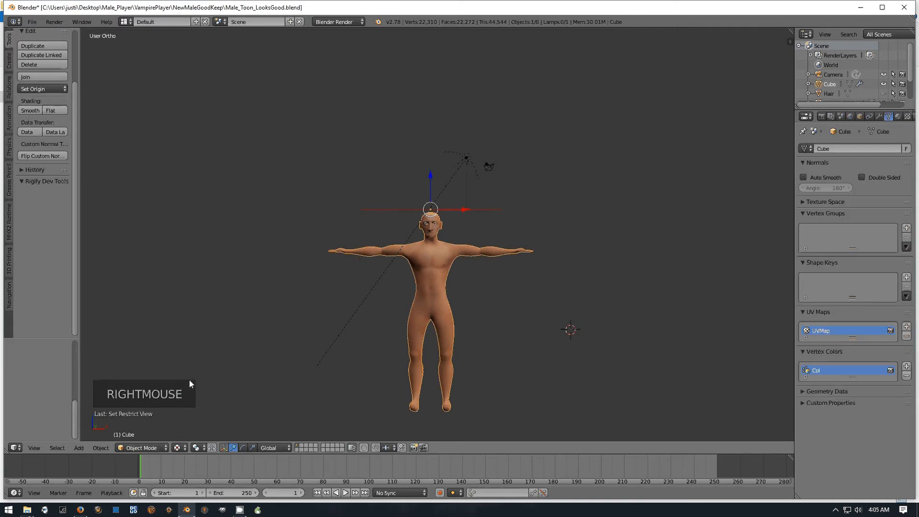
{"action": "left_click", "coordinate": [136, 449]}
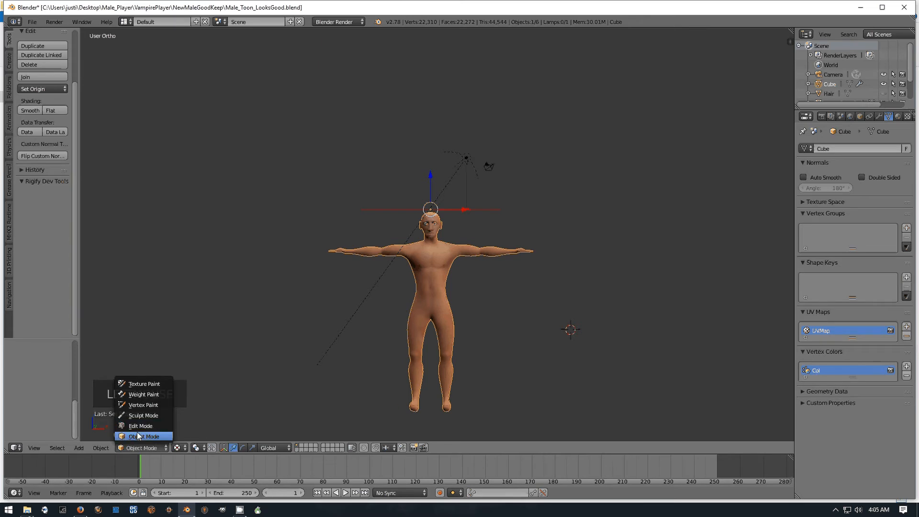
{"action": "left_click", "coordinate": [134, 436]}
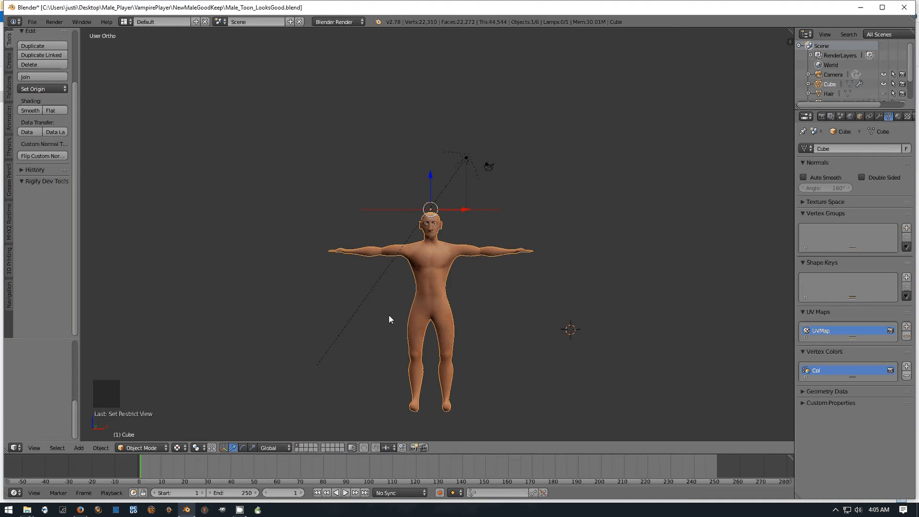
{"action": "key", "text": "Tab"}
Deselect all faces of the body mesh and show it in wireframe so hidden faces can be selected.
{"action": "scroll", "coordinate": [453, 327], "scroll_direction": "up", "scroll_amount": 2}
{"action": "scroll", "coordinate": [453, 327], "scroll_direction": "up", "scroll_amount": 2}
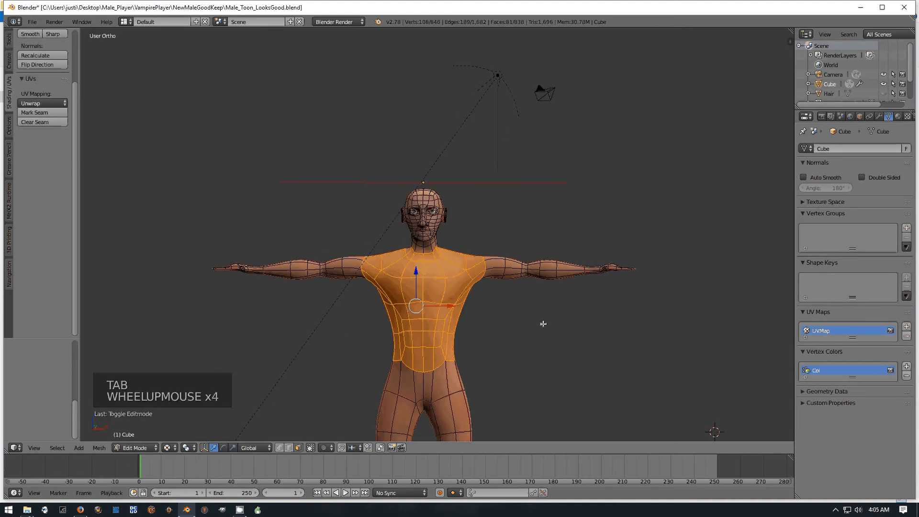
{"action": "scroll", "coordinate": [541, 322], "scroll_direction": "down", "scroll_amount": 3}
{"action": "middle_click_drag", "start_coordinate": [542, 322], "coordinate": [497, 314]}
{"action": "scroll", "coordinate": [455, 314], "scroll_direction": "up", "scroll_amount": 2}
{"action": "scroll", "coordinate": [455, 314], "scroll_direction": "up", "scroll_amount": 1}
{"action": "scroll", "coordinate": [502, 314], "scroll_direction": "down", "scroll_amount": 2}
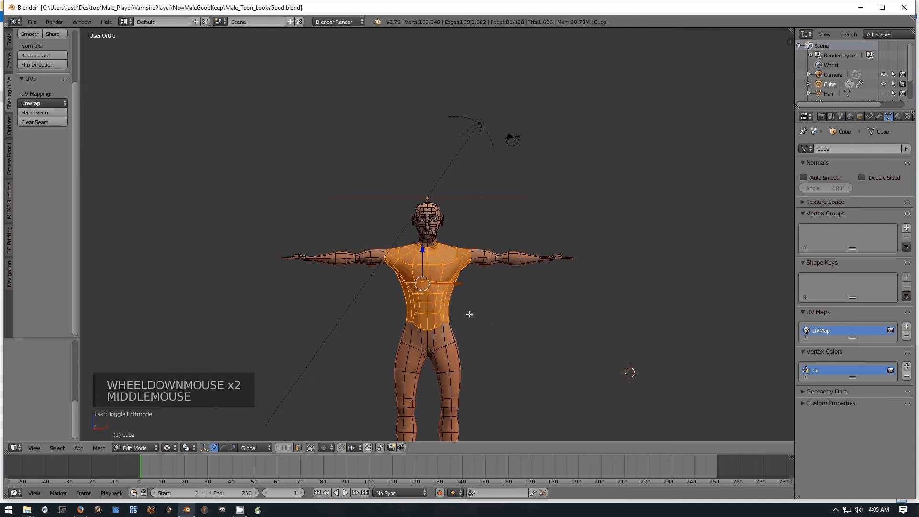
{"action": "right_click", "coordinate": [427, 299]}
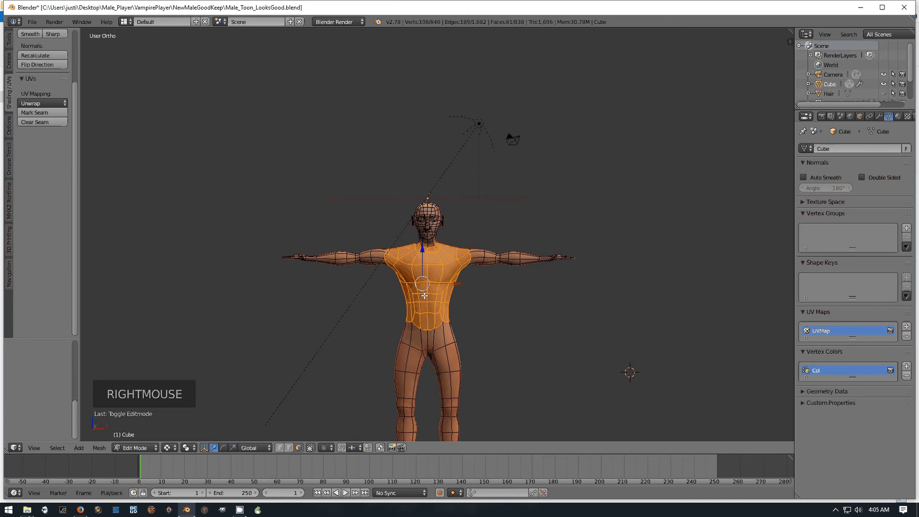
{"action": "key", "text": "a"}
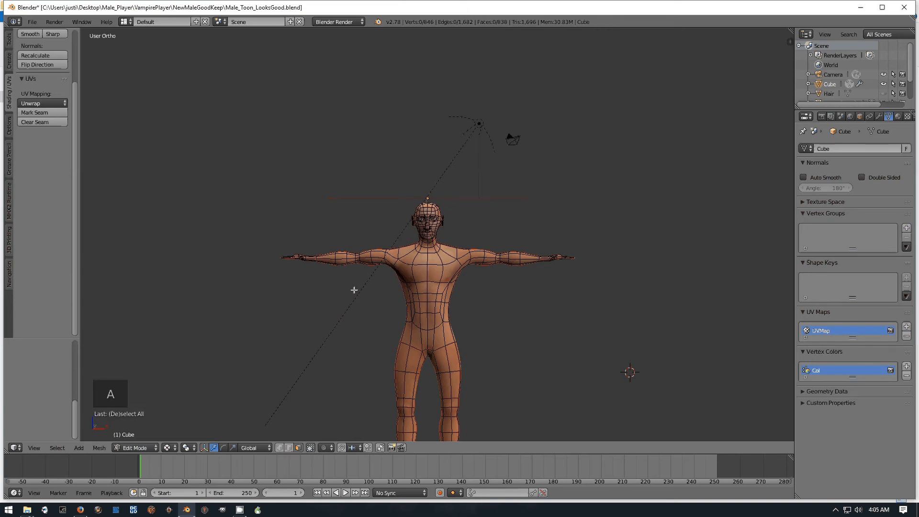
{"action": "key", "text": "c"}
{"action": "key", "text": "z"}
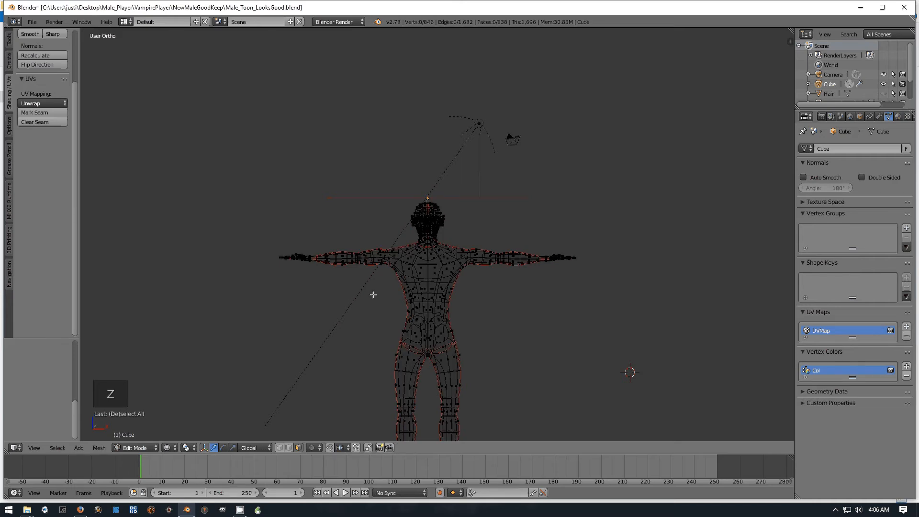
{"action": "scroll", "coordinate": [384, 310], "scroll_direction": "up", "scroll_amount": 3}
{"action": "scroll", "coordinate": [383, 309], "scroll_direction": "down", "scroll_amount": 3}
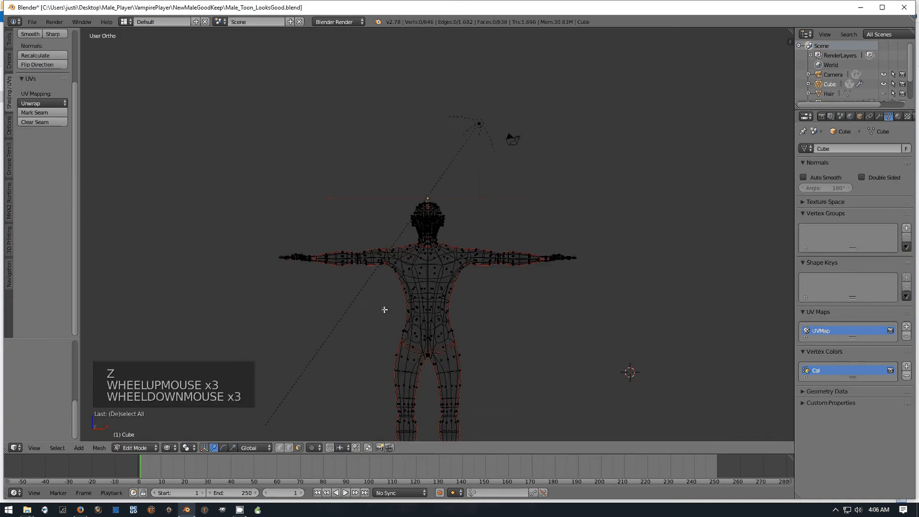
{"action": "scroll", "coordinate": [384, 294], "scroll_direction": "up", "scroll_amount": 1}
Circle-select the faces of the torso and both upper arms, front and back, in a T-shirt shape.
{"action": "key", "text": "c"}
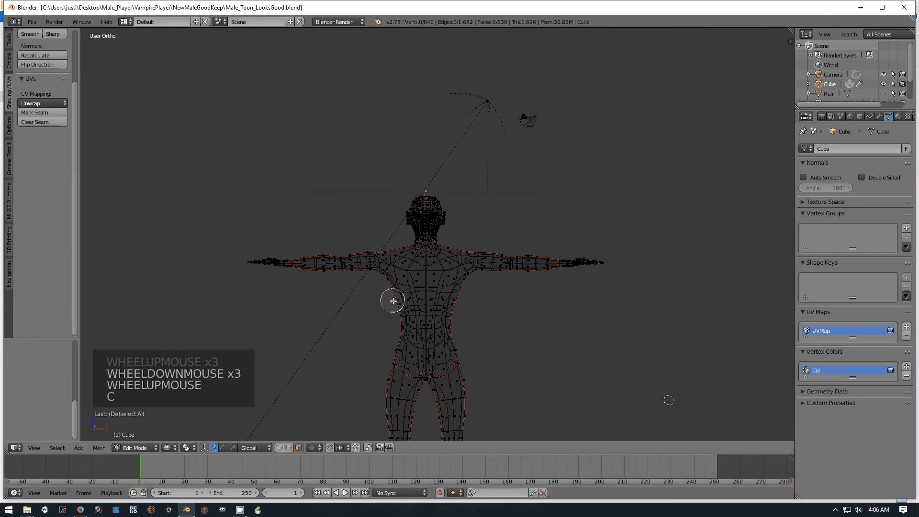
{"action": "mouse_move", "coordinate": [390, 300]}
{"action": "left_mouse_down"}
{"action": "mouse_move", "coordinate": [463, 315]}
{"action": "mouse_move", "coordinate": [426, 312]}
{"action": "mouse_move", "coordinate": [397, 324]}
{"action": "mouse_move", "coordinate": [410, 334]}
{"action": "mouse_move", "coordinate": [445, 328]}
{"action": "mouse_move", "coordinate": [451, 321]}
{"action": "mouse_move", "coordinate": [407, 277]}
{"action": "mouse_move", "coordinate": [450, 282]}
{"action": "mouse_move", "coordinate": [464, 263]}
{"action": "mouse_move", "coordinate": [353, 255]}
{"action": "mouse_move", "coordinate": [353, 273]}
{"action": "mouse_move", "coordinate": [487, 268]}
{"action": "mouse_move", "coordinate": [502, 257]}
{"action": "mouse_move", "coordinate": [500, 266]}
{"action": "mouse_move", "coordinate": [474, 250]}
{"action": "mouse_move", "coordinate": [451, 253]}
{"action": "mouse_move", "coordinate": [453, 266]}
{"action": "left_mouse_up"}
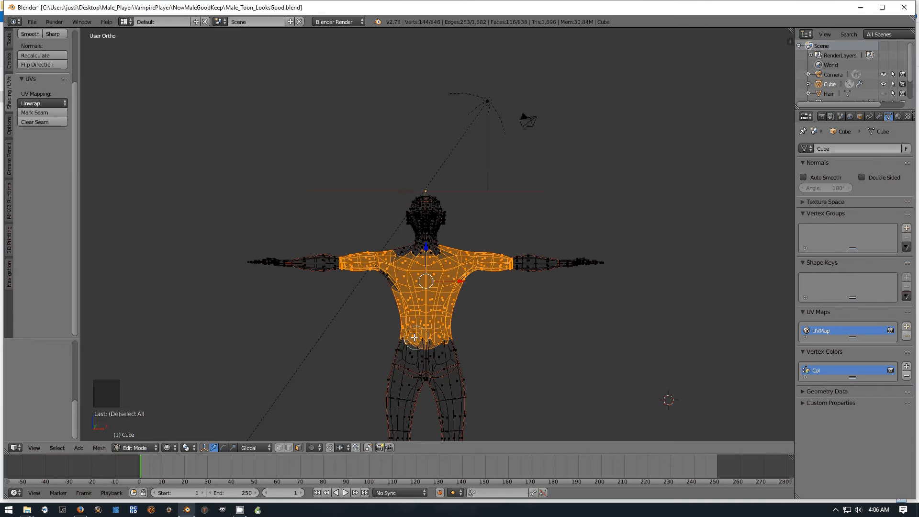
{"action": "left_click_drag", "start_coordinate": [393, 293], "coordinate": [387, 279]}
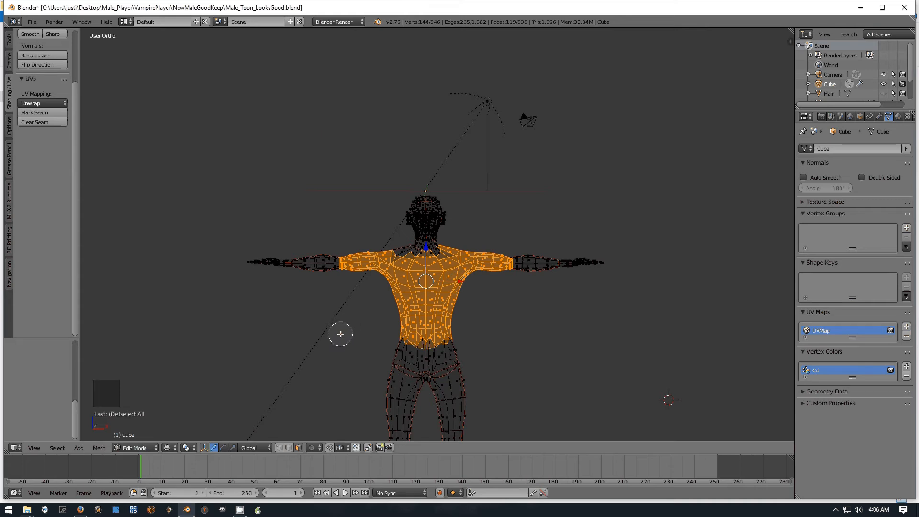
{"action": "key", "text": "Escape"}
Return to solid shading, add the missed upper-back faces to the selection and deselect the two faces above the buttocks.
{"action": "key", "text": "z"}
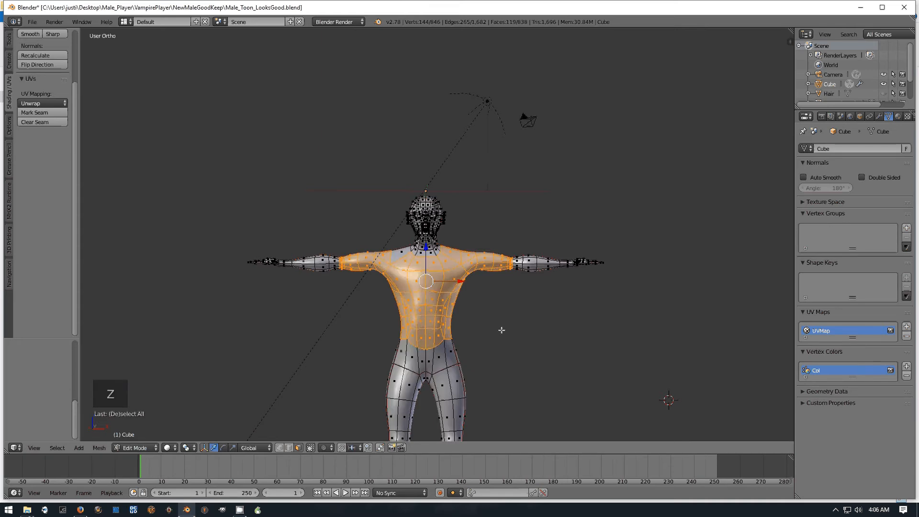
{"action": "middle_click_drag", "start_coordinate": [502, 330], "coordinate": [546, 331]}
{"action": "middle_click_drag", "start_coordinate": [421, 355], "coordinate": [473, 357]}
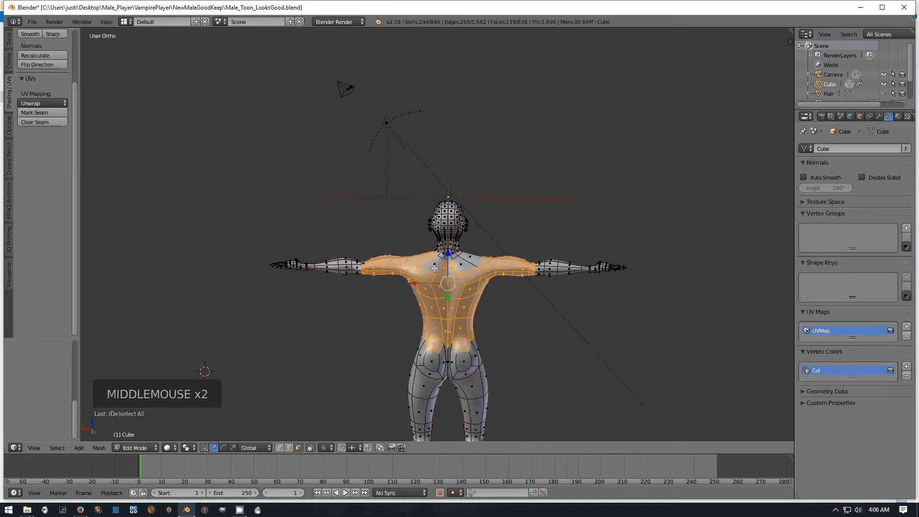
{"action": "right_click", "coordinate": [459, 266], "text": "shift"}
{"action": "right_click", "coordinate": [463, 265], "text": "shift"}
{"action": "right_click", "coordinate": [468, 263], "text": "shift"}
{"action": "middle_click_drag", "start_coordinate": [469, 262], "coordinate": [418, 290]}
{"action": "right_click", "coordinate": [460, 315], "text": "shift"}
{"action": "right_click", "coordinate": [443, 344], "text": "shift"}
{"action": "right_click", "coordinate": [465, 345], "text": "shift"}
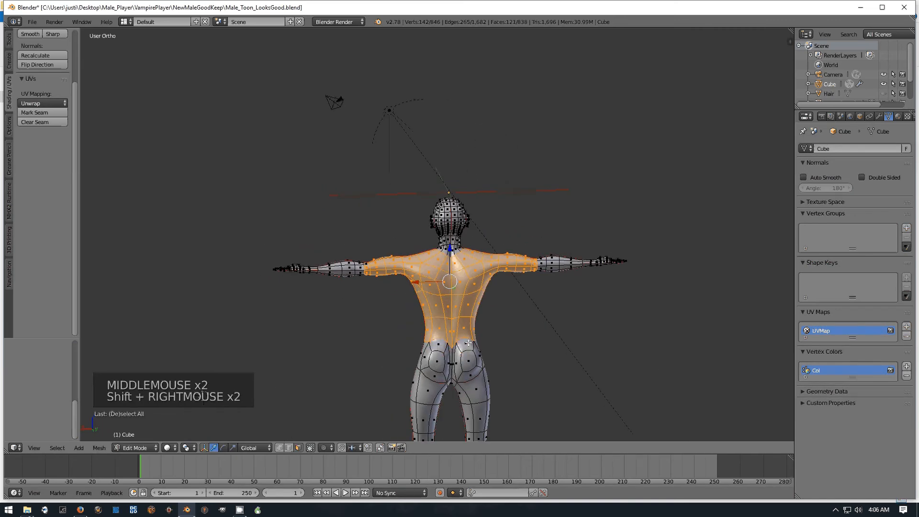
Check the selection from behind and add the remaining missed torso face to it.
{"action": "middle_click_drag", "start_coordinate": [492, 367], "coordinate": [605, 400]}
{"action": "scroll", "coordinate": [391, 319], "scroll_direction": "up", "scroll_amount": 4}
{"action": "scroll", "coordinate": [467, 302], "scroll_direction": "down", "scroll_amount": 5}
{"action": "scroll", "coordinate": [540, 323], "scroll_direction": "up", "scroll_amount": 4}
{"action": "middle_click_drag", "start_coordinate": [540, 324], "coordinate": [419, 289]}
{"action": "right_click", "coordinate": [527, 348], "text": "shift"}
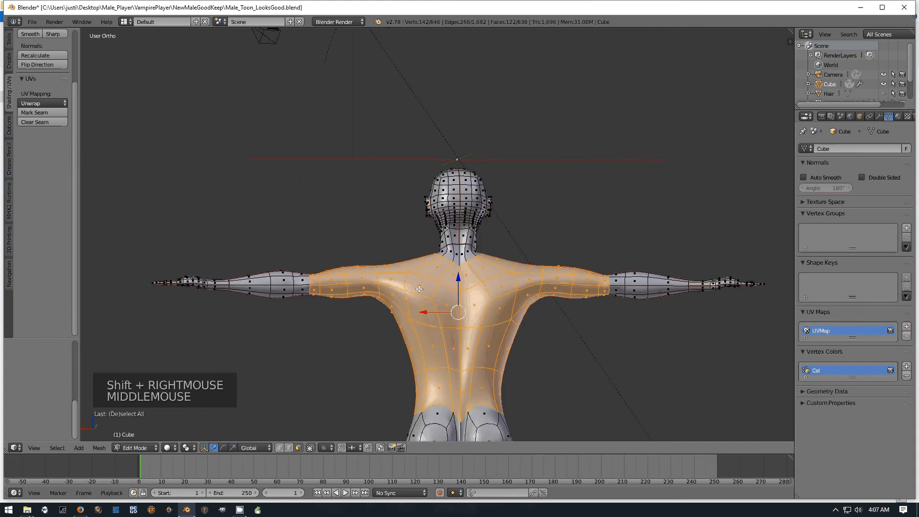
Duplicate the selected torso and upper-arm faces in place, keeping the copy at its original position.
{"action": "middle_click_drag", "start_coordinate": [579, 322], "coordinate": [433, 344]}
{"action": "scroll", "coordinate": [372, 343], "scroll_direction": "down", "scroll_amount": 4}
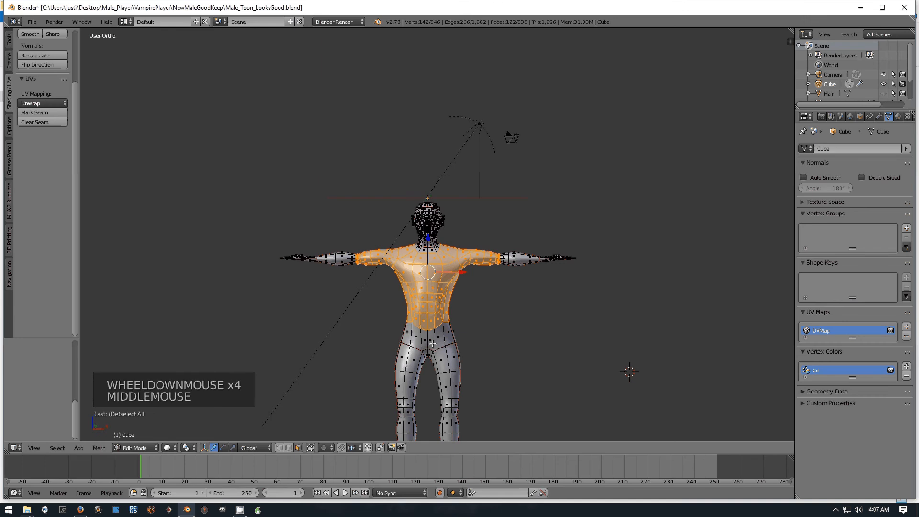
{"action": "scroll", "coordinate": [432, 344], "scroll_direction": "down", "scroll_amount": 2}
{"action": "scroll", "coordinate": [431, 339], "scroll_direction": "up", "scroll_amount": 1}
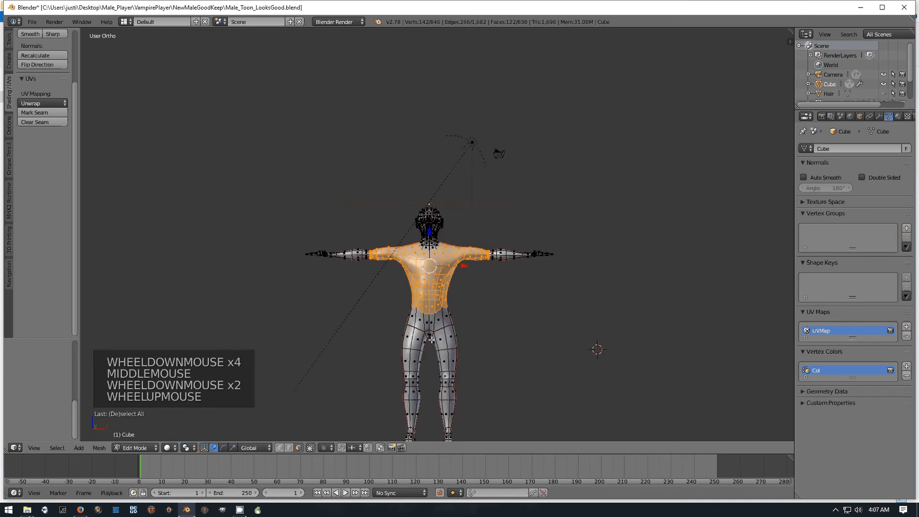
{"action": "key", "text": "shift+d"}
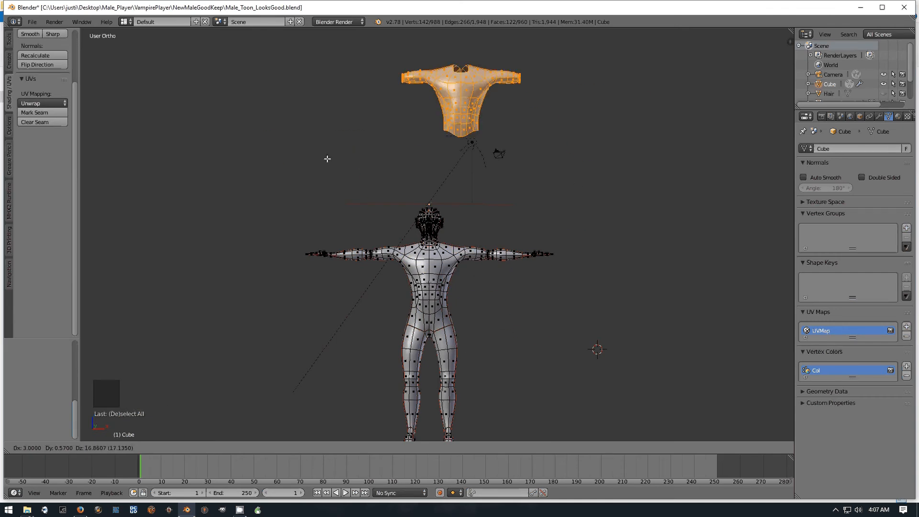
{"action": "right_click", "coordinate": [582, 299]}
{"action": "scroll", "coordinate": [483, 339], "scroll_direction": "up", "scroll_amount": 3}
{"action": "scroll", "coordinate": [484, 339], "scroll_direction": "down", "scroll_amount": 3}
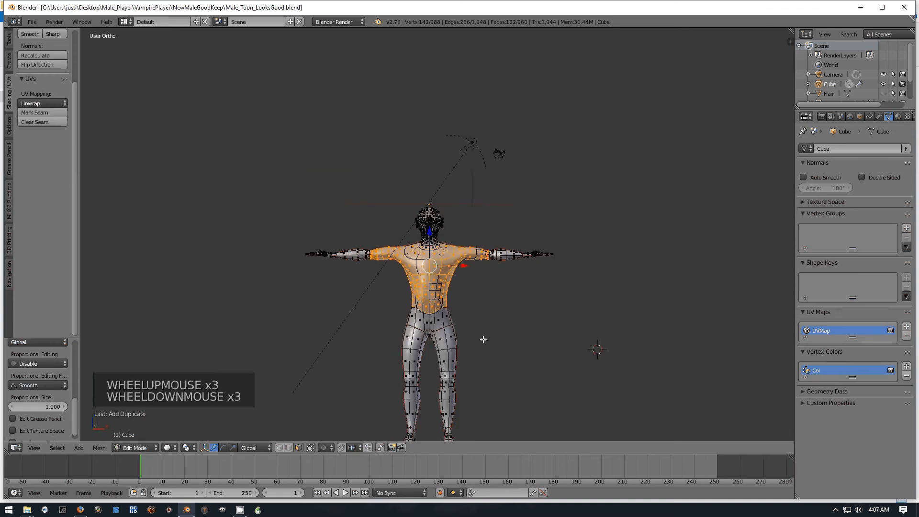
{"action": "middle_click_drag", "start_coordinate": [483, 339], "coordinate": [523, 328]}
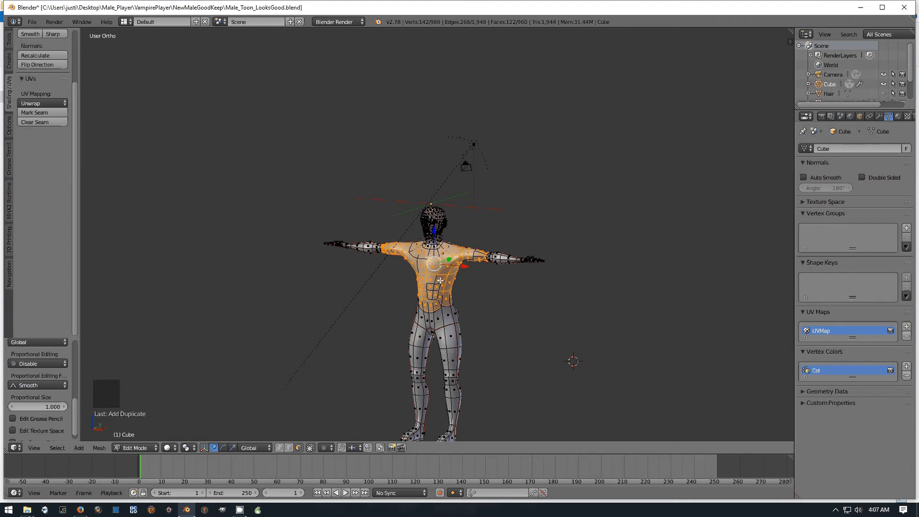
{"action": "middle_click_drag", "start_coordinate": [546, 312], "coordinate": [496, 314]}
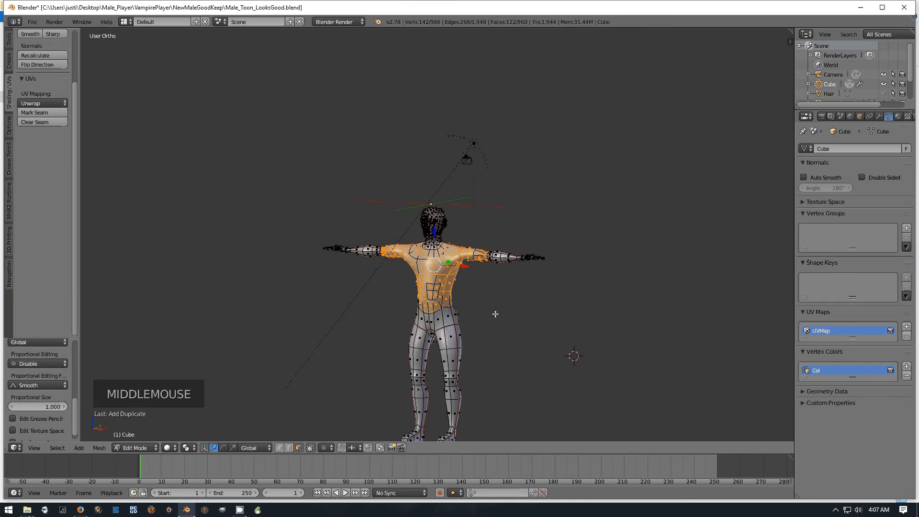
Expand the duplicated torso and upper-arm faces outward from the body with Shrink/Fatten by about 0.27.
{"action": "key", "text": "alt+s"}
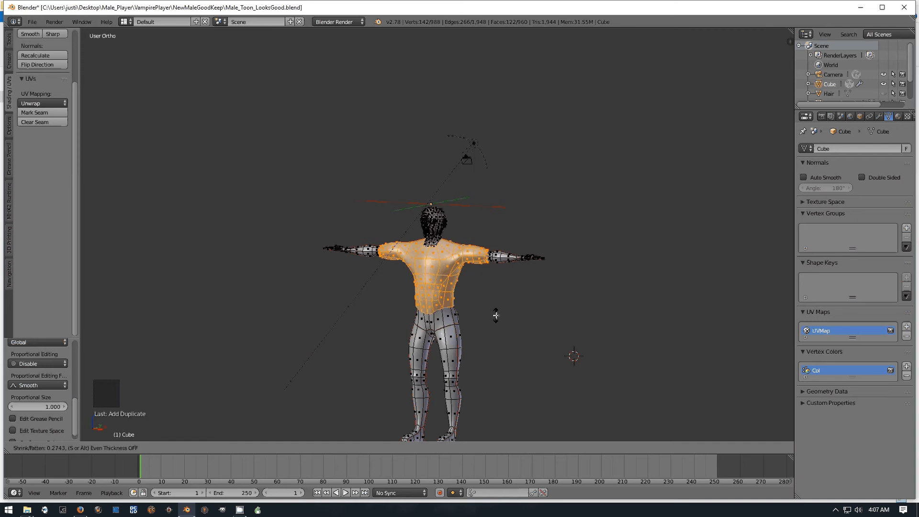
{"action": "left_click", "coordinate": [496, 316]}
{"action": "middle_click_drag", "start_coordinate": [495, 315], "coordinate": [528, 303]}
{"action": "scroll", "coordinate": [395, 305], "scroll_direction": "up", "scroll_amount": 4}
{"action": "scroll", "coordinate": [554, 302], "scroll_direction": "down", "scroll_amount": 3}
{"action": "left_click_drag", "start_coordinate": [463, 273], "coordinate": [556, 289]}
{"action": "right_click", "coordinate": [555, 289]}
{"action": "mouse_move", "coordinate": [503, 307]}
{"action": "middle_mouse_down"}
{"action": "mouse_move", "coordinate": [331, 339]}
{"action": "mouse_move", "coordinate": [499, 319]}
{"action": "middle_mouse_up"}
{"action": "scroll", "coordinate": [501, 318], "scroll_direction": "up", "scroll_amount": 3}
{"action": "scroll", "coordinate": [499, 319], "scroll_direction": "down", "scroll_amount": 1}
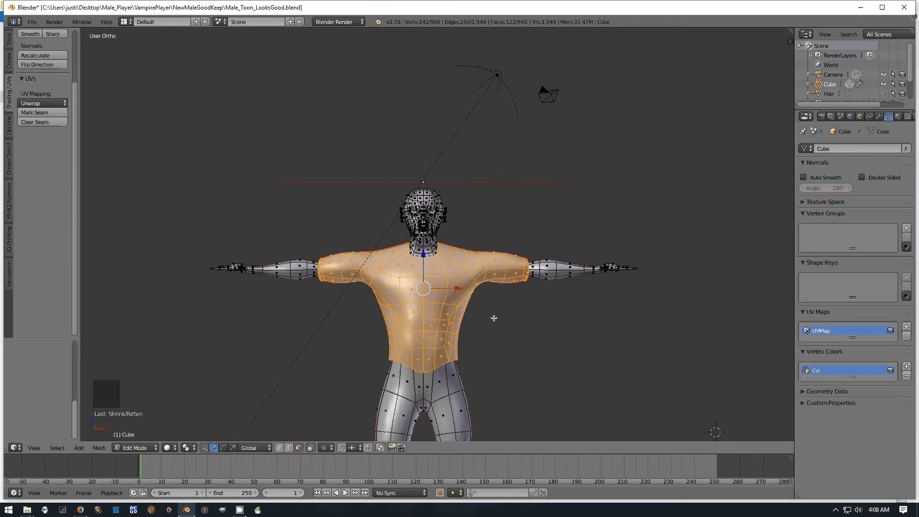
Separate the selected shirt faces into their own object and return to Object Mode.
{"action": "key", "text": "p"}
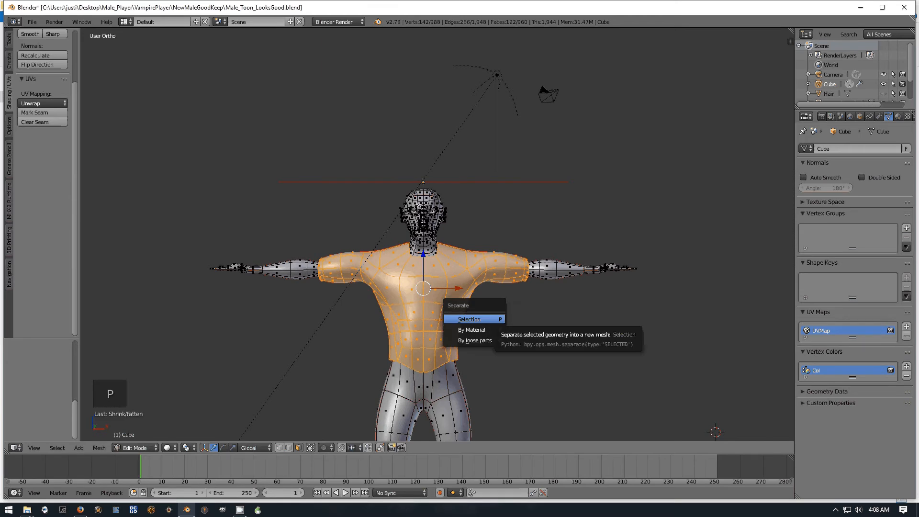
{"action": "left_click", "coordinate": [468, 320]}
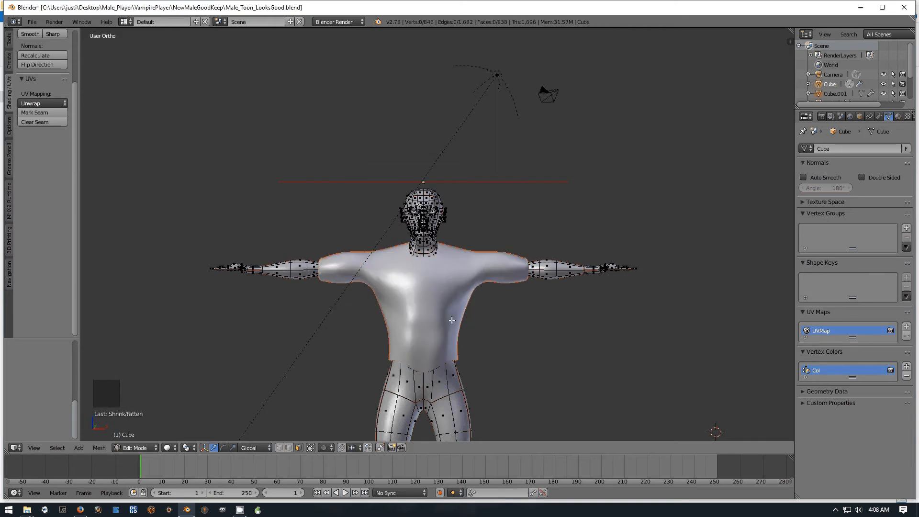
{"action": "scroll", "coordinate": [442, 276], "scroll_direction": "down", "scroll_amount": 2}
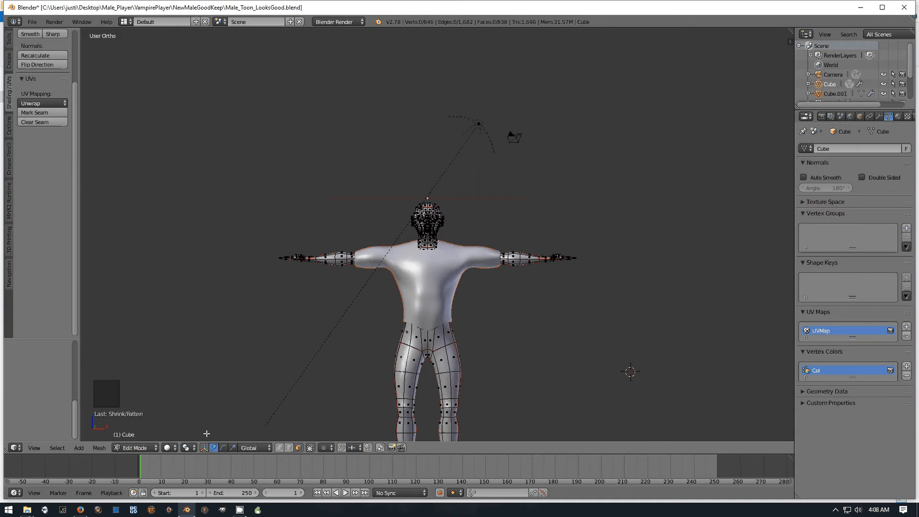
{"action": "left_click", "coordinate": [135, 448]}
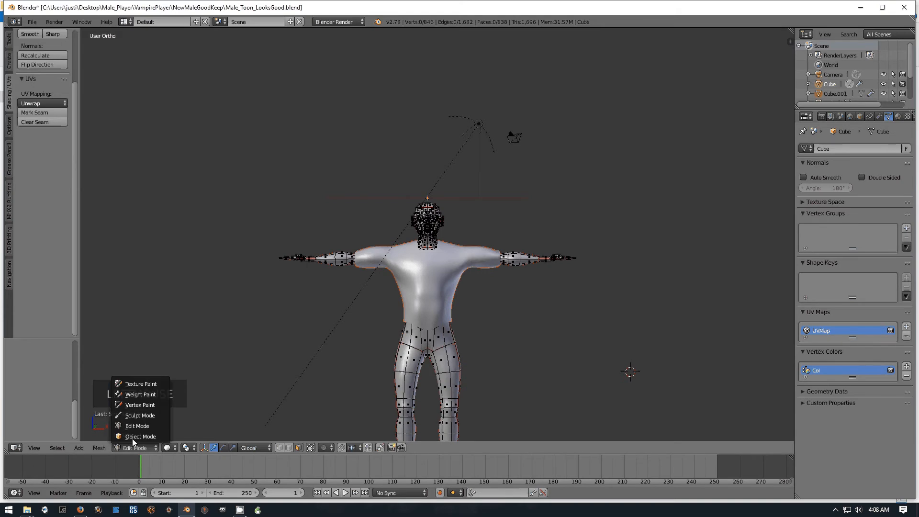
{"action": "left_click", "coordinate": [131, 437]}
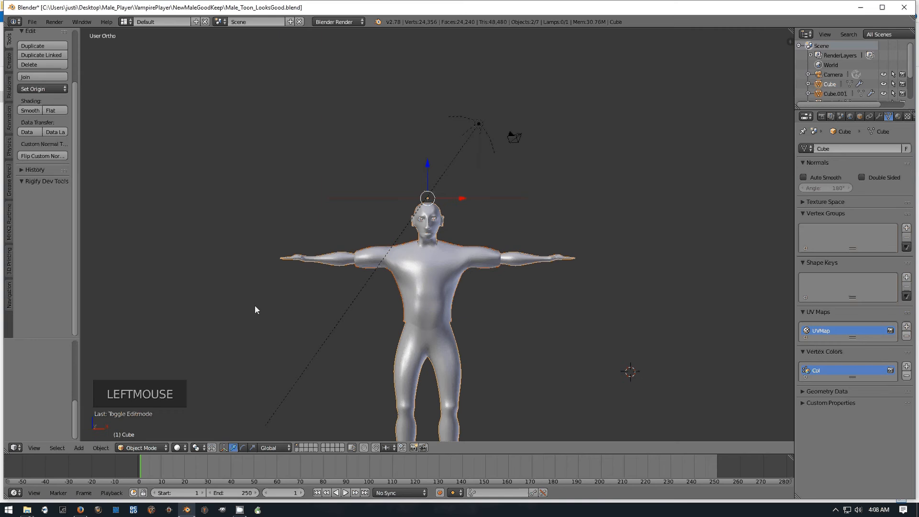
Select the separated shirt object and rename its mesh data to Shirt.
{"action": "right_click", "coordinate": [444, 355]}
{"action": "right_click", "coordinate": [457, 275]}
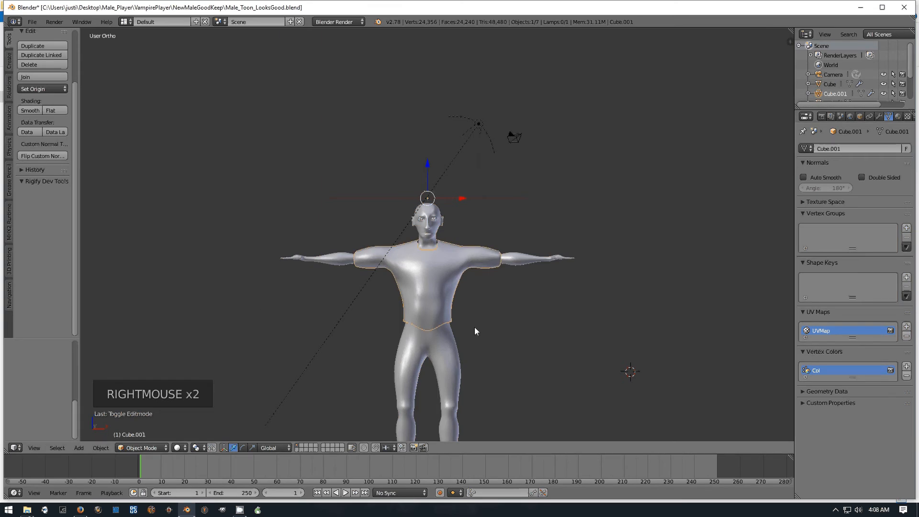
{"action": "right_click", "coordinate": [435, 357]}
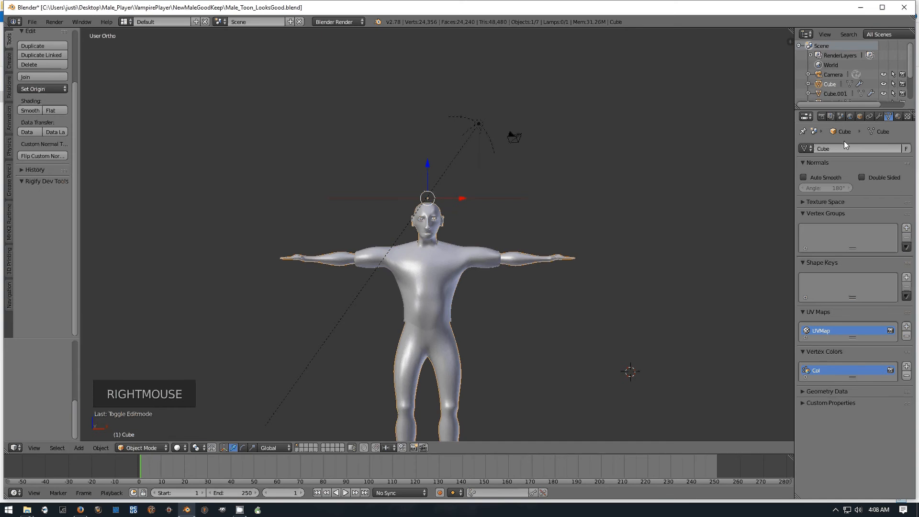
{"action": "right_click", "coordinate": [435, 278]}
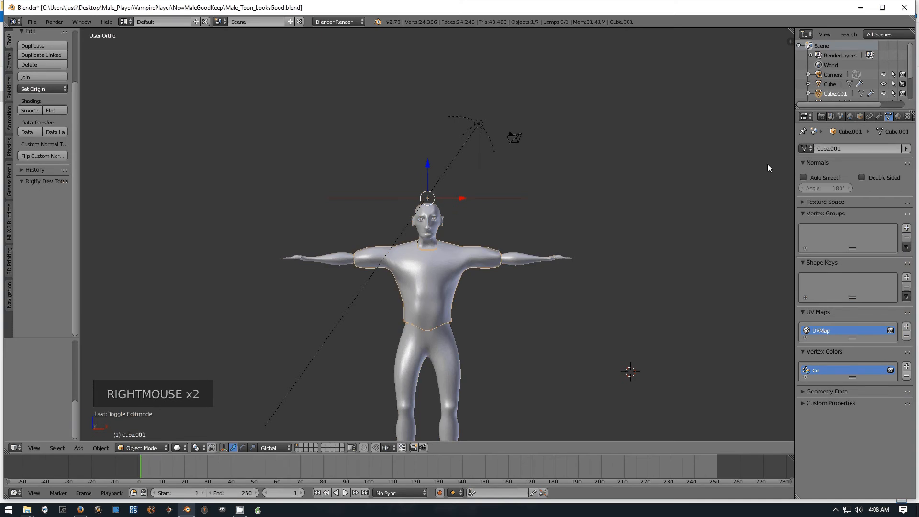
{"action": "left_click", "coordinate": [845, 151]}
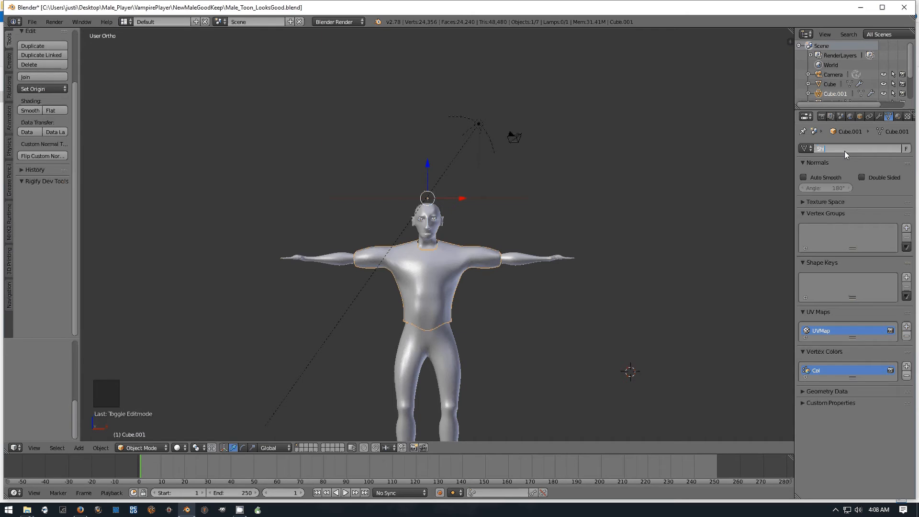
{"action": "key", "text": "Return"}
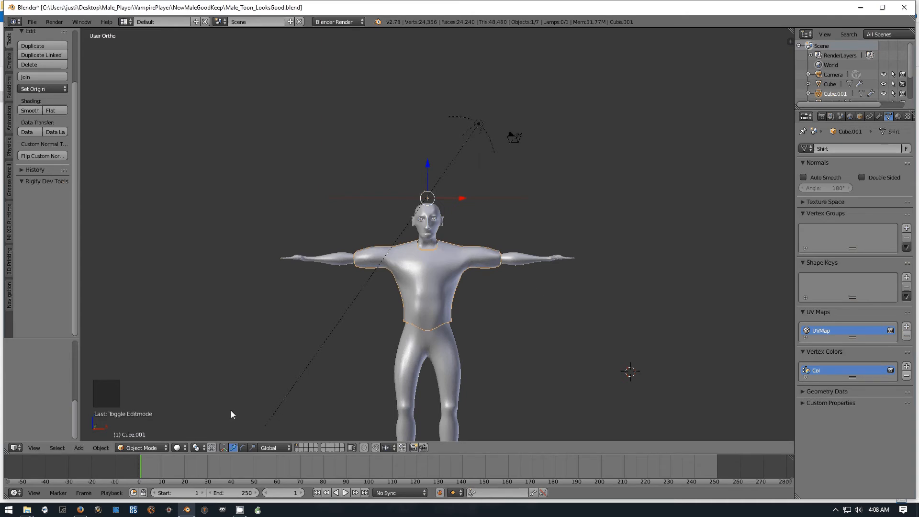
Switch the viewport shading to Texture and remove the Material.002 slot from the shirt object.
{"action": "left_click", "coordinate": [179, 448]}
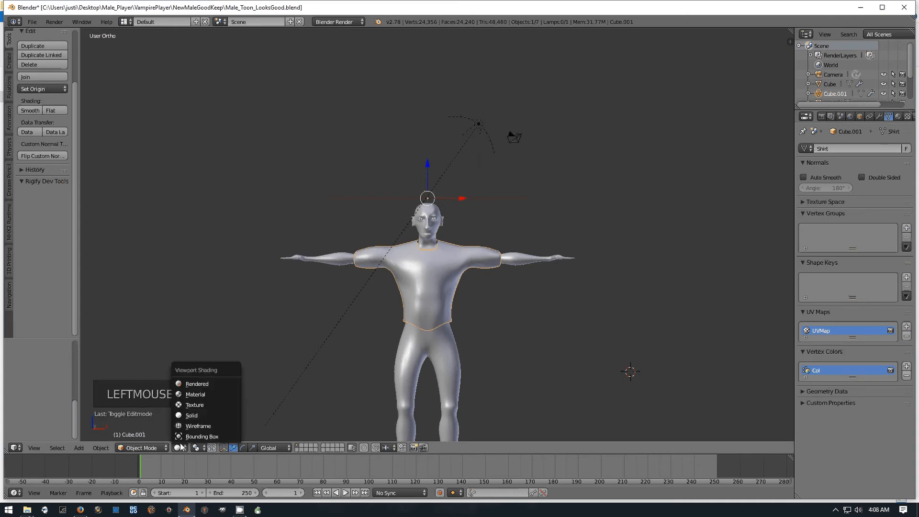
{"action": "left_click", "coordinate": [207, 407]}
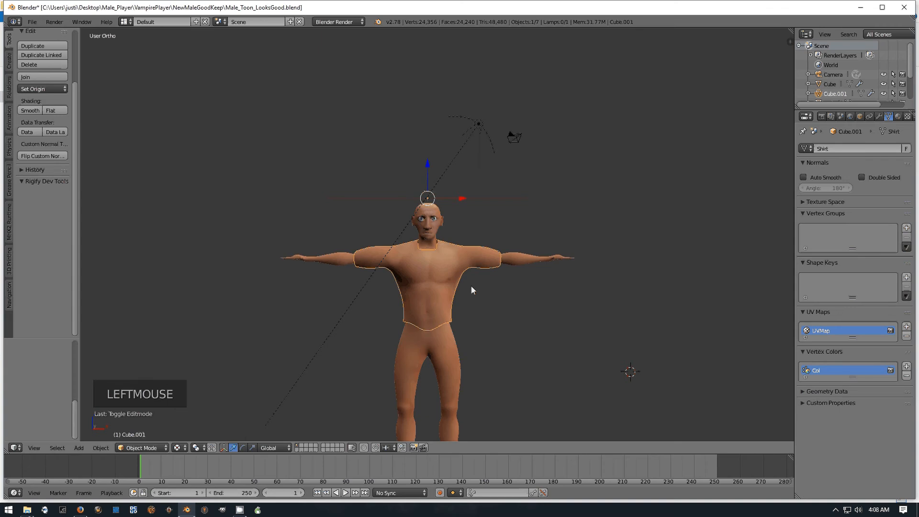
{"action": "middle_click_drag", "start_coordinate": [472, 288], "coordinate": [546, 292]}
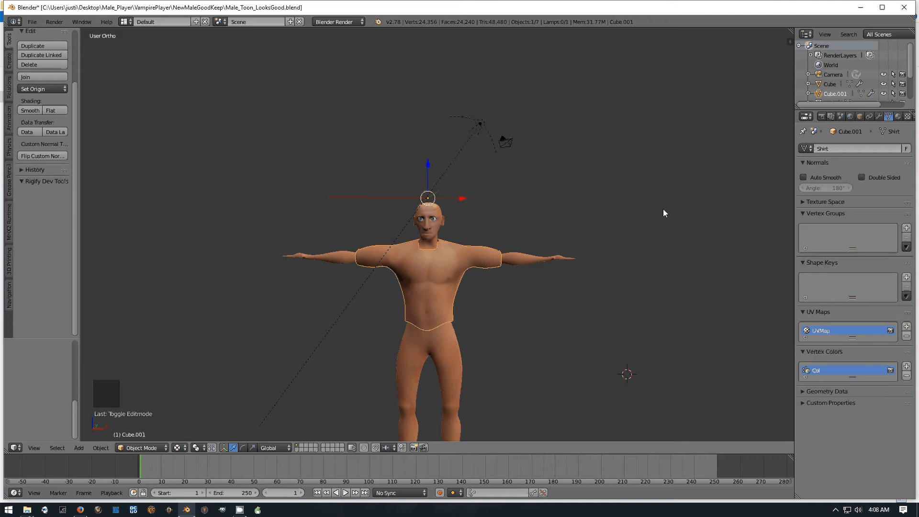
{"action": "left_click", "coordinate": [899, 117]}
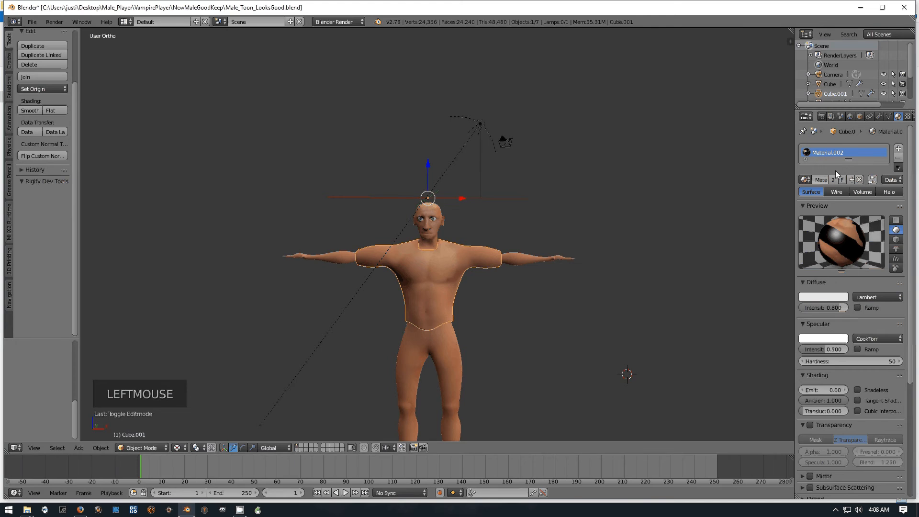
{"action": "left_click", "coordinate": [899, 160]}
{"action": "mouse_move", "coordinate": [517, 288]}
{"action": "middle_mouse_down"}
{"action": "mouse_move", "coordinate": [535, 288]}
{"action": "mouse_move", "coordinate": [380, 293]}
{"action": "mouse_move", "coordinate": [521, 293]}
{"action": "mouse_move", "coordinate": [525, 284]}
{"action": "mouse_move", "coordinate": [509, 295]}
{"action": "middle_mouse_up"}
{"action": "scroll", "coordinate": [523, 283], "scroll_direction": "down", "scroll_amount": 2}
{"action": "scroll", "coordinate": [509, 295], "scroll_direction": "up", "scroll_amount": 3}
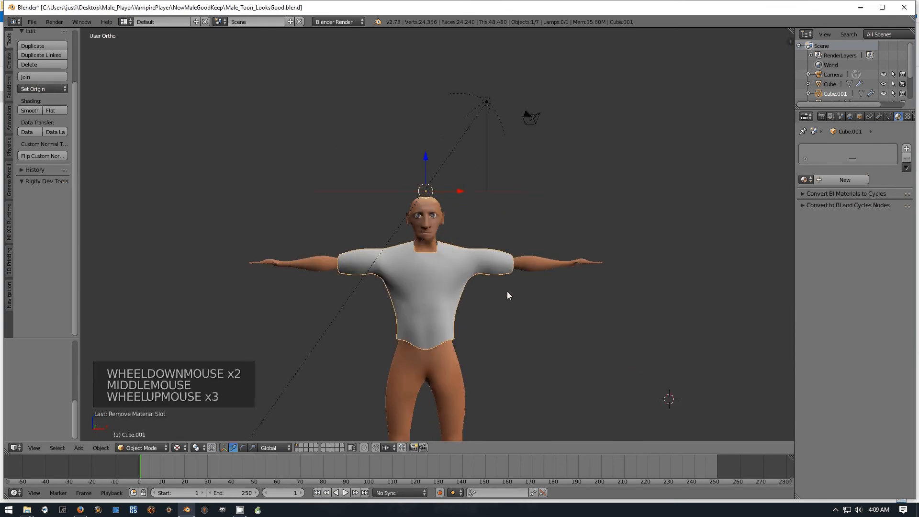
{"action": "right_click", "coordinate": [444, 286]}
{"action": "right_click", "coordinate": [444, 286]}
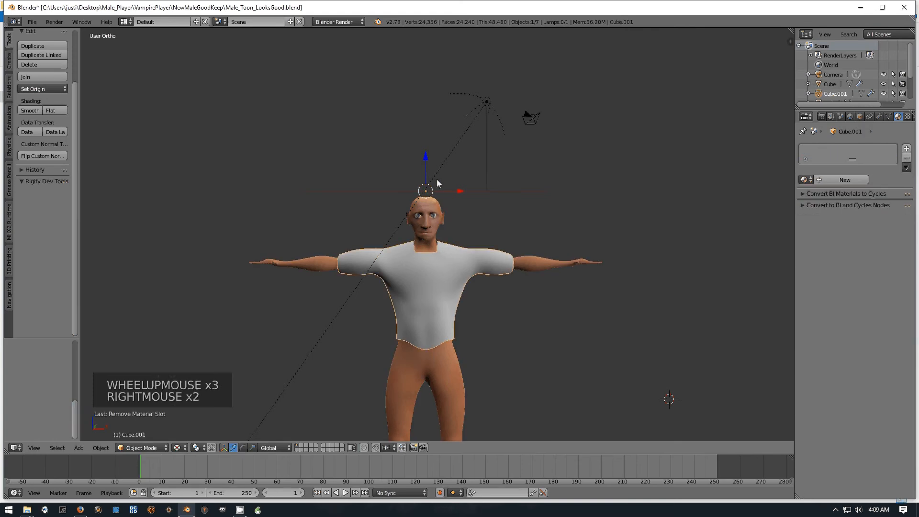
{"action": "left_click_drag", "start_coordinate": [426, 161], "coordinate": [435, 139]}
{"action": "middle_click_drag", "start_coordinate": [464, 268], "coordinate": [533, 289]}
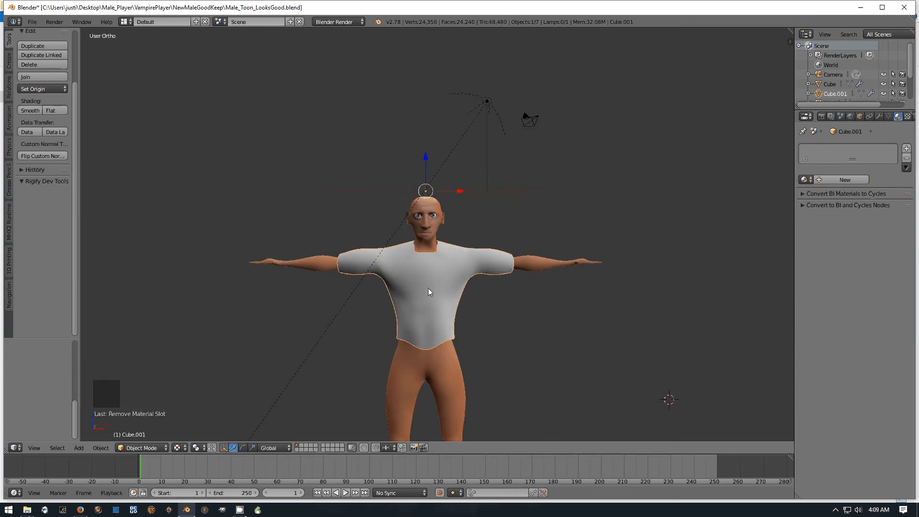
Enter Edit Mode on the shirt and check its mesh on the body from the side and front.
{"action": "key", "text": "Tab"}
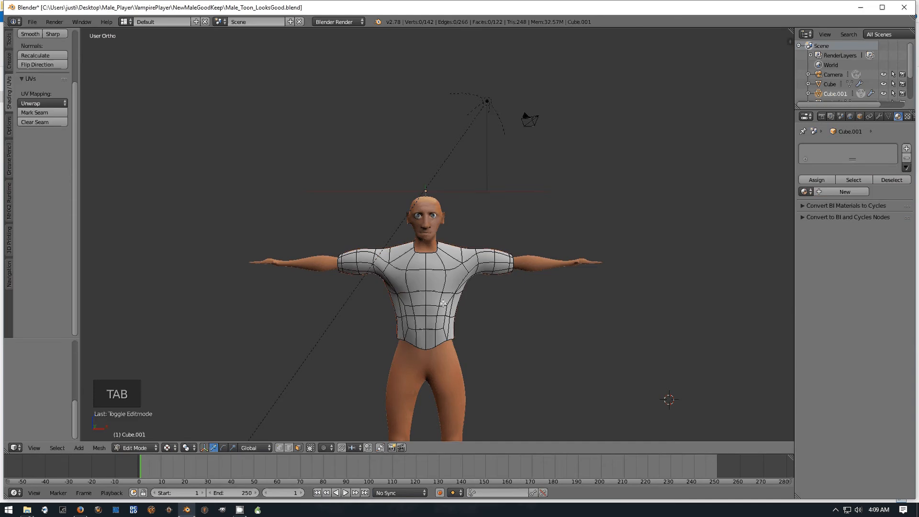
{"action": "scroll", "coordinate": [475, 337], "scroll_direction": "up", "scroll_amount": 2}
{"action": "scroll", "coordinate": [476, 337], "scroll_direction": "down", "scroll_amount": 2}
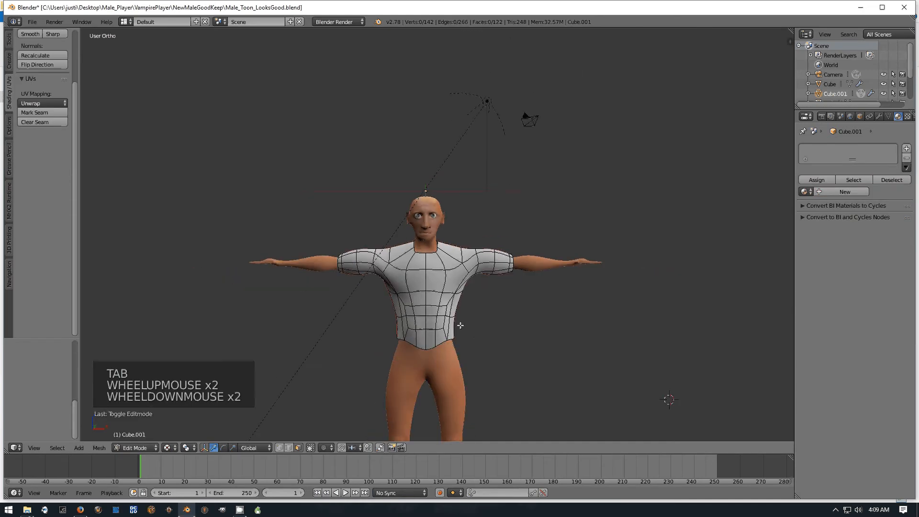
{"action": "middle_click_drag", "start_coordinate": [457, 324], "coordinate": [440, 331]}
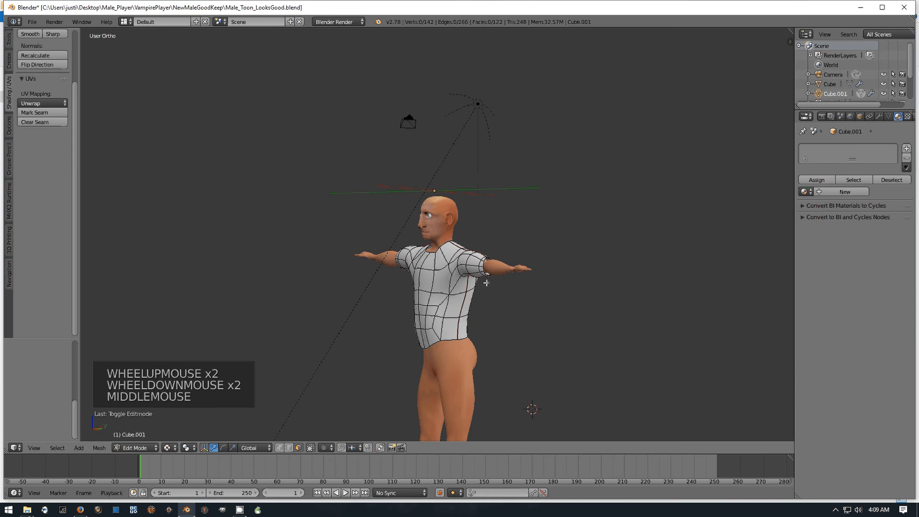
{"action": "middle_click_drag", "start_coordinate": [486, 283], "coordinate": [547, 273]}
{"action": "scroll", "coordinate": [496, 302], "scroll_direction": "down", "scroll_amount": 3}
{"action": "middle_click_drag", "start_coordinate": [493, 294], "coordinate": [495, 290]}
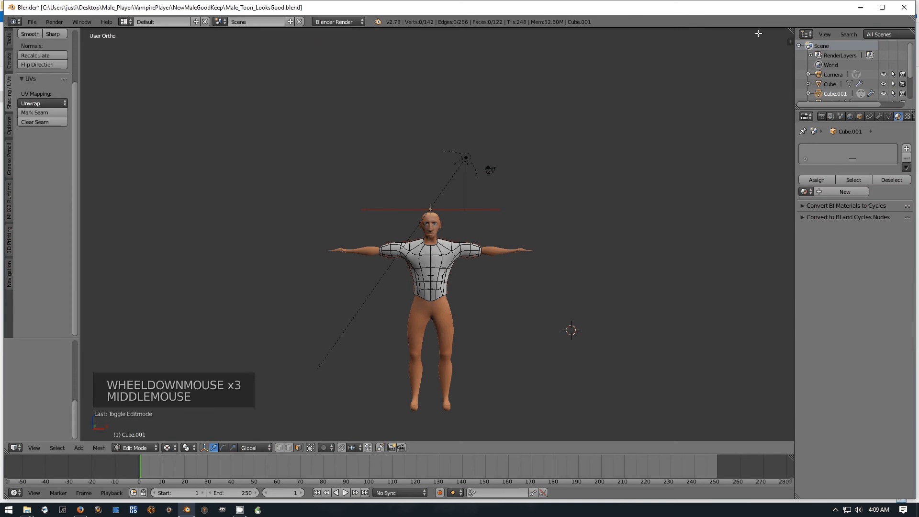
Split the 3D view into two areas and turn the narrower one into a UV/Image Editor.
{"action": "left_click_drag", "start_coordinate": [791, 31], "coordinate": [238, 108]}
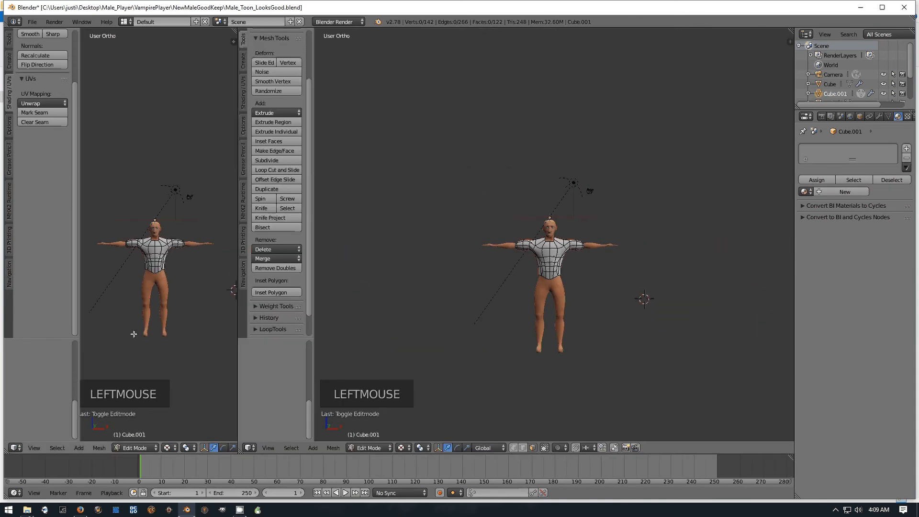
{"action": "left_click", "coordinate": [15, 449]}
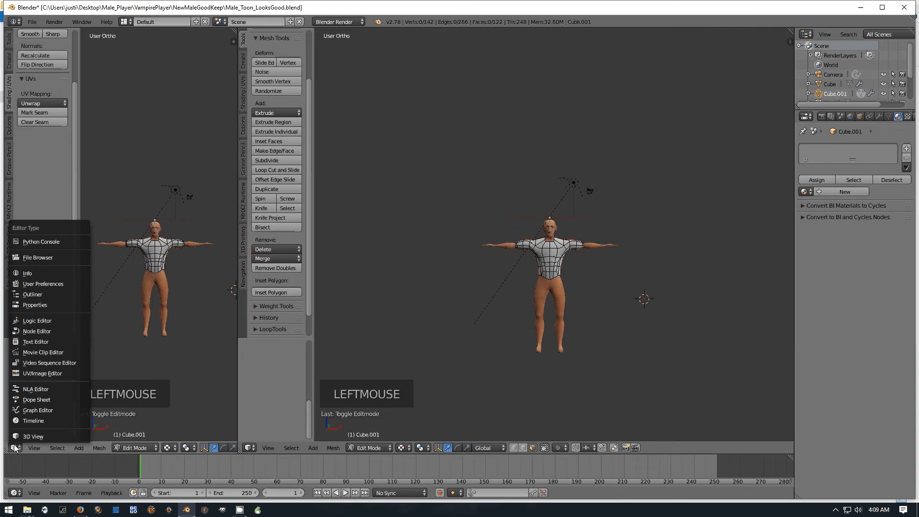
{"action": "left_click", "coordinate": [31, 374]}
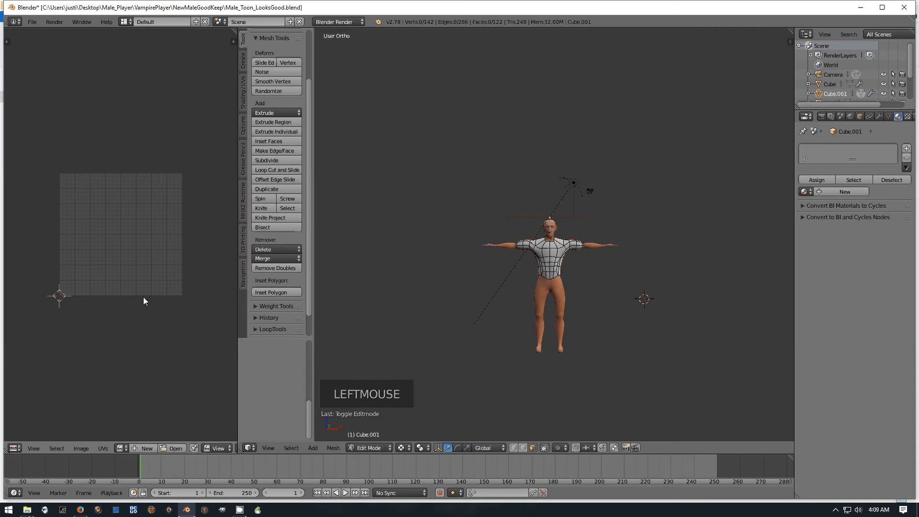
Select all of the shirt's faces and bring their whole UV layout into view.
{"action": "scroll", "coordinate": [581, 335], "scroll_direction": "up", "scroll_amount": 7}
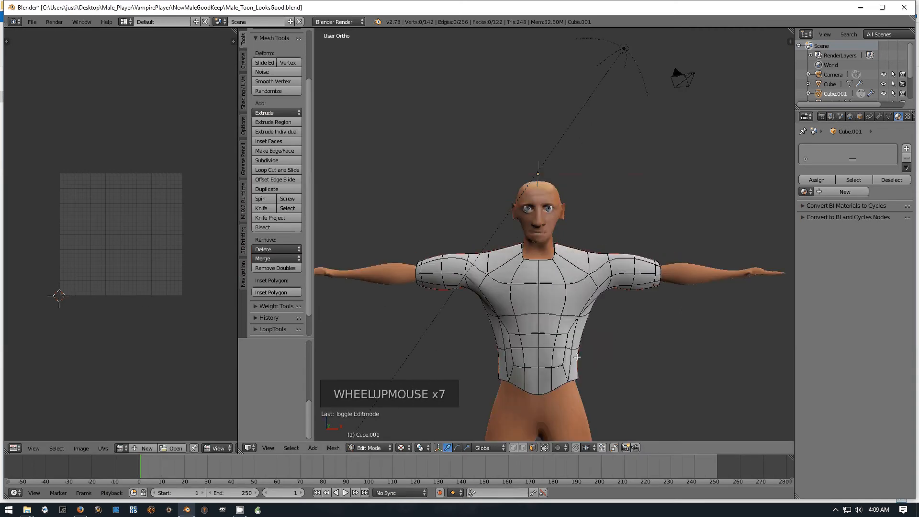
{"action": "scroll", "coordinate": [581, 349], "scroll_direction": "down", "scroll_amount": 2}
{"action": "middle_click_drag", "start_coordinate": [581, 349], "coordinate": [594, 324]}
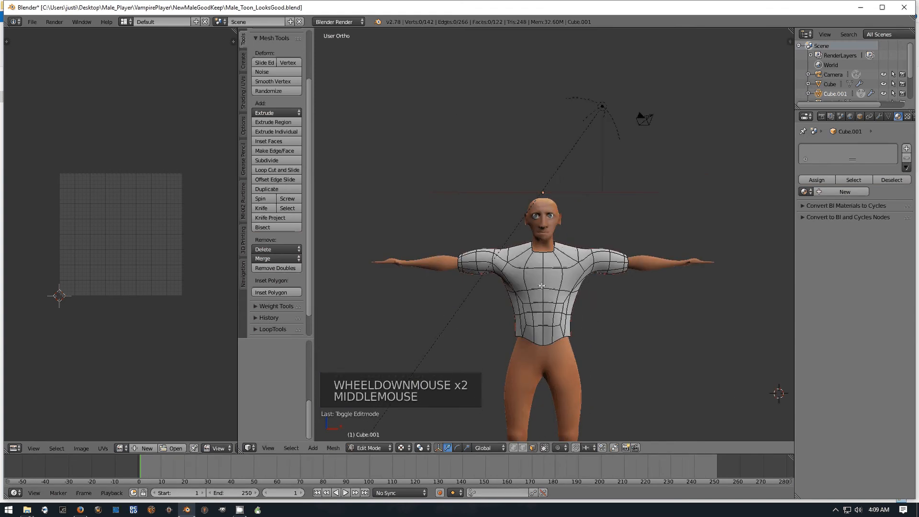
{"action": "key", "text": "a"}
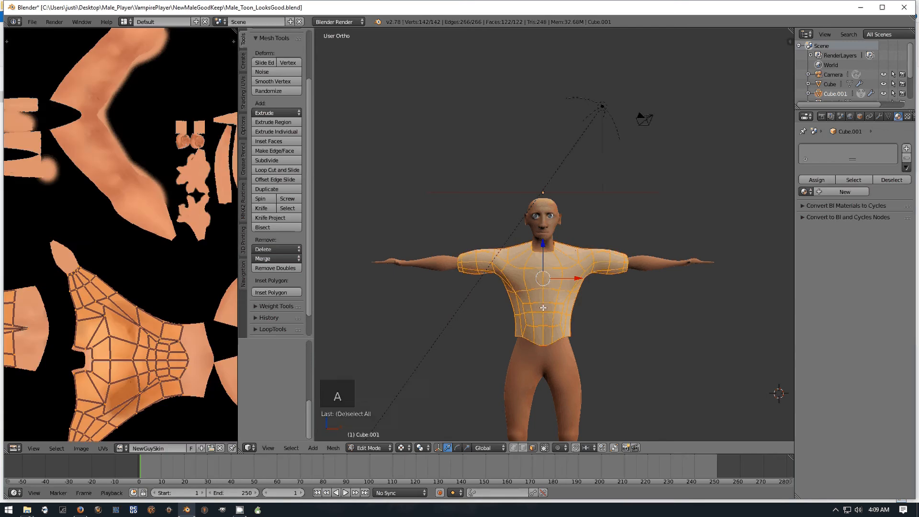
{"action": "scroll", "coordinate": [65, 349], "scroll_direction": "down", "scroll_amount": 6}
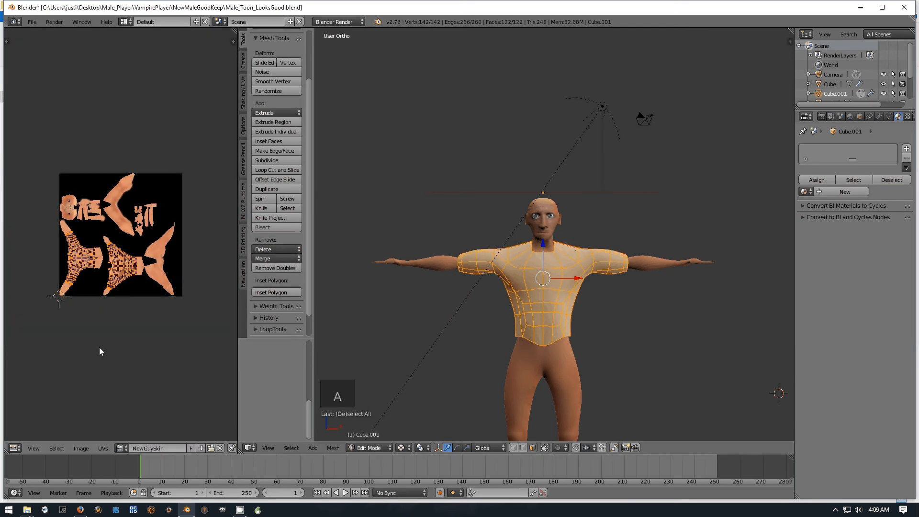
{"action": "scroll", "coordinate": [99, 347], "scroll_direction": "up", "scroll_amount": 3}
{"action": "scroll", "coordinate": [116, 341], "scroll_direction": "down", "scroll_amount": 1}
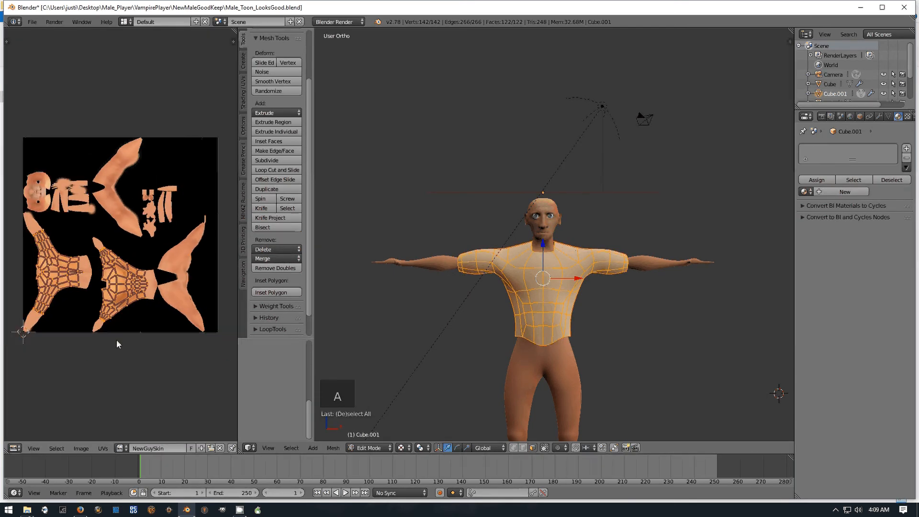
{"action": "scroll", "coordinate": [116, 344], "scroll_direction": "down", "scroll_amount": 1}
{"action": "scroll", "coordinate": [116, 344], "scroll_direction": "up", "scroll_amount": 1}
Unlink the NewGuySkin image from the shirt's UV layout.
{"action": "left_click", "coordinate": [218, 448]}
{"action": "scroll", "coordinate": [127, 233], "scroll_direction": "up", "scroll_amount": 8}
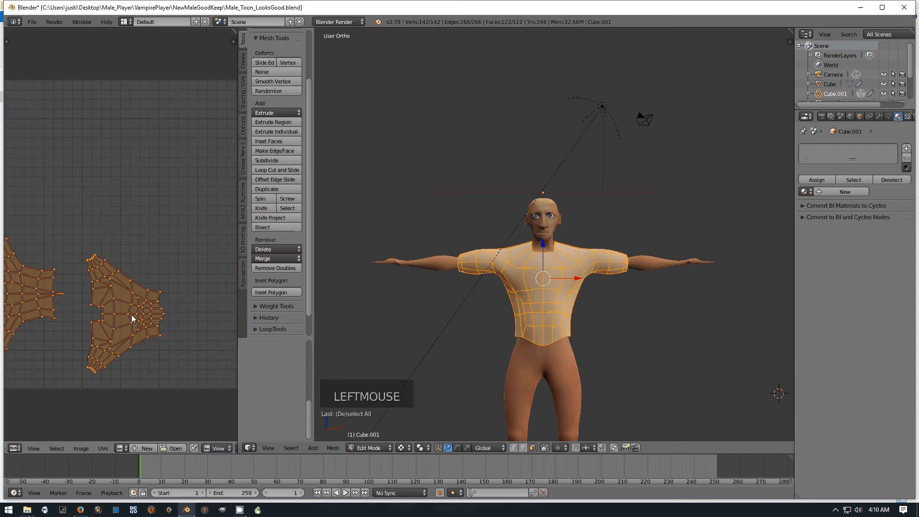
{"action": "scroll", "coordinate": [131, 315], "scroll_direction": "down", "scroll_amount": 2}
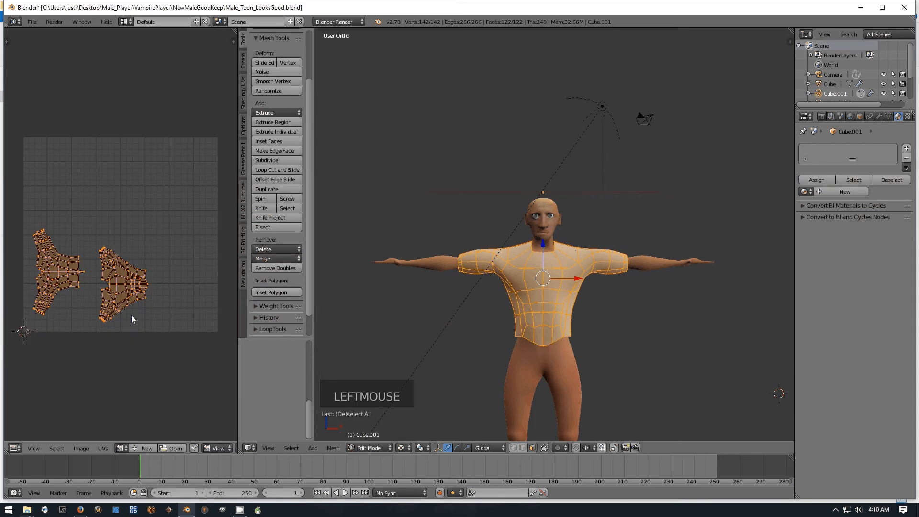
Create a new blank white 1024 × 1024 px image named Shirt_Skin for the shirt's UV layout.
{"action": "left_click", "coordinate": [141, 449]}
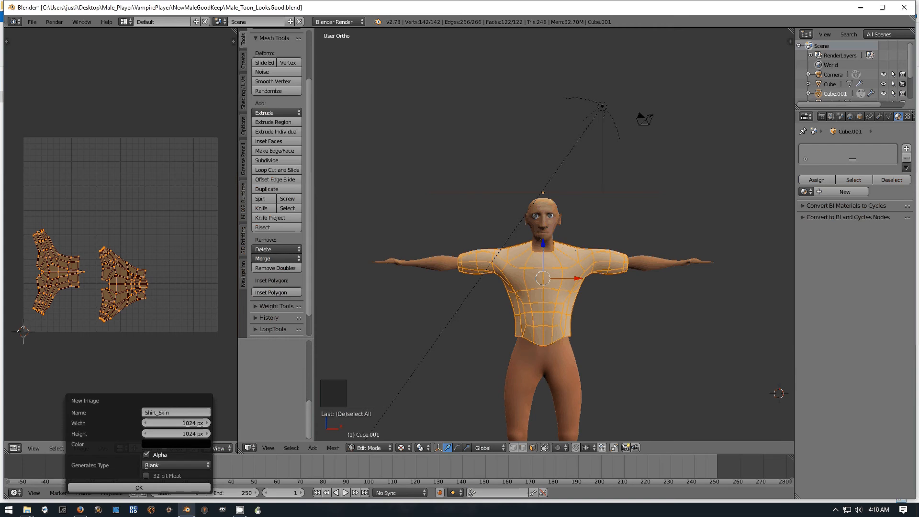
{"action": "left_click", "coordinate": [176, 444]}
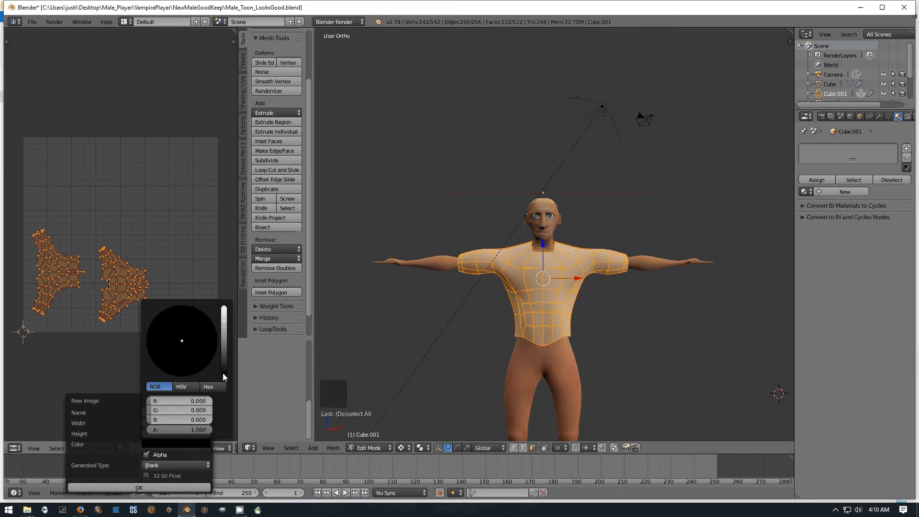
{"action": "left_click_drag", "start_coordinate": [224, 378], "coordinate": [226, 308]}
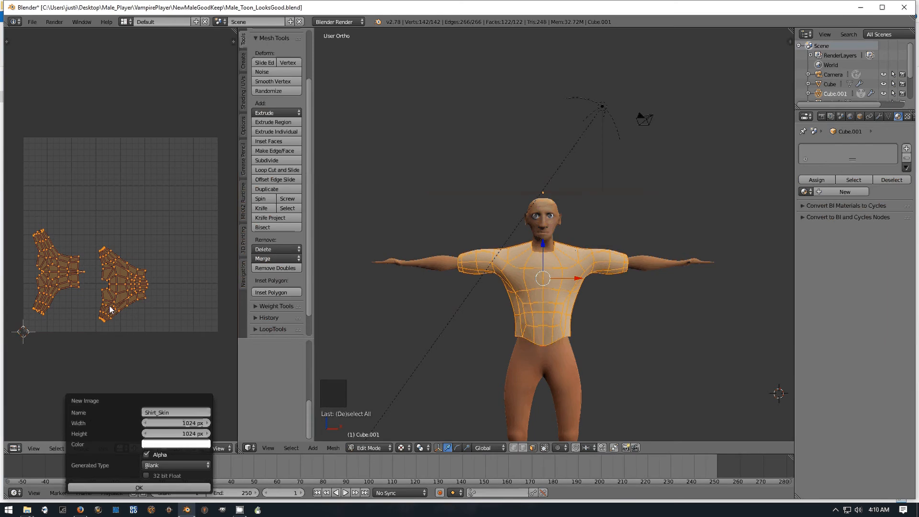
{"action": "left_click", "coordinate": [119, 487]}
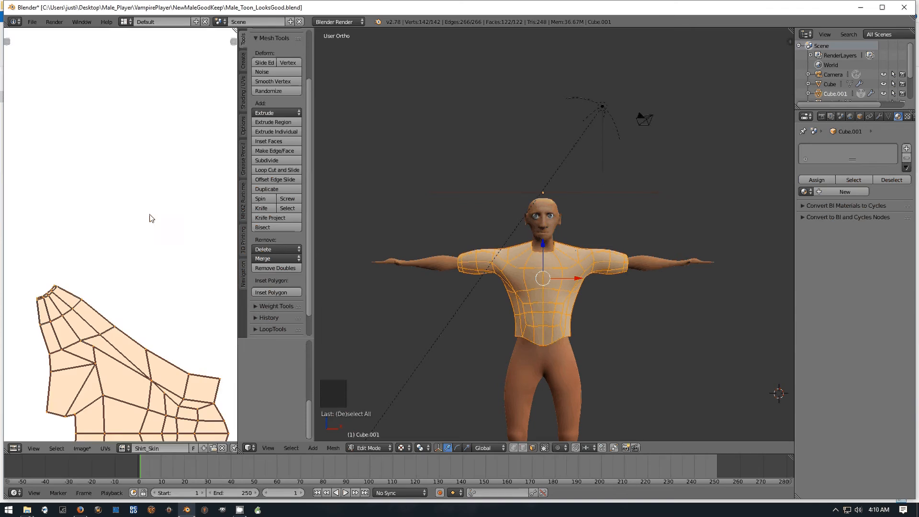
{"action": "scroll", "coordinate": [125, 313], "scroll_direction": "down", "scroll_amount": 5}
{"action": "scroll", "coordinate": [125, 313], "scroll_direction": "up", "scroll_amount": 3}
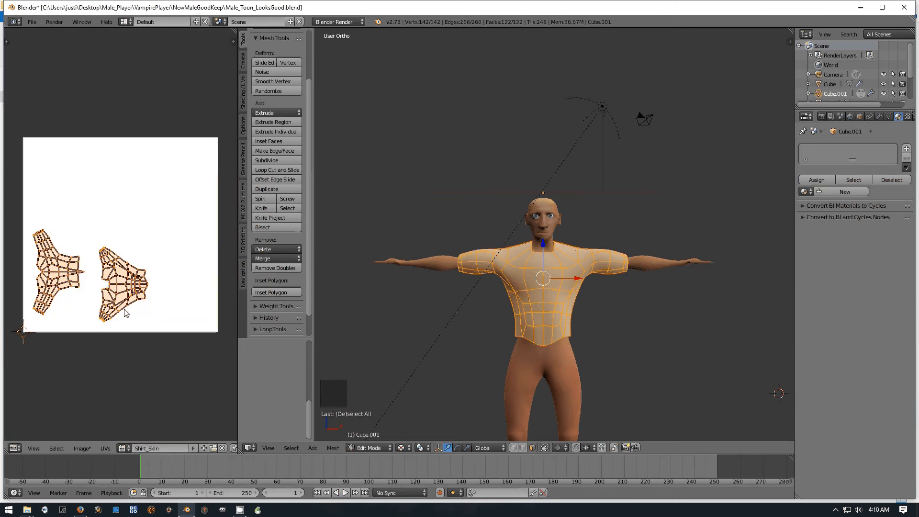
{"action": "scroll", "coordinate": [97, 401], "scroll_direction": "up", "scroll_amount": 1}
{"action": "scroll", "coordinate": [102, 394], "scroll_direction": "down", "scroll_amount": 1}
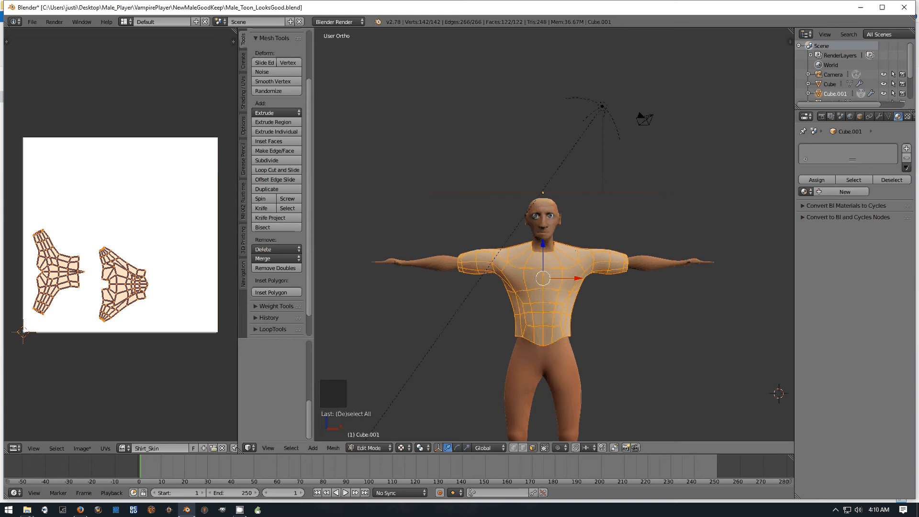
Save the shirt's texture image as Shirt_Skin.png in the NewMaleGoodKeep folder.
{"action": "left_click", "coordinate": [82, 449]}
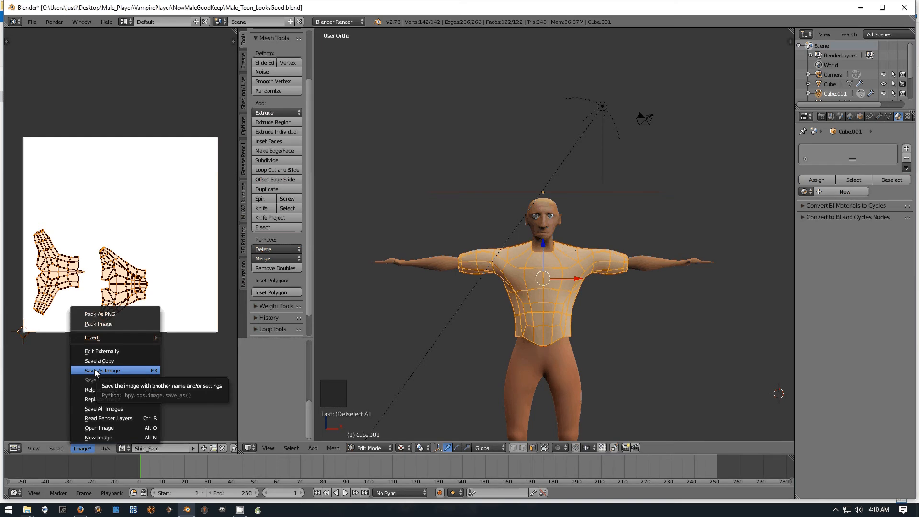
{"action": "left_click", "coordinate": [95, 372]}
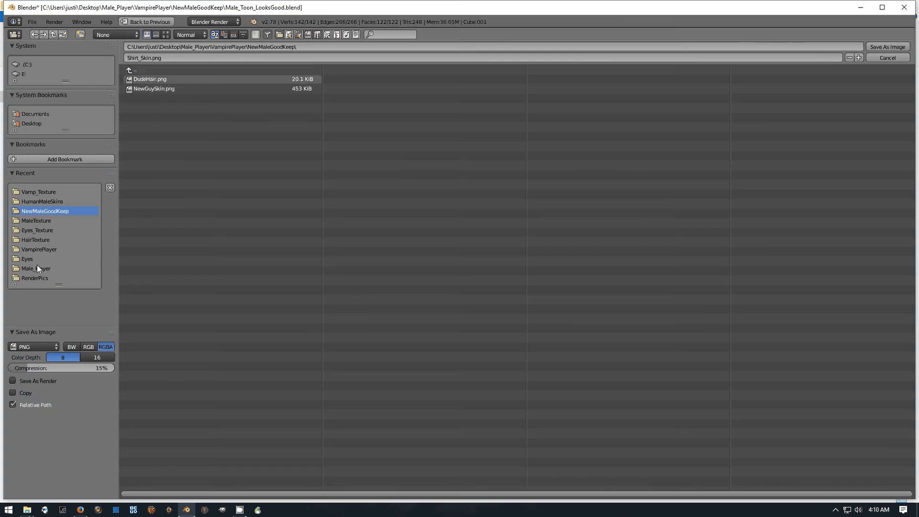
{"action": "left_click", "coordinate": [25, 203]}
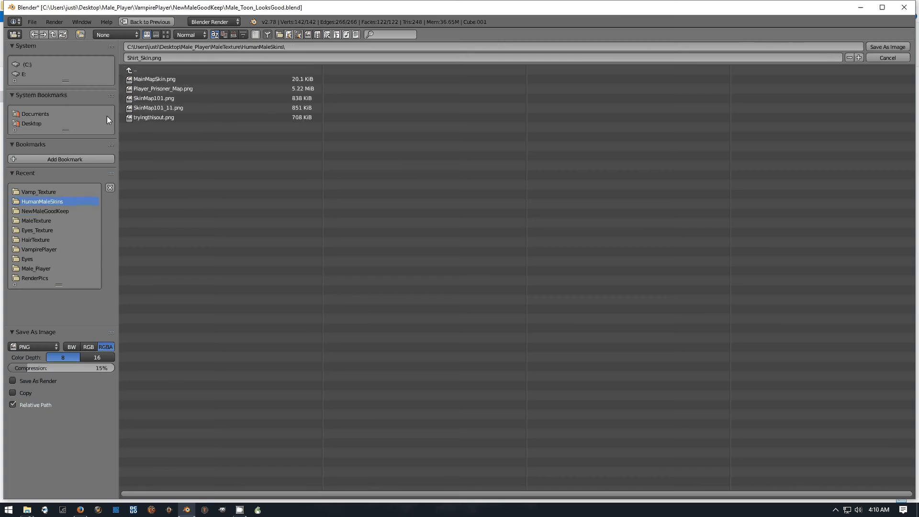
{"action": "left_click", "coordinate": [165, 34]}
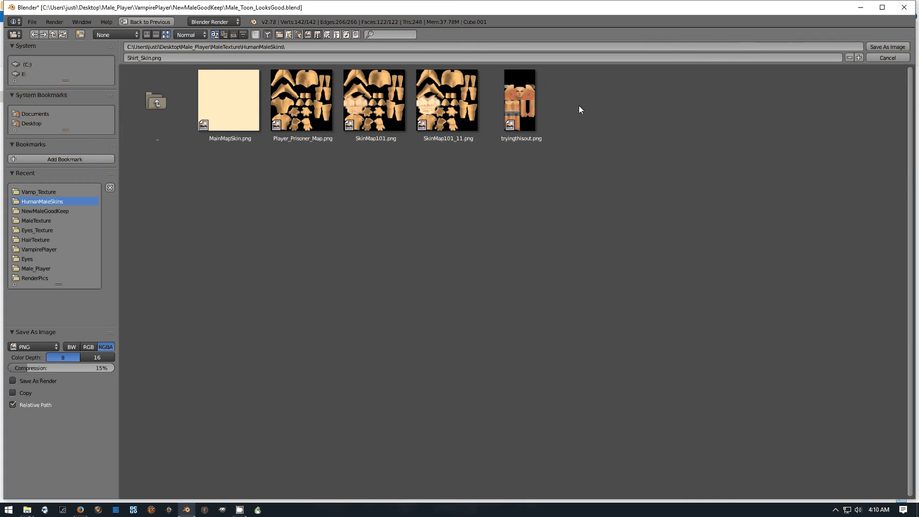
{"action": "left_click", "coordinate": [159, 93]}
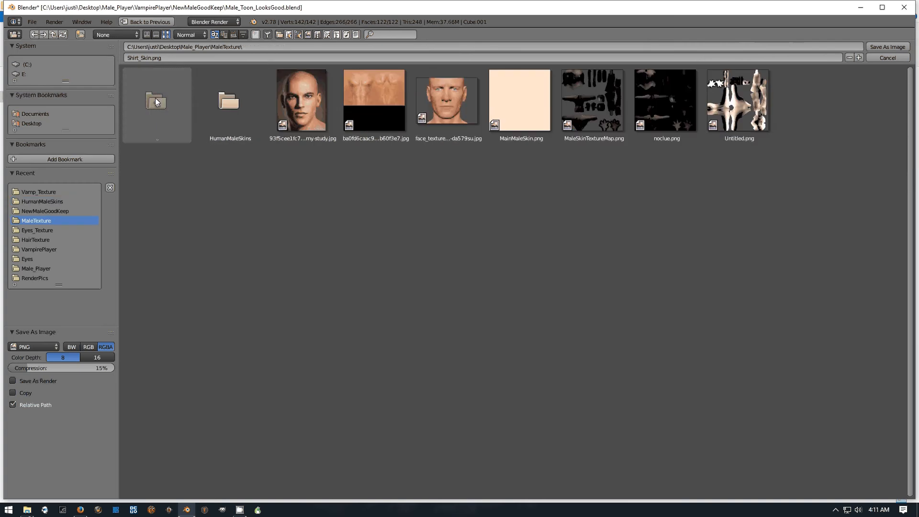
{"action": "left_click", "coordinate": [215, 103]}
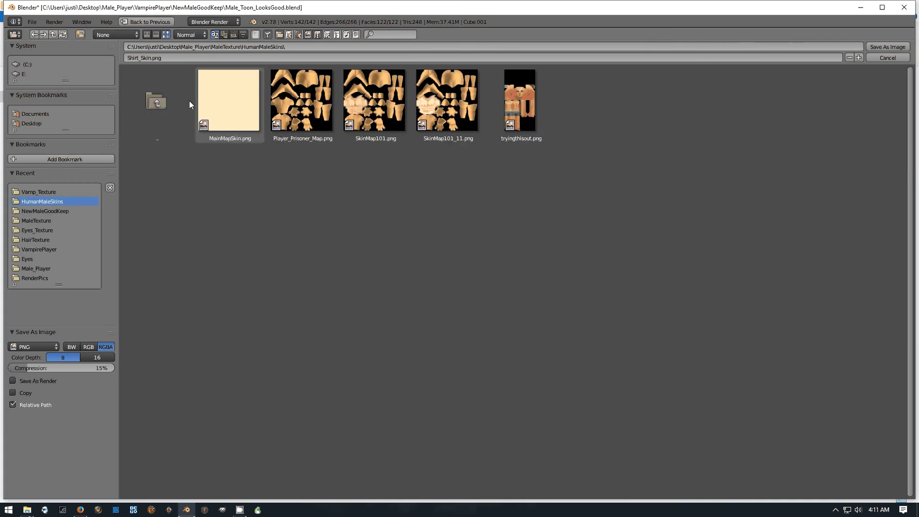
{"action": "left_click", "coordinate": [30, 221]}
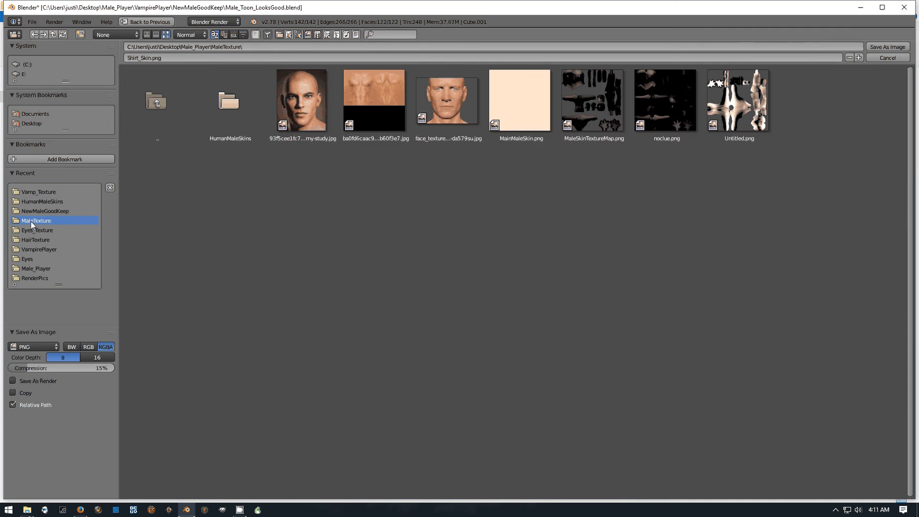
{"action": "left_click", "coordinate": [30, 212]}
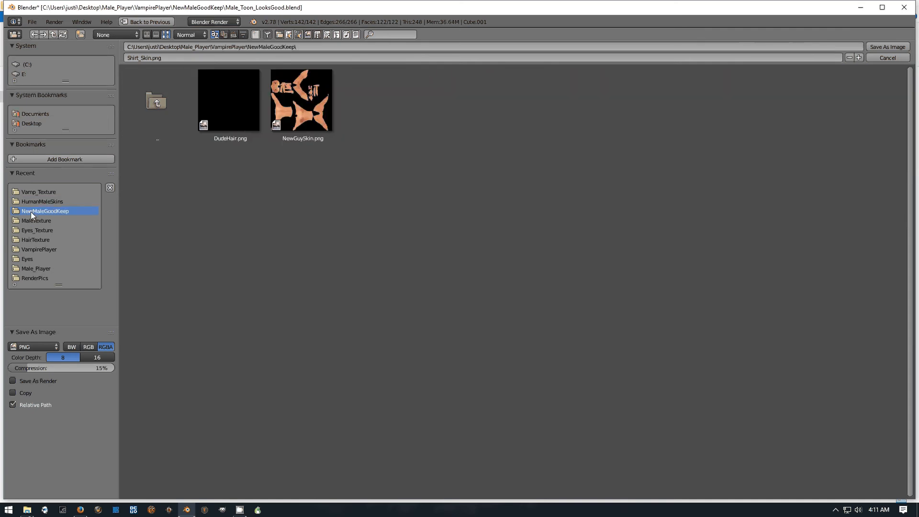
{"action": "left_click", "coordinate": [175, 57]}
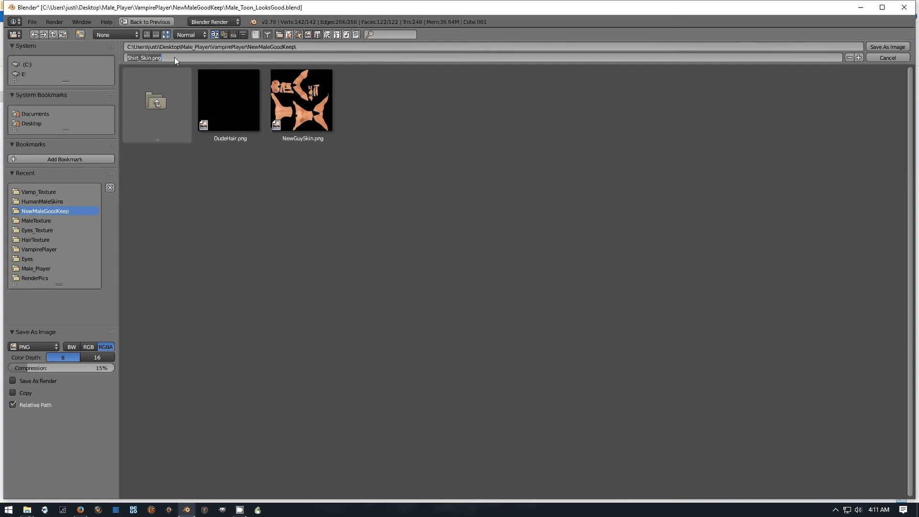
{"action": "left_click", "coordinate": [255, 227]}
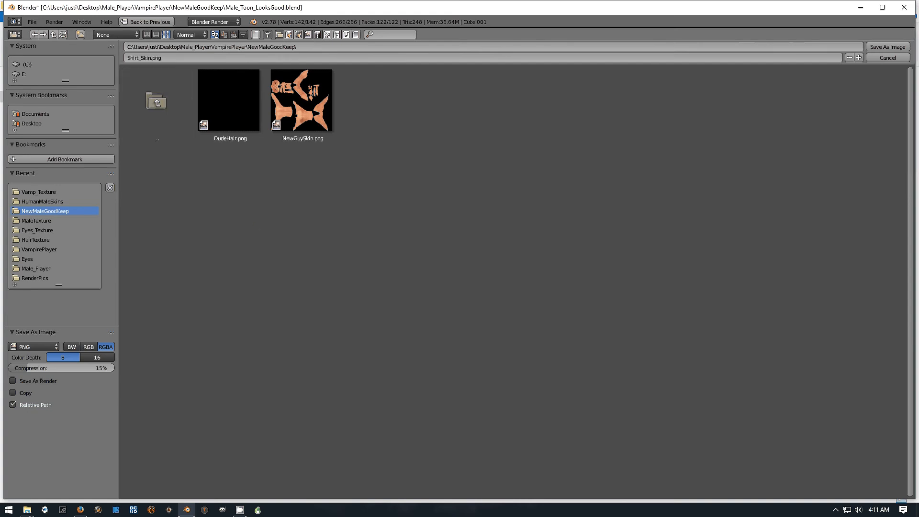
{"action": "left_click", "coordinate": [886, 46]}
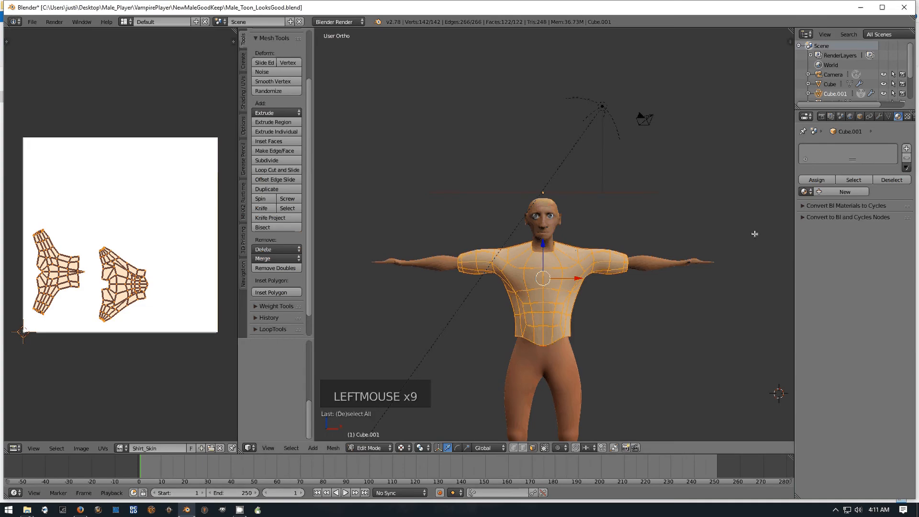
Add a new material to the shirt and give it an image texture loaded from Shirt_Skin.png.
{"action": "left_click", "coordinate": [838, 192]}
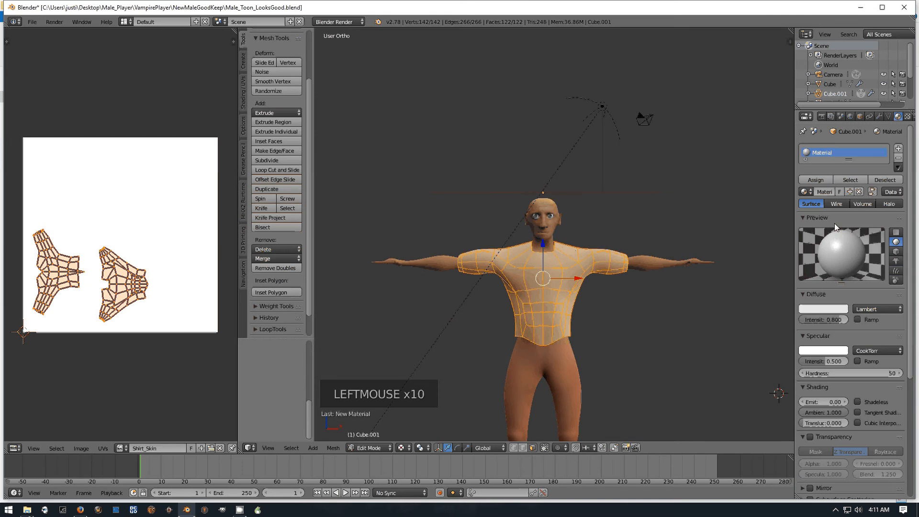
{"action": "left_click", "coordinate": [907, 117]}
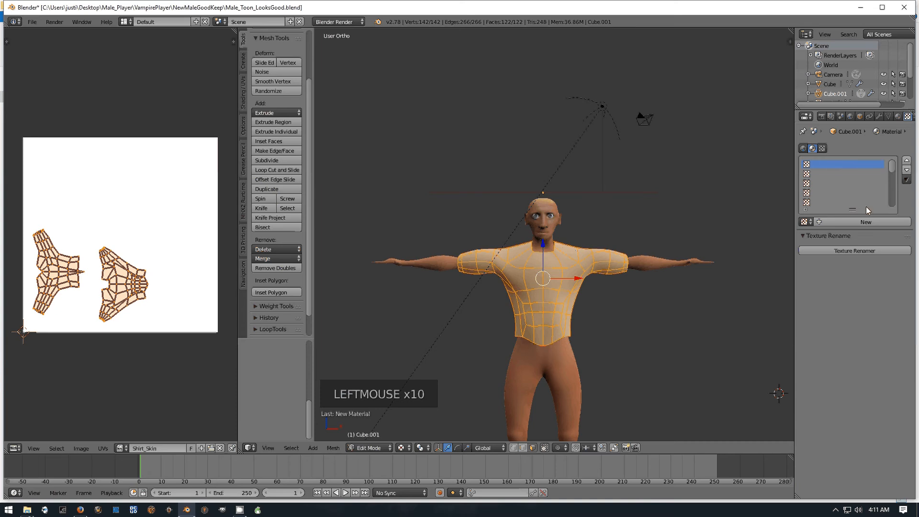
{"action": "left_click", "coordinate": [864, 222]}
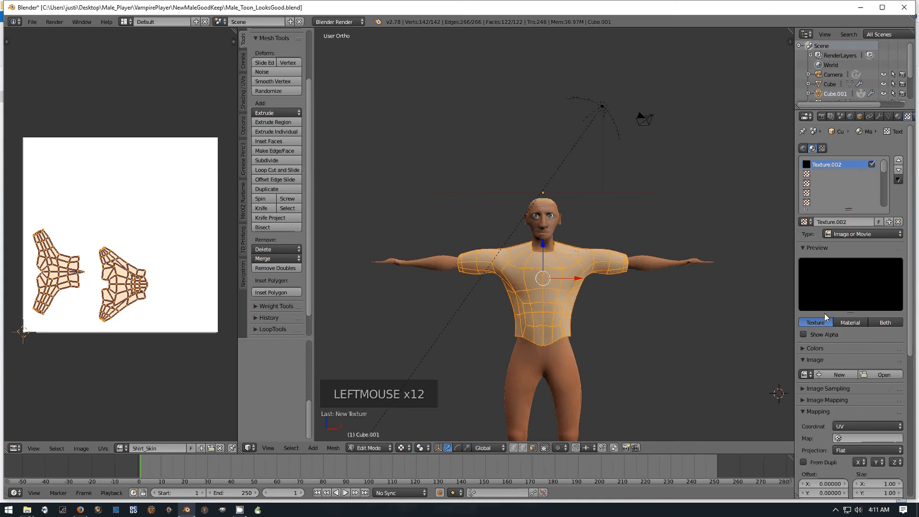
{"action": "left_click", "coordinate": [886, 375]}
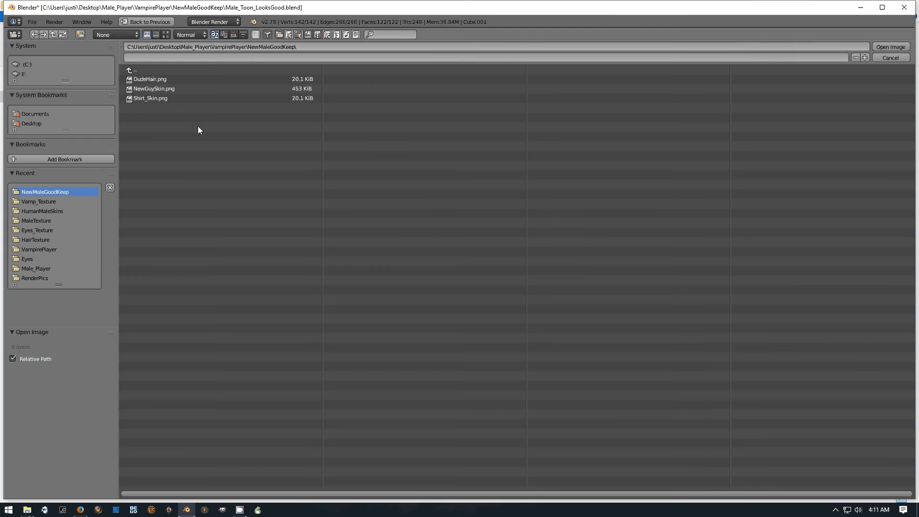
{"action": "double_click", "coordinate": [144, 98]}
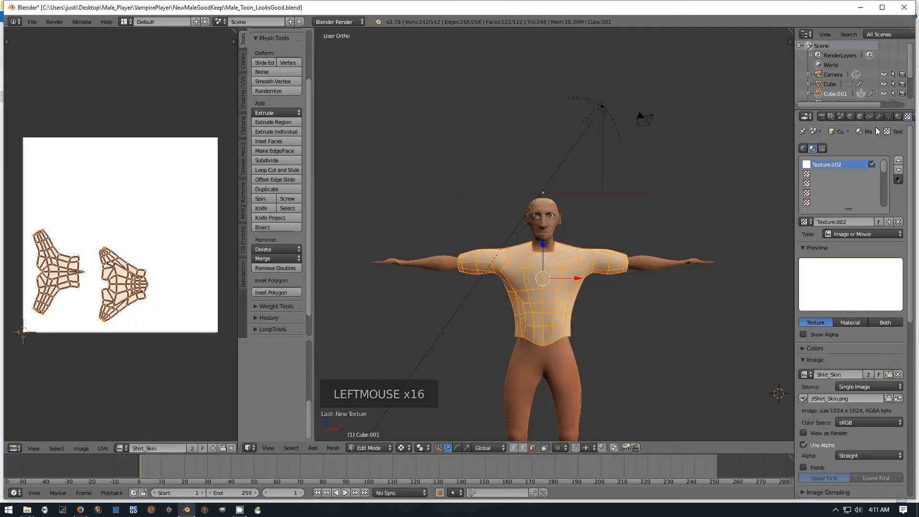
Assign the new material to all of the shirt's faces and return to Object Mode to view it.
{"action": "left_click", "coordinate": [898, 116]}
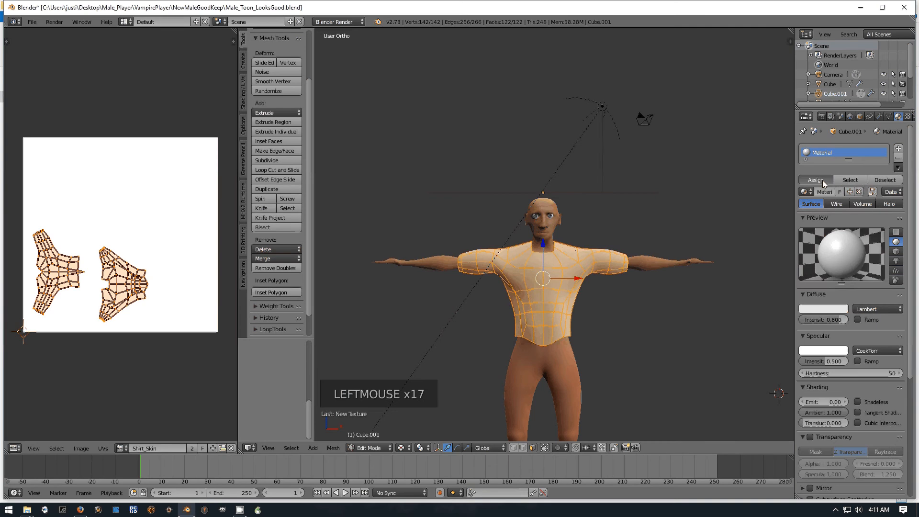
{"action": "left_click", "coordinate": [823, 180]}
{"action": "scroll", "coordinate": [551, 235], "scroll_direction": "down", "scroll_amount": 1}
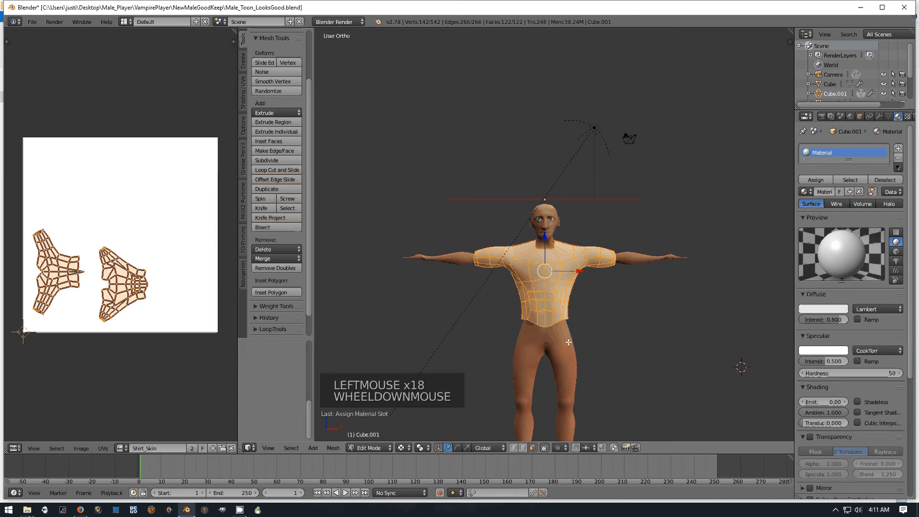
{"action": "key", "text": "Tab"}
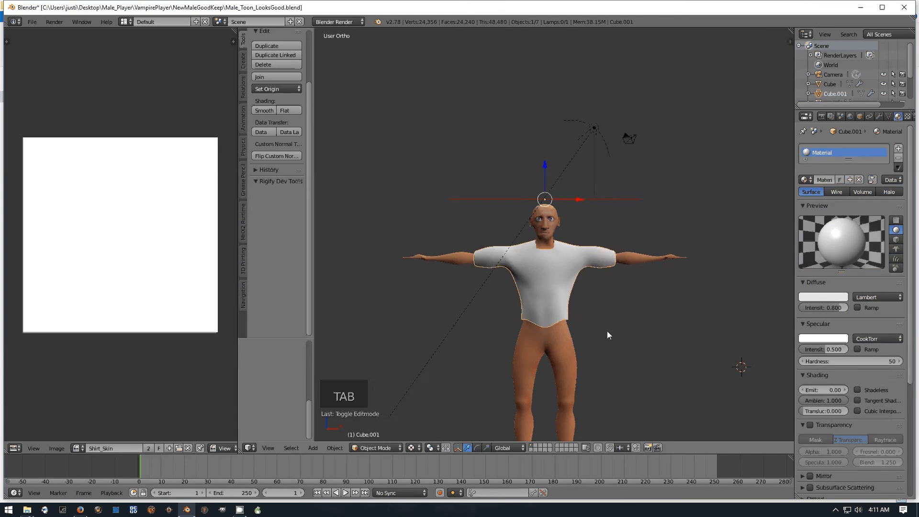
{"action": "middle_click_drag", "start_coordinate": [607, 331], "coordinate": [630, 313]}
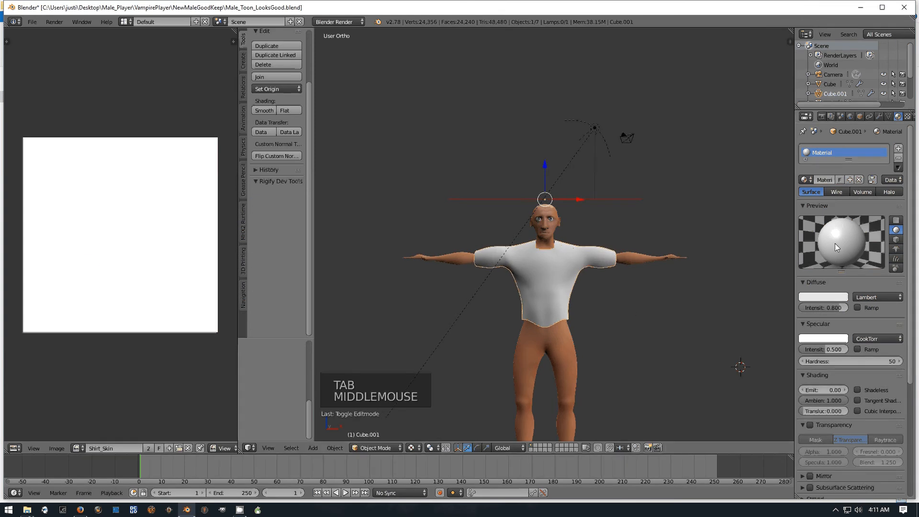
Switch the shirt object to Texture Paint mode and choose the Fill brush.
{"action": "right_click", "coordinate": [565, 359]}
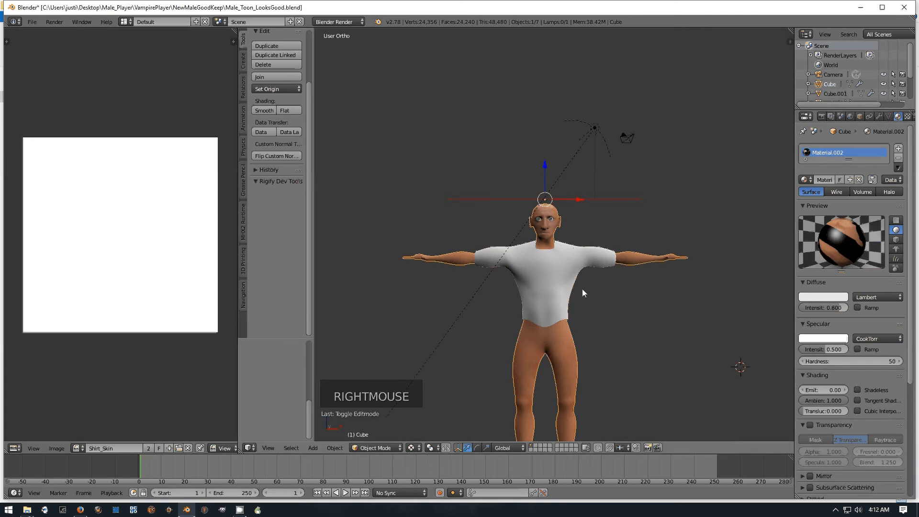
{"action": "right_click", "coordinate": [541, 268]}
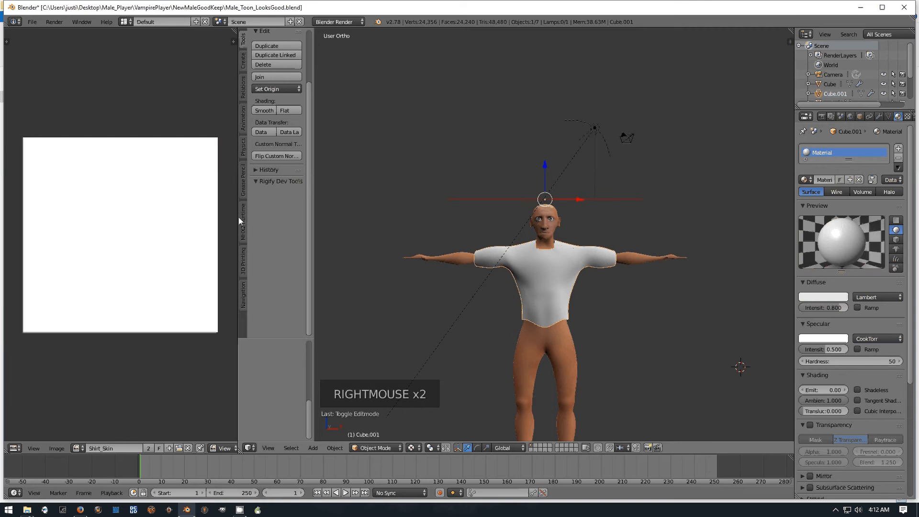
{"action": "left_click", "coordinate": [374, 448]}
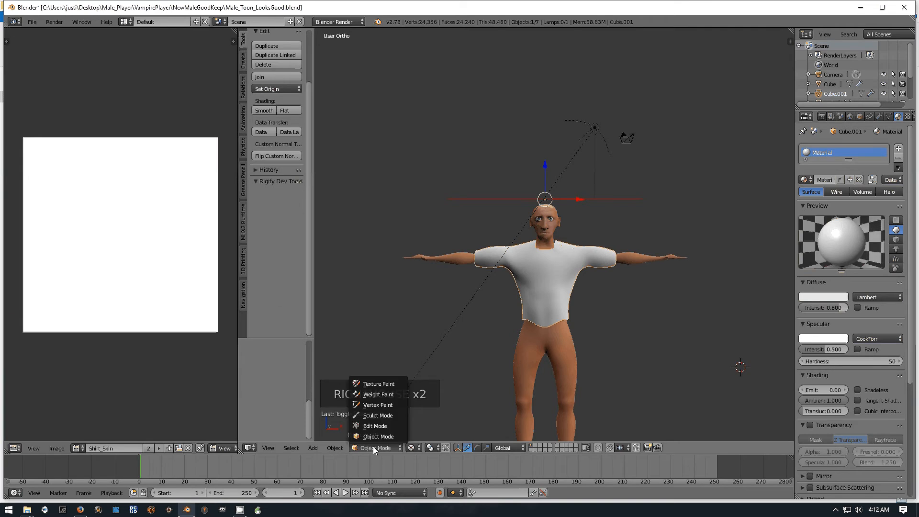
{"action": "left_click", "coordinate": [383, 385]}
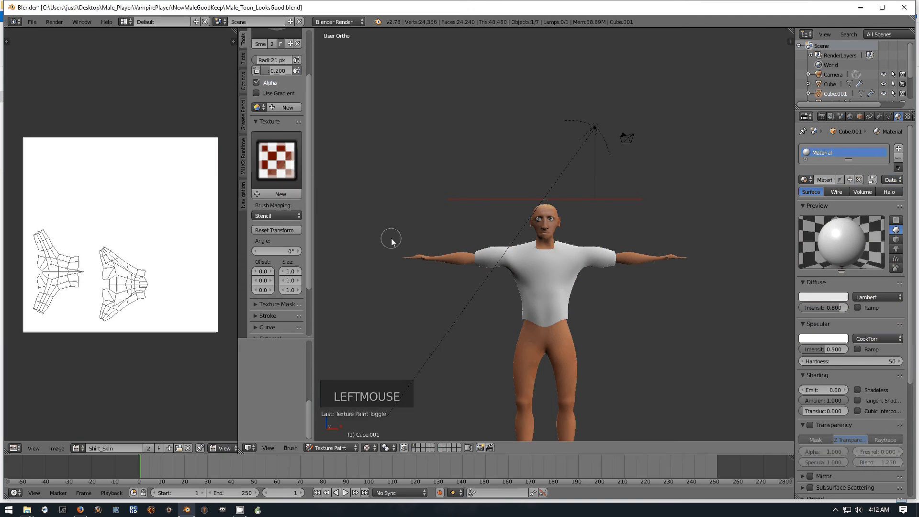
{"action": "scroll", "coordinate": [390, 240], "scroll_direction": "up", "scroll_amount": 4}
{"action": "scroll", "coordinate": [387, 229], "scroll_direction": "down", "scroll_amount": 5}
{"action": "scroll", "coordinate": [301, 183], "scroll_direction": "up", "scroll_amount": 3}
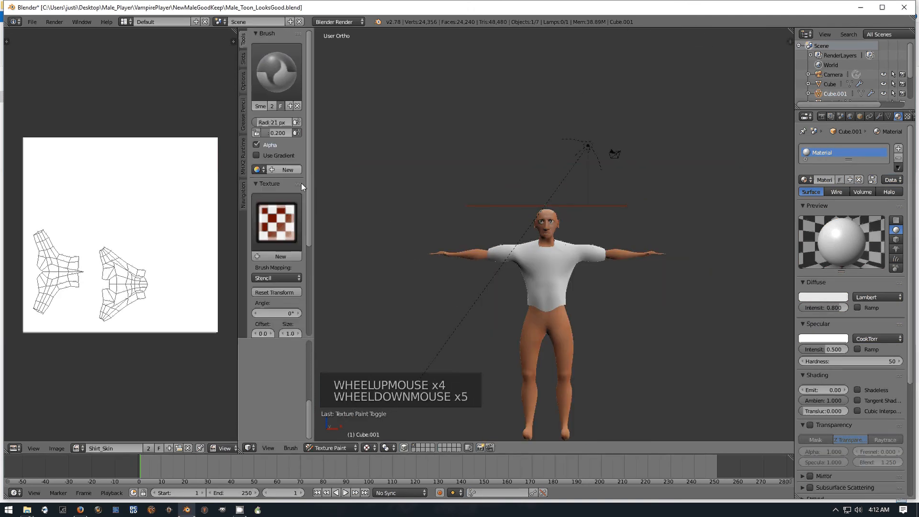
{"action": "left_click", "coordinate": [277, 58]}
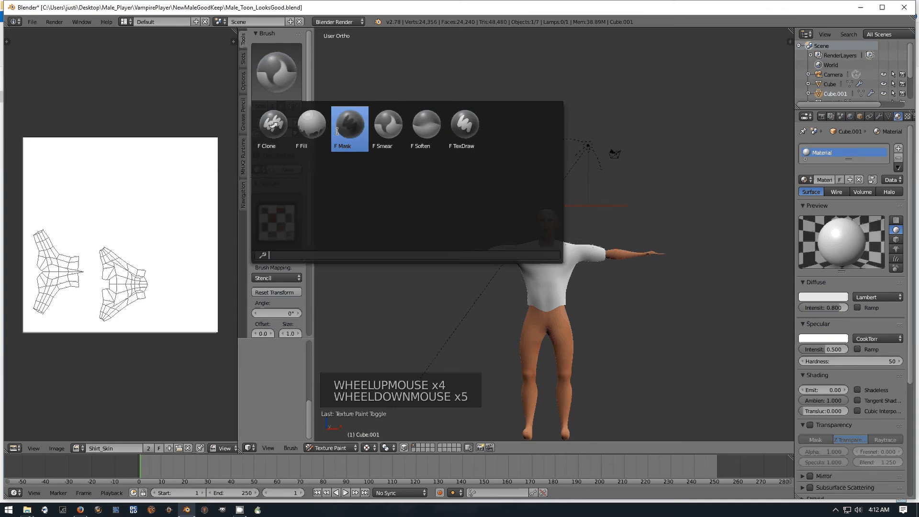
{"action": "left_click", "coordinate": [311, 126]}
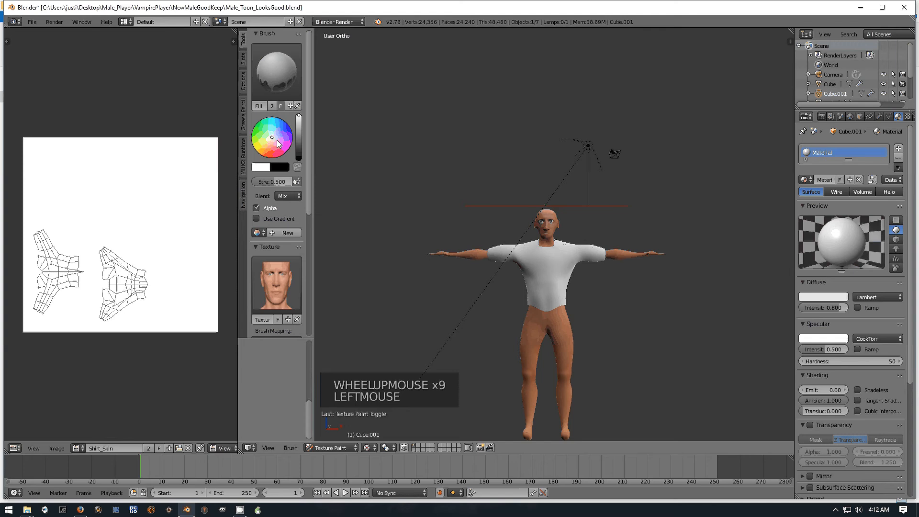
Fill the shirt's texture repeatedly with white at 0.500 strength and check it on the model.
{"action": "left_click", "coordinate": [550, 271]}
{"action": "left_click", "coordinate": [546, 274]}
{"action": "left_click", "coordinate": [545, 274]}
{"action": "left_click", "coordinate": [545, 274]}
{"action": "left_click", "coordinate": [545, 274]}
{"action": "left_click", "coordinate": [545, 274]}
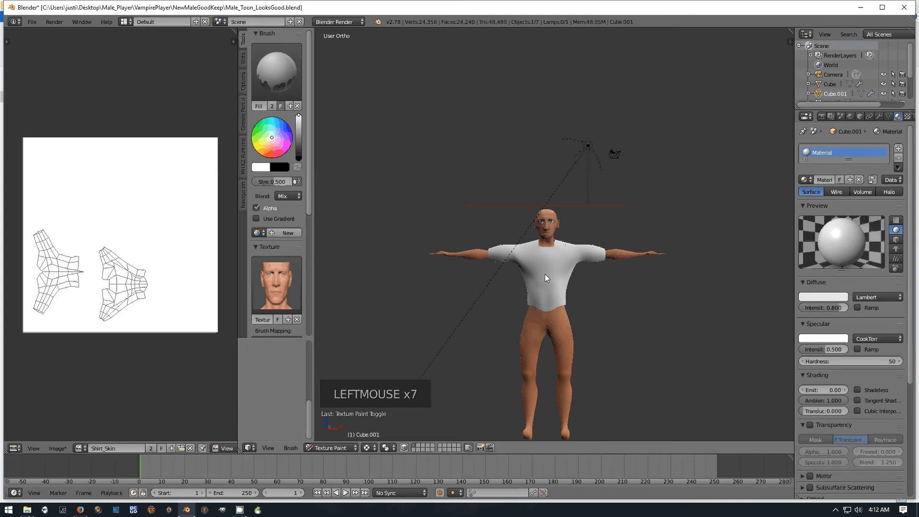
{"action": "left_click", "coordinate": [545, 274]}
{"action": "left_click", "coordinate": [545, 274]}
{"action": "left_click", "coordinate": [545, 274]}
{"action": "scroll", "coordinate": [540, 260], "scroll_direction": "up", "scroll_amount": 4}
{"action": "scroll", "coordinate": [540, 259], "scroll_direction": "down", "scroll_amount": 3}
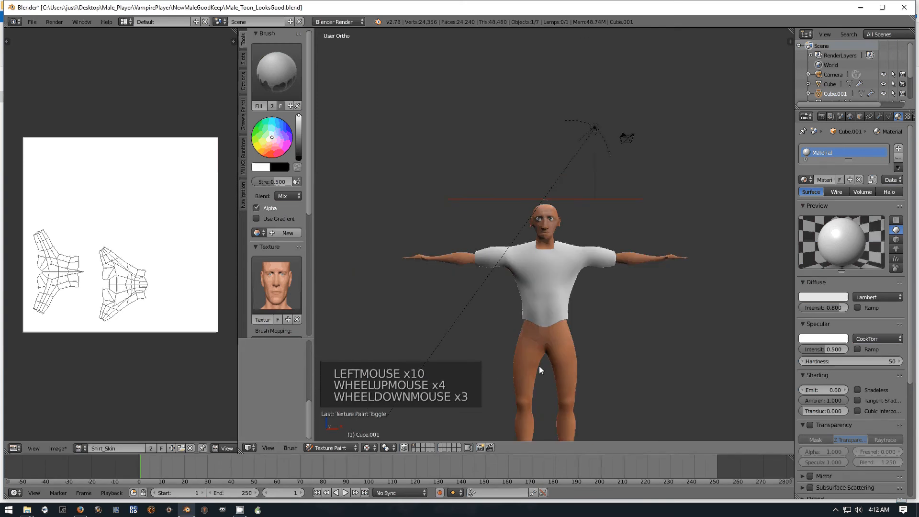
Choose the TexDraw brush for the shirt and unlink the skin texture assigned to it.
{"action": "left_click", "coordinate": [555, 333]}
{"action": "right_click", "coordinate": [549, 245]}
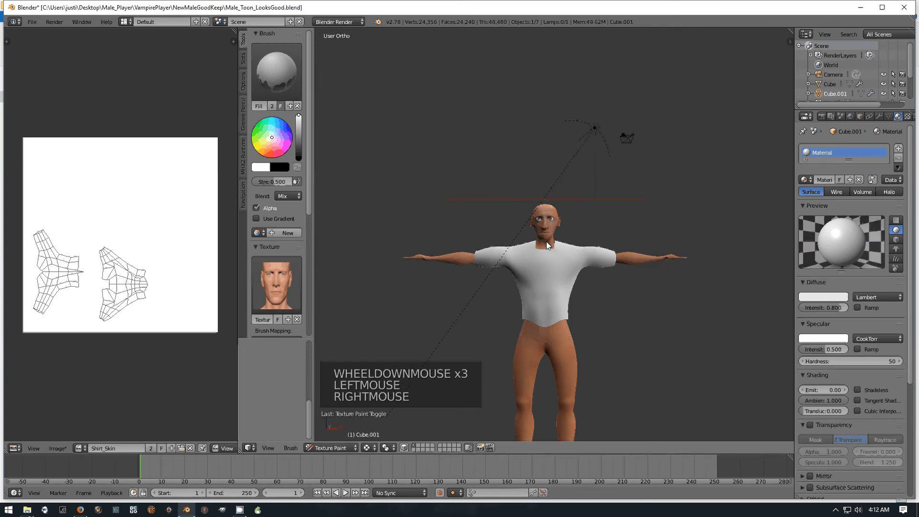
{"action": "left_click", "coordinate": [298, 78]}
{"action": "left_click", "coordinate": [452, 145]}
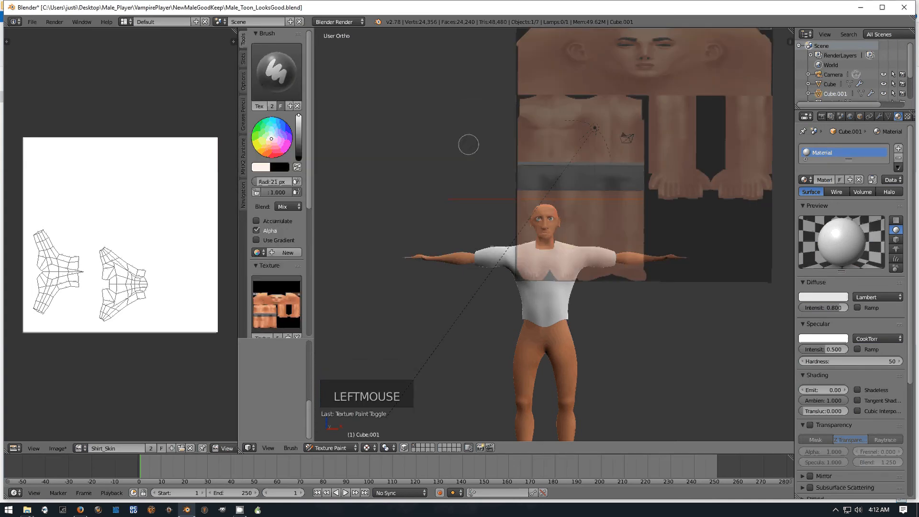
{"action": "scroll", "coordinate": [291, 295], "scroll_direction": "down", "scroll_amount": 3}
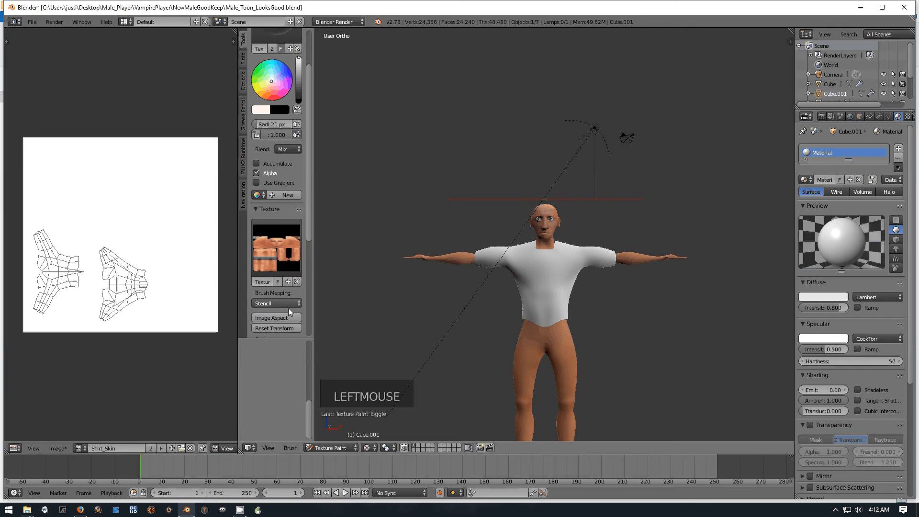
{"action": "left_click", "coordinate": [300, 281]}
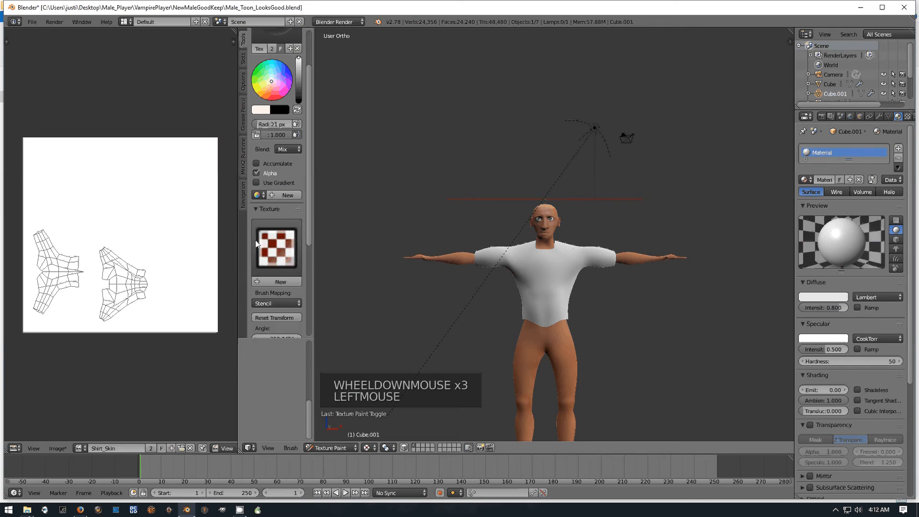
Create a new image texture for the TexDraw brush.
{"action": "left_click", "coordinate": [908, 116]}
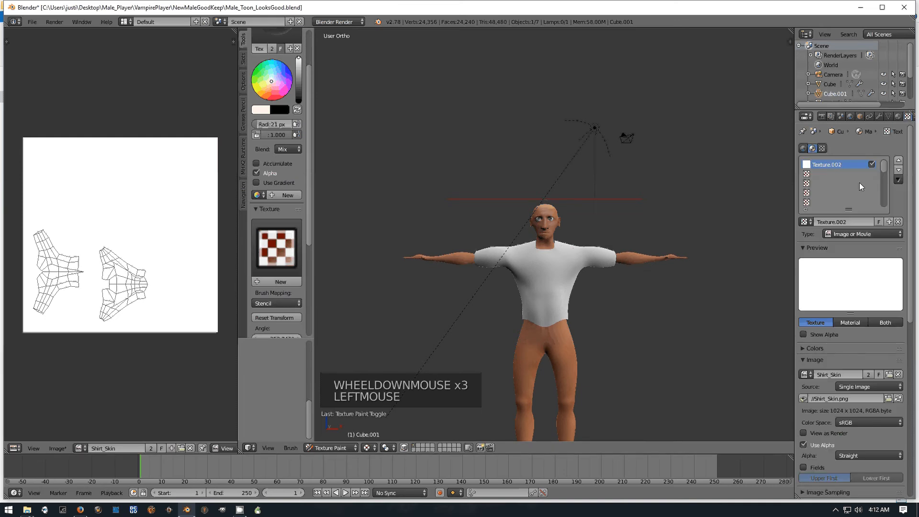
{"action": "left_click", "coordinate": [825, 149]}
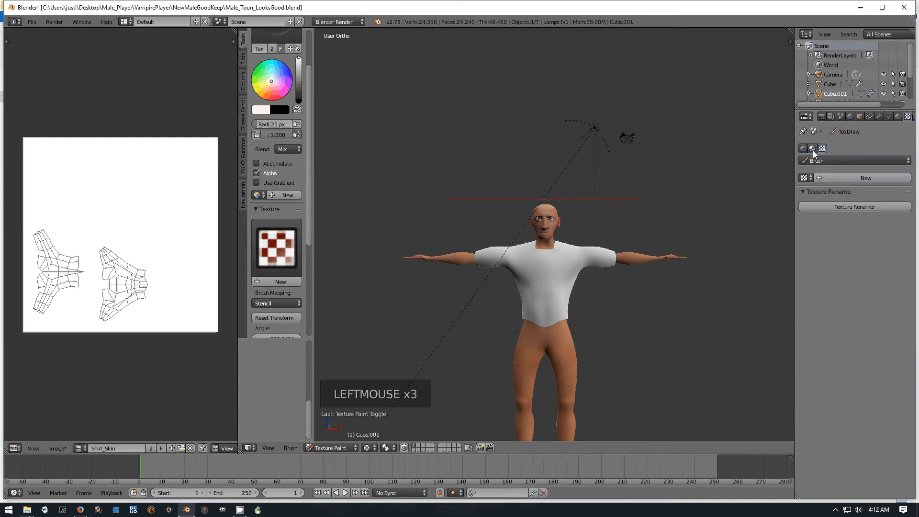
{"action": "left_click", "coordinate": [813, 149]}
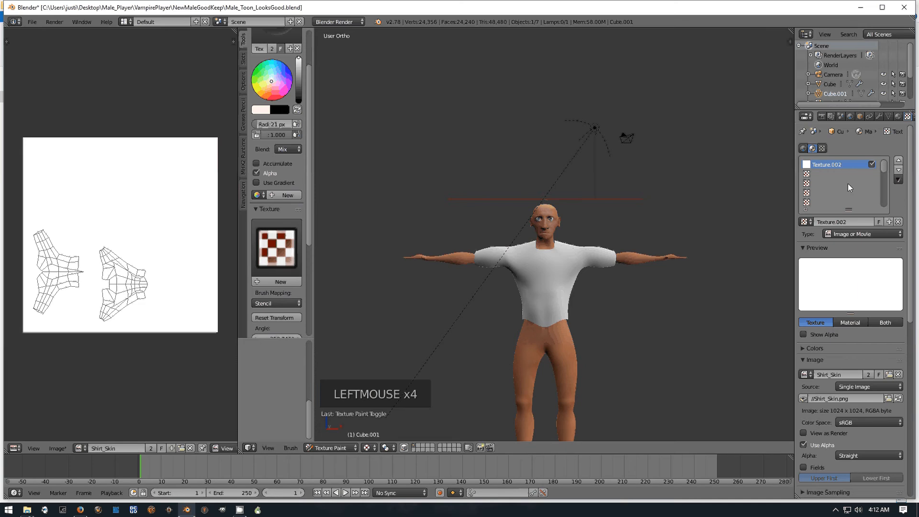
{"action": "left_click", "coordinate": [822, 148]}
{"action": "left_click", "coordinate": [861, 176]}
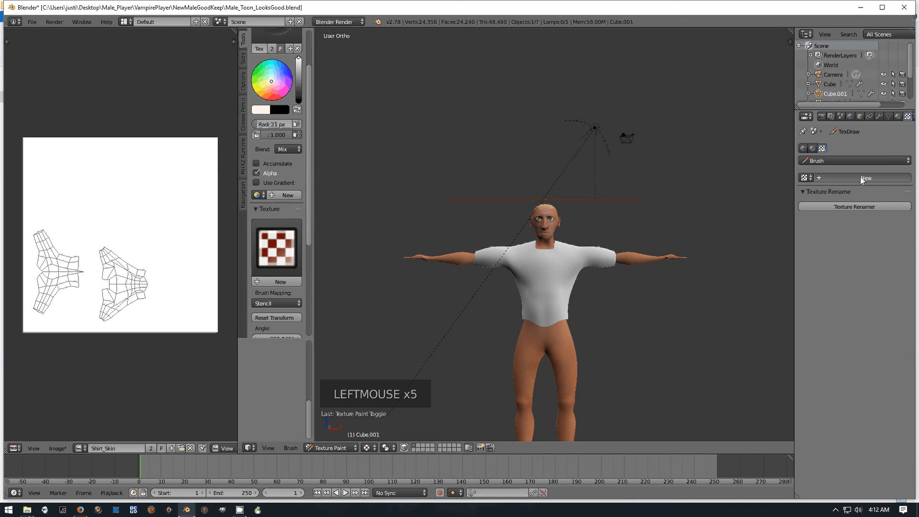
{"action": "left_click", "coordinate": [893, 309]}
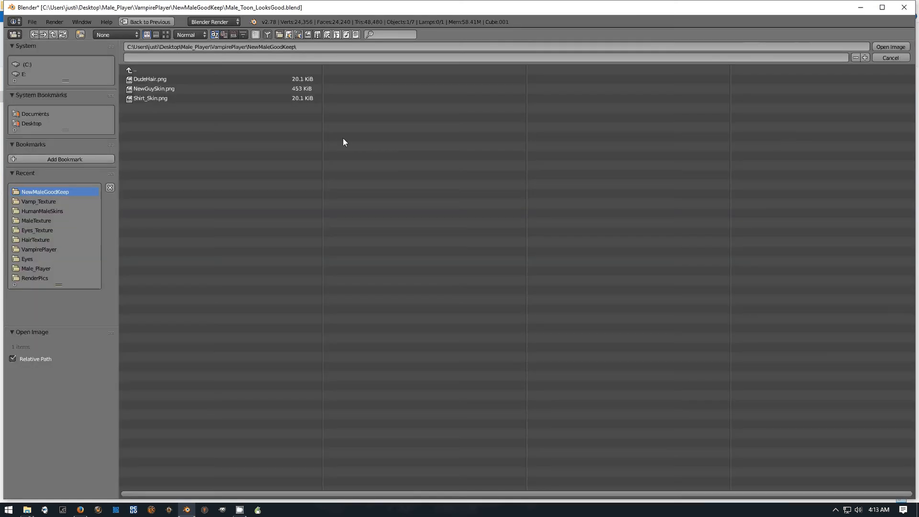
{"action": "left_click", "coordinate": [166, 35]}
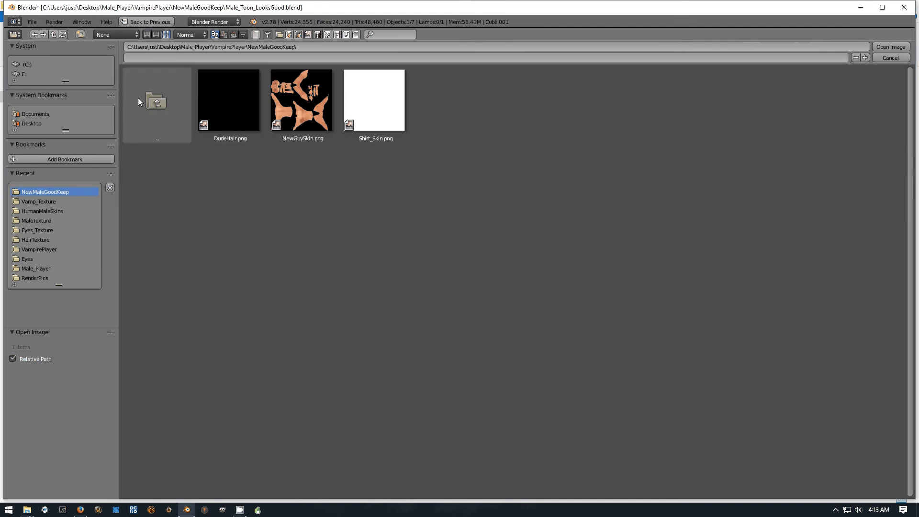
{"action": "left_click", "coordinate": [148, 105]}
{"action": "left_click", "coordinate": [149, 105]}
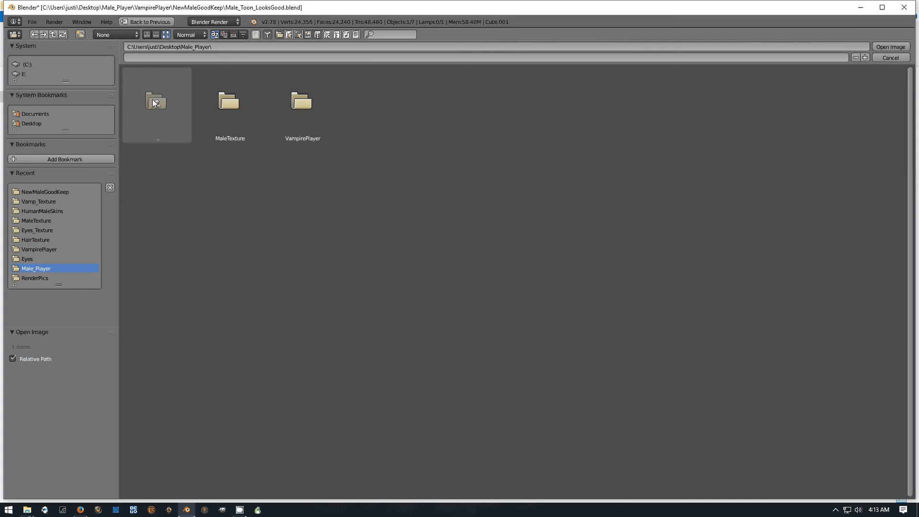
{"action": "left_click", "coordinate": [891, 58]}
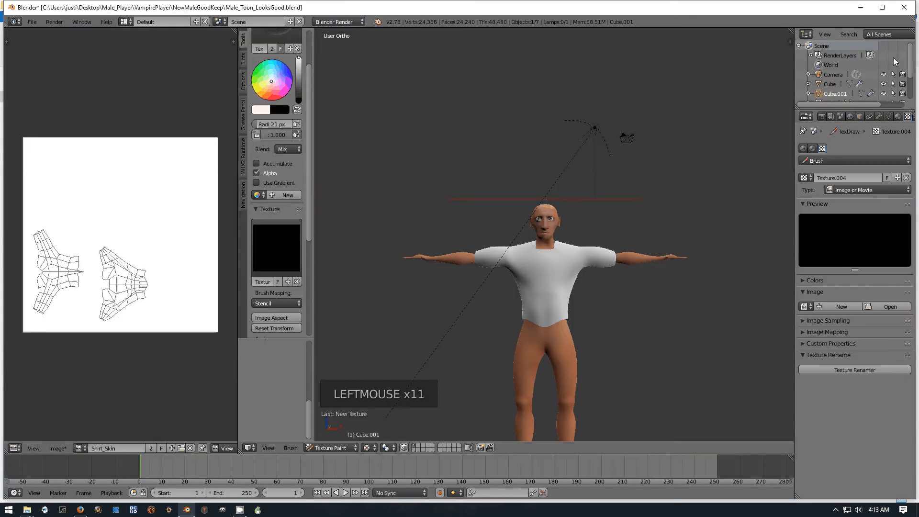
Switch to Firefox and run a Google image search for "clothes texture" in a new tab.
{"action": "left_click", "coordinate": [80, 510]}
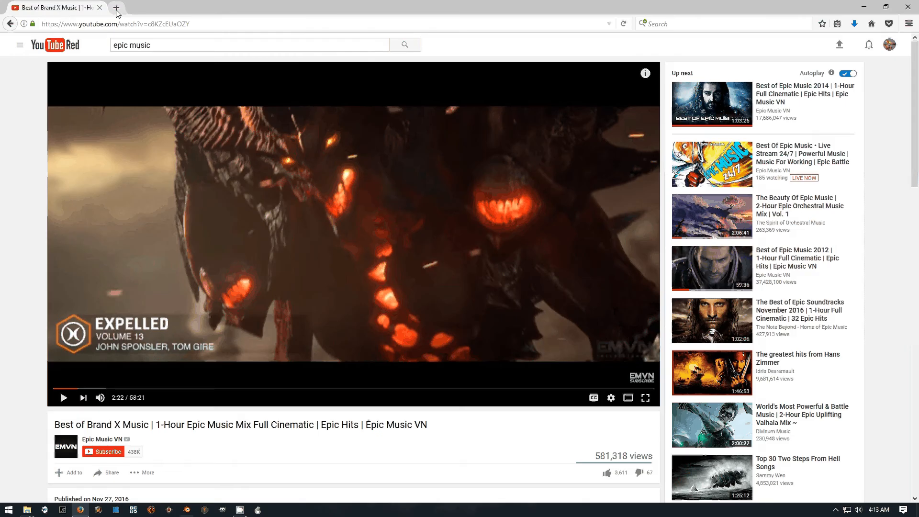
{"action": "left_click", "coordinate": [116, 9]}
{"action": "left_click", "coordinate": [462, 158]}
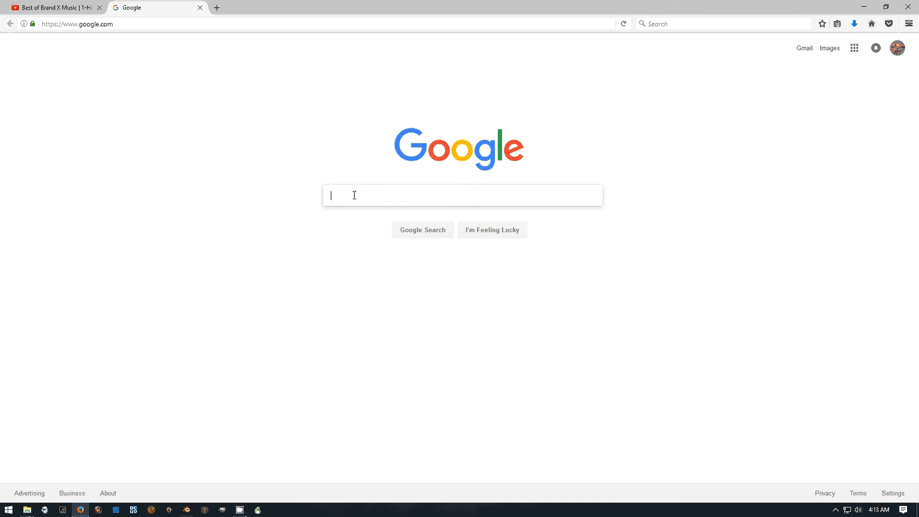
{"action": "type", "text": "clothes"}
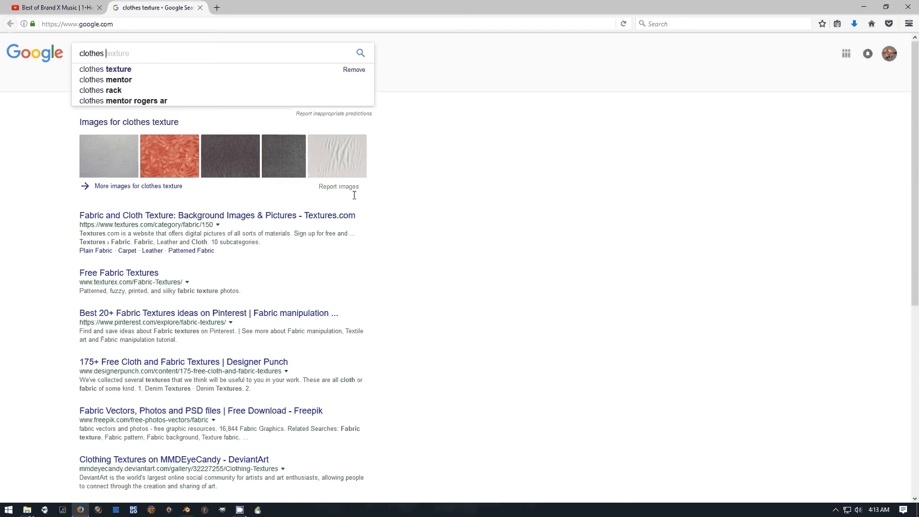
{"action": "left_click", "coordinate": [118, 71]}
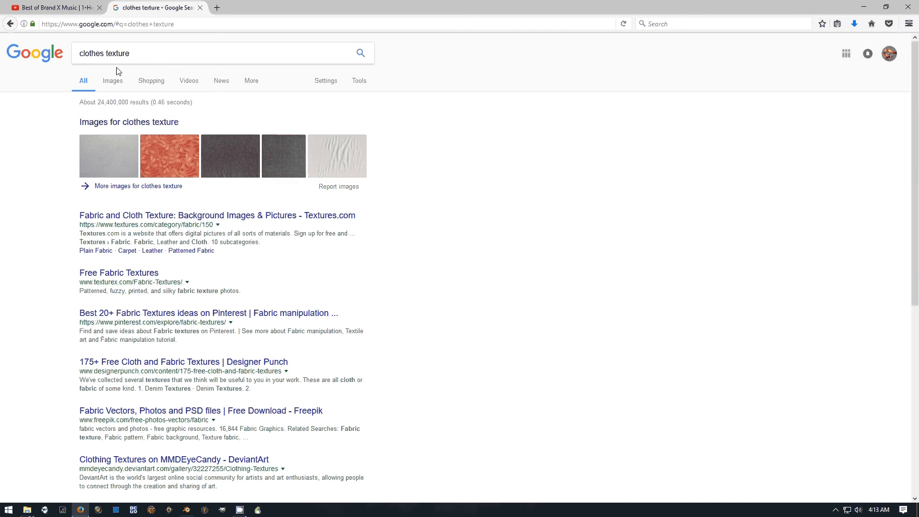
{"action": "left_click", "coordinate": [119, 82]}
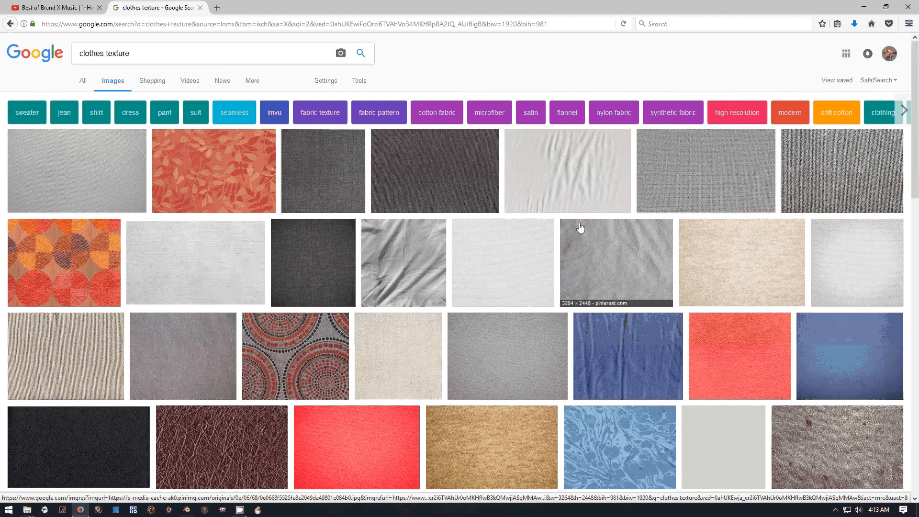
Pick the wrinkled white fabric image from valleysinthevinyl.com and save it as White_T in the Vamp_Texture folder.
{"action": "scroll", "coordinate": [469, 299], "scroll_direction": "down", "scroll_amount": 5}
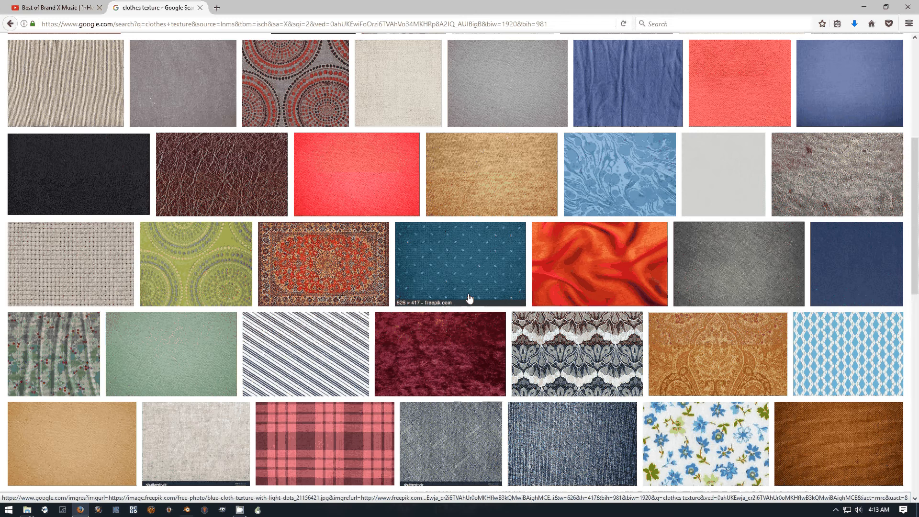
{"action": "scroll", "coordinate": [469, 299], "scroll_direction": "up", "scroll_amount": 5}
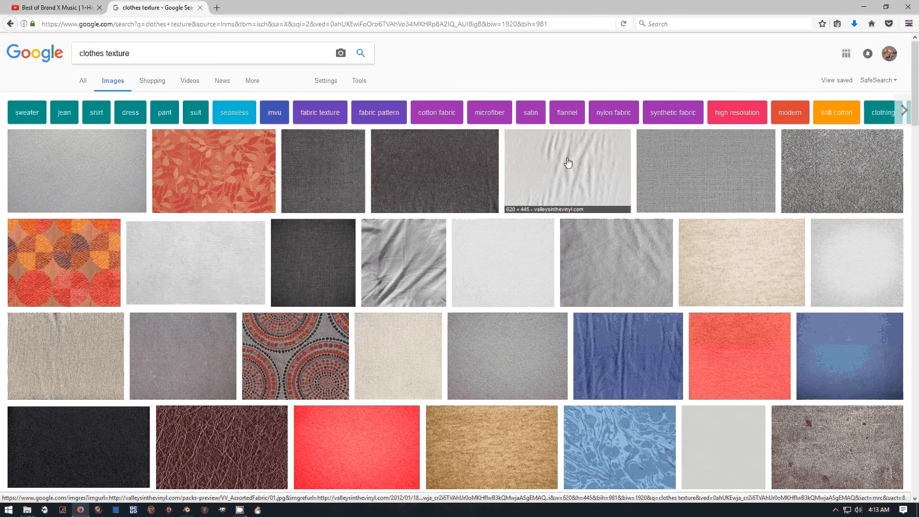
{"action": "left_click", "coordinate": [569, 163]}
{"action": "right_click", "coordinate": [305, 299]}
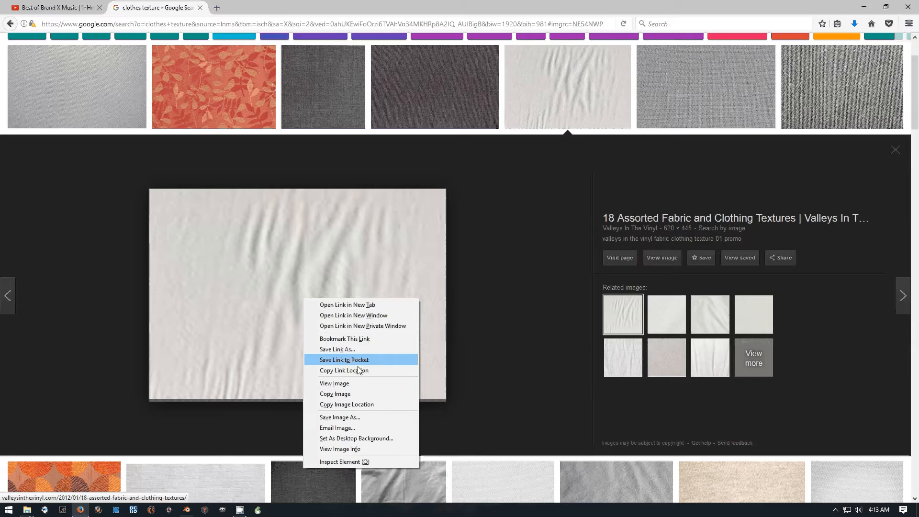
{"action": "left_click", "coordinate": [341, 419]}
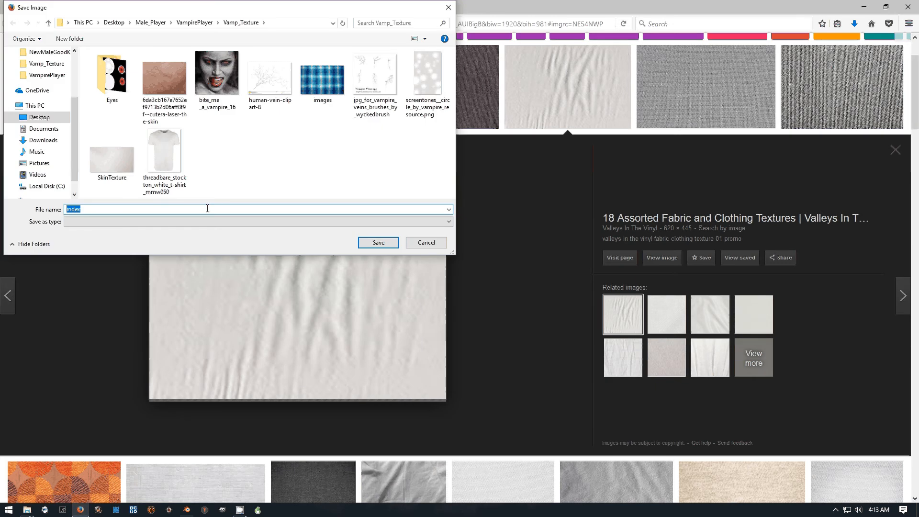
{"action": "key", "text": "BackSpace"}
{"action": "type", "text": "White_T"}
{"action": "key", "text": "Return"}
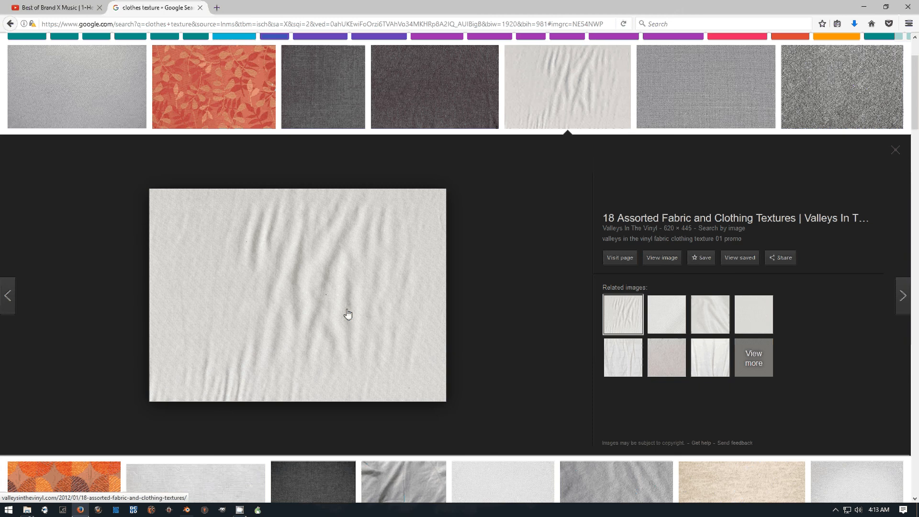
Switch back to Blender and load White_T.jpg from the VampirePlayer\Vamp_Texture folder as the brush texture's image.
{"action": "left_click", "coordinate": [186, 509]}
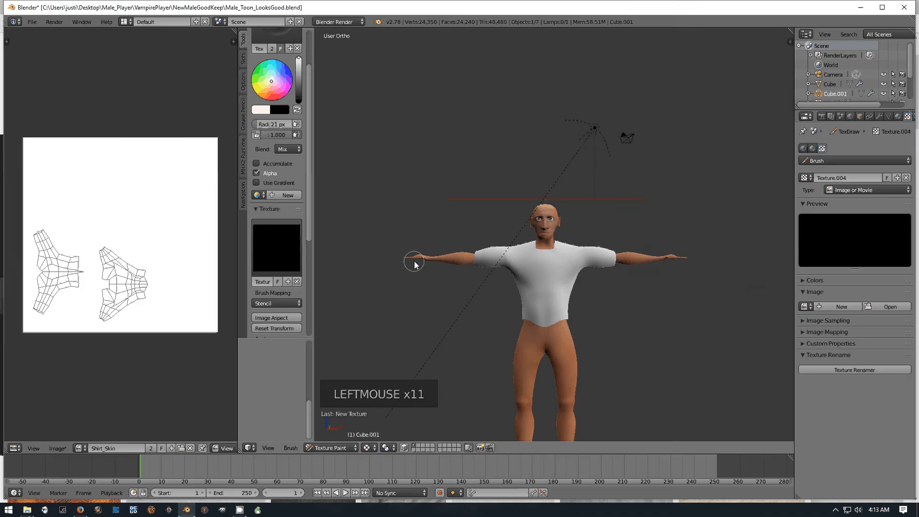
{"action": "left_click", "coordinate": [890, 306]}
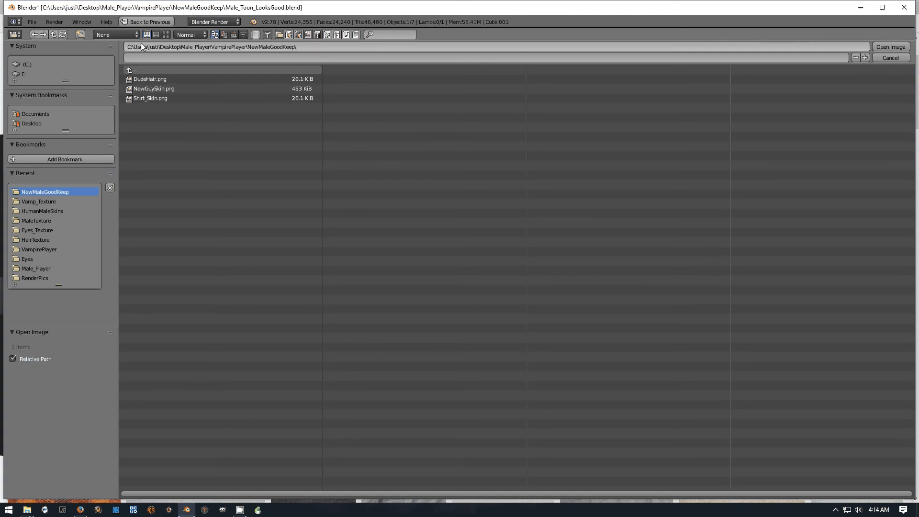
{"action": "left_click", "coordinate": [166, 35]}
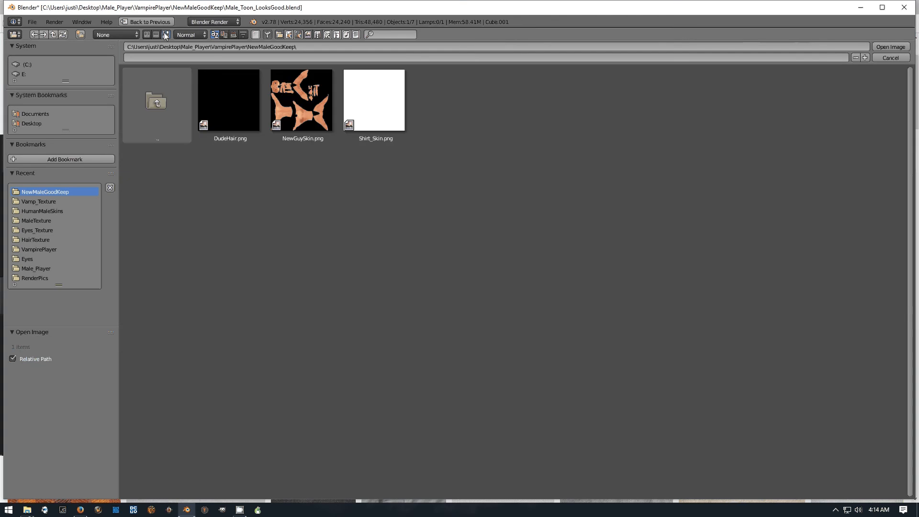
{"action": "left_click", "coordinate": [155, 102]}
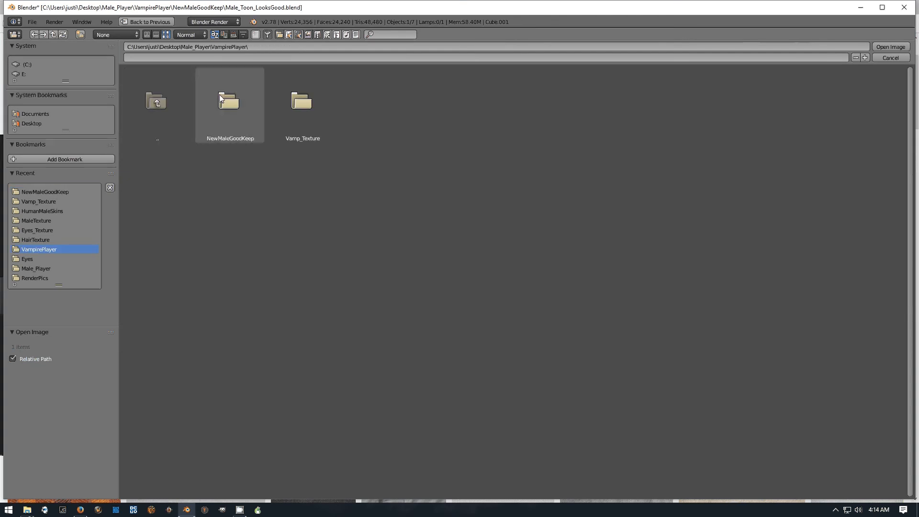
{"action": "left_click", "coordinate": [152, 102]}
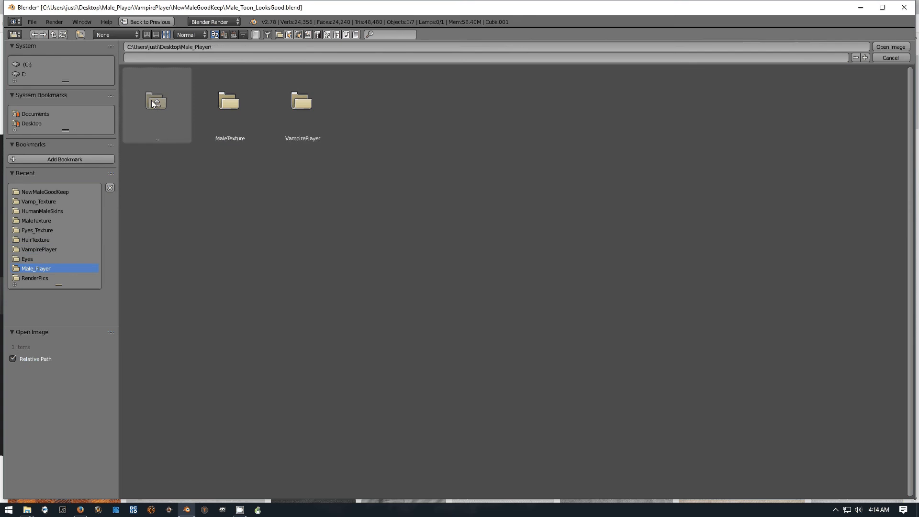
{"action": "left_click", "coordinate": [229, 103]}
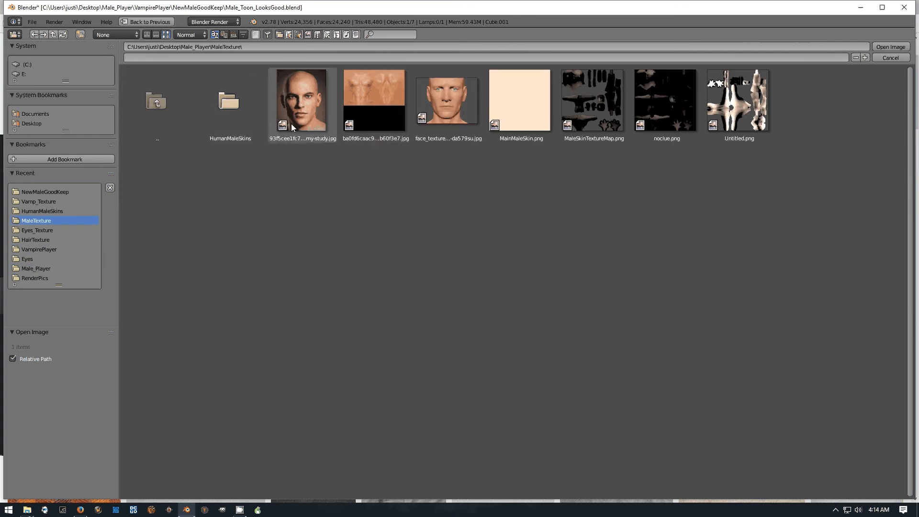
{"action": "left_click", "coordinate": [219, 102]}
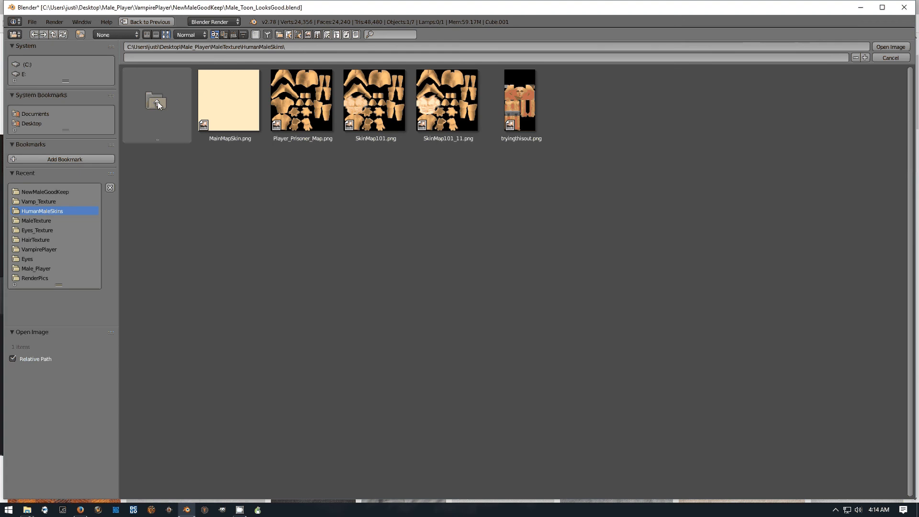
{"action": "left_click", "coordinate": [157, 102]}
{"action": "left_click", "coordinate": [157, 102]}
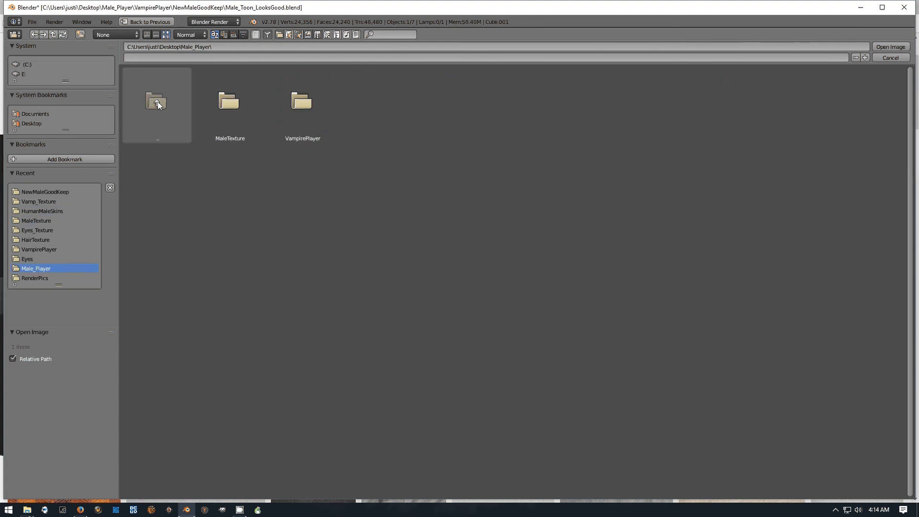
{"action": "left_click", "coordinate": [314, 130]}
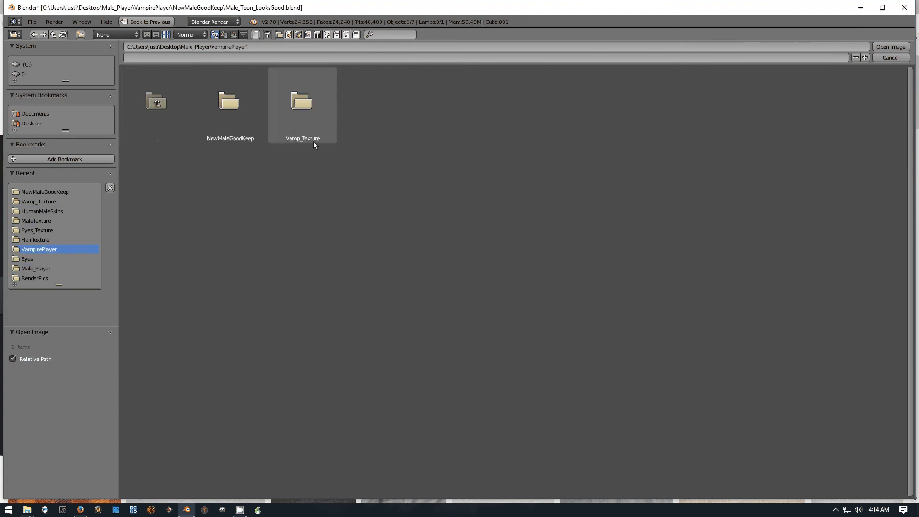
{"action": "left_click", "coordinate": [276, 100]}
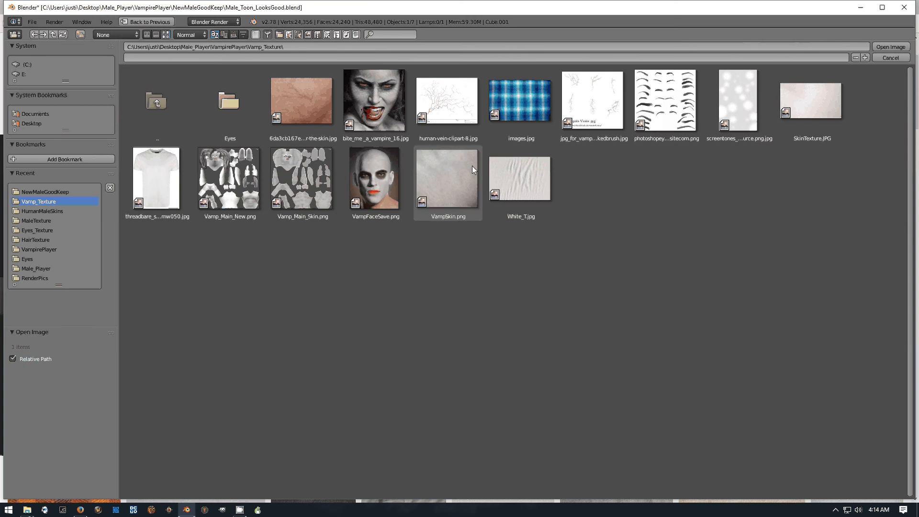
{"action": "double_click", "coordinate": [524, 169]}
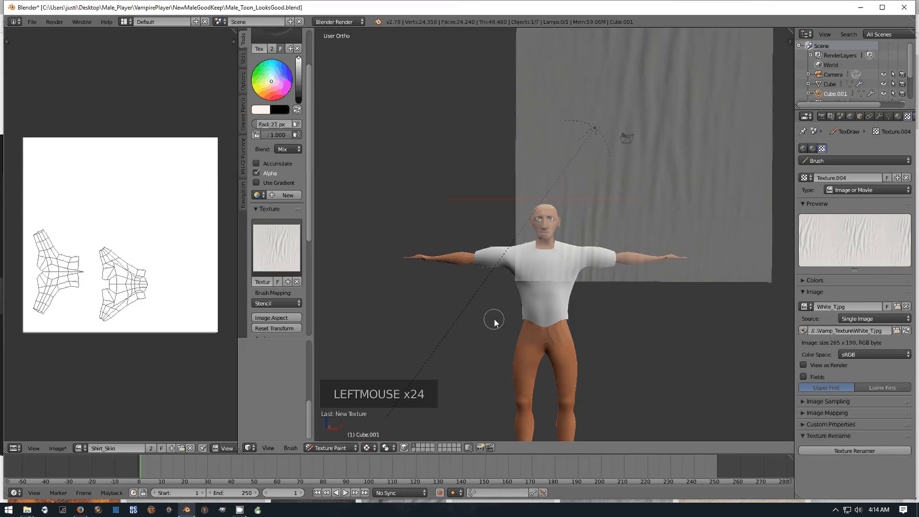
Move the fabric stencil over the character's torso and frame the shirt beneath it.
{"action": "right_click_drag", "start_coordinate": [663, 169], "coordinate": [527, 331]}
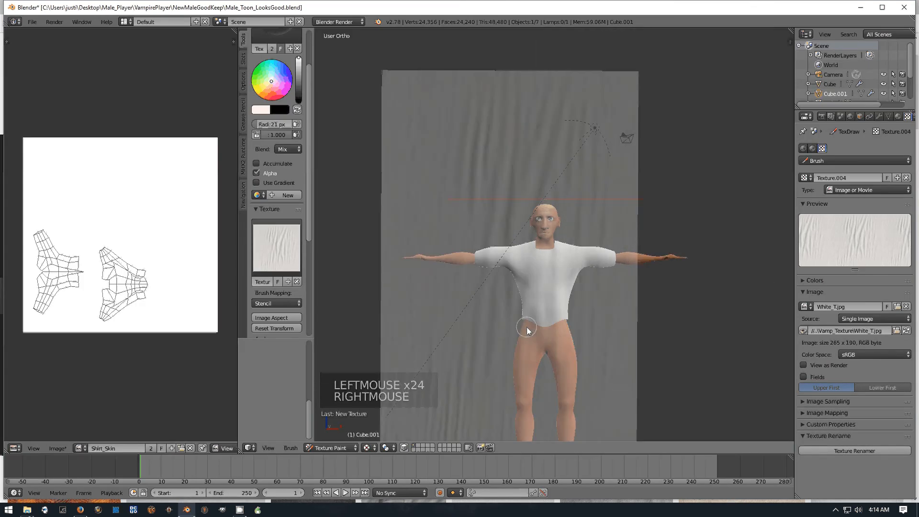
{"action": "scroll", "coordinate": [528, 330], "scroll_direction": "down", "scroll_amount": 5}
{"action": "scroll", "coordinate": [521, 297], "scroll_direction": "up", "scroll_amount": 7}
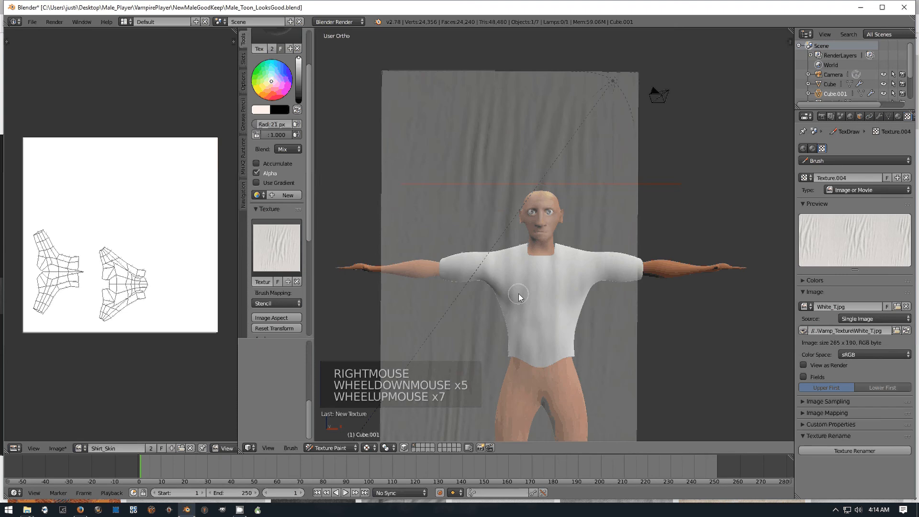
Set the brush texture mapping to View Plane and try painting the fabric texture over the front of the shirt's torso.
{"action": "scroll", "coordinate": [520, 297], "scroll_direction": "down", "scroll_amount": 7}
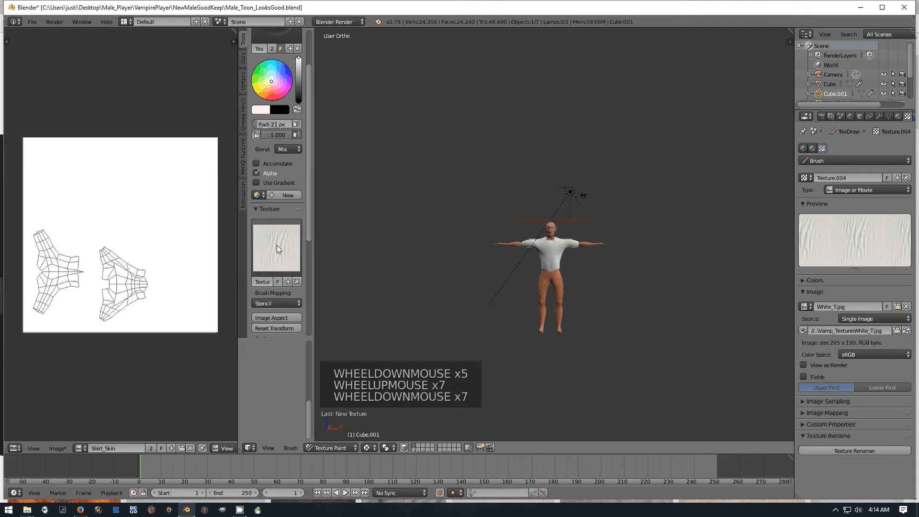
{"action": "scroll", "coordinate": [277, 245], "scroll_direction": "down", "scroll_amount": 3}
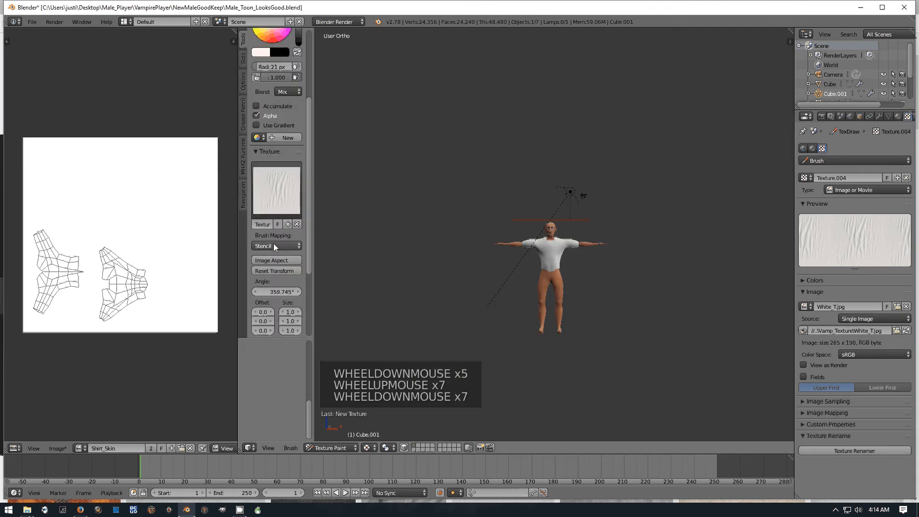
{"action": "left_click", "coordinate": [274, 246]}
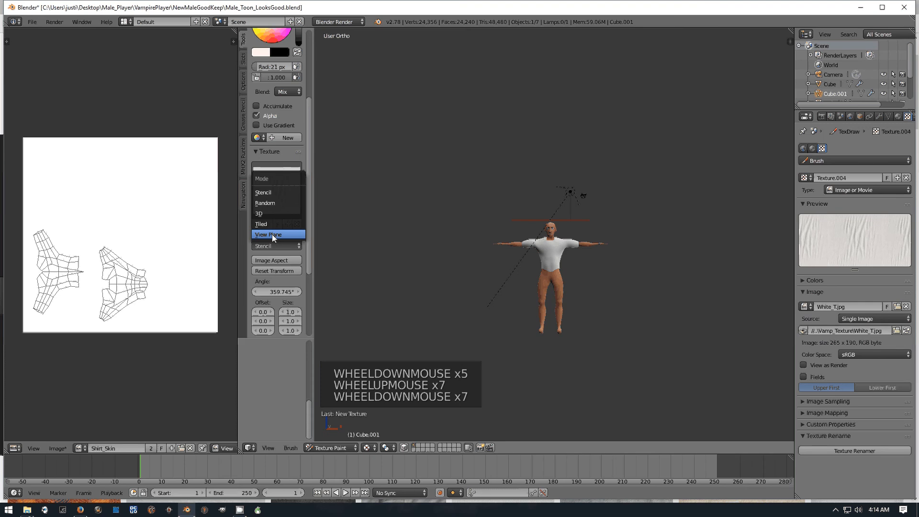
{"action": "left_click", "coordinate": [272, 234]}
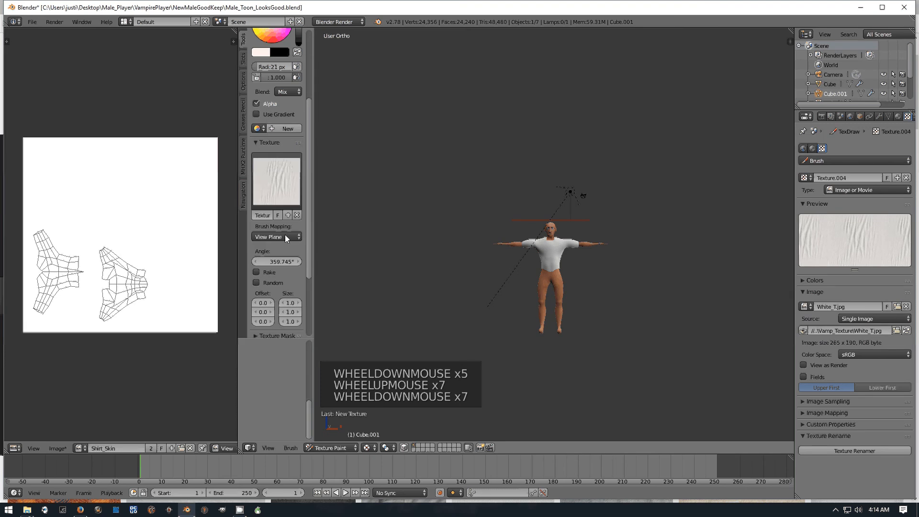
{"action": "scroll", "coordinate": [613, 312], "scroll_direction": "up", "scroll_amount": 8}
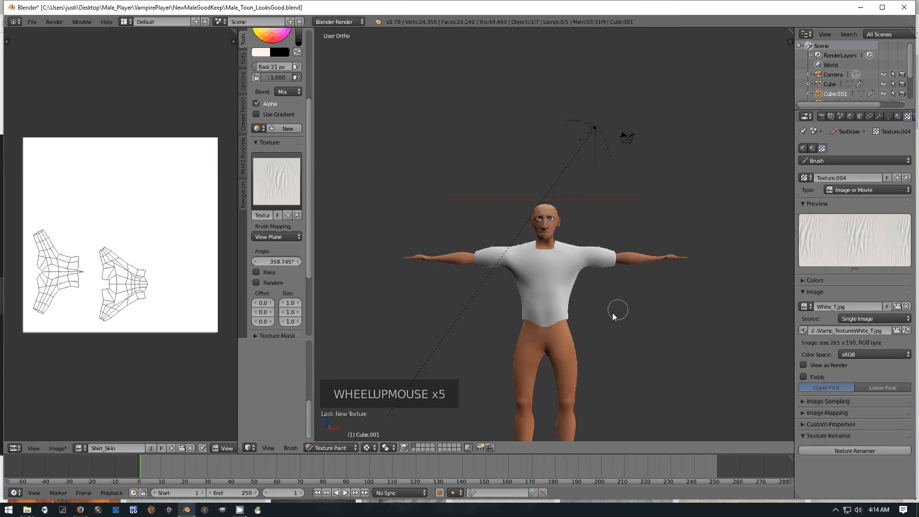
{"action": "scroll", "coordinate": [602, 319], "scroll_direction": "down", "scroll_amount": 1}
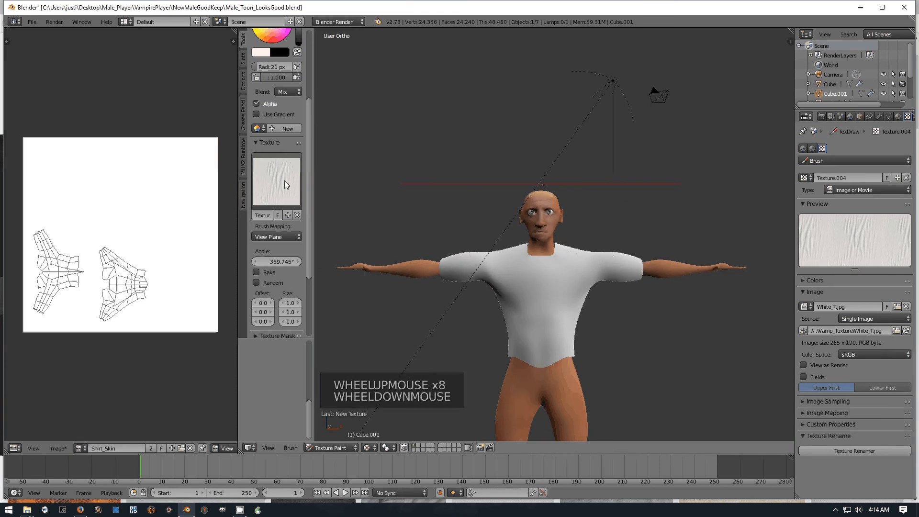
{"action": "left_click", "coordinate": [536, 297]}
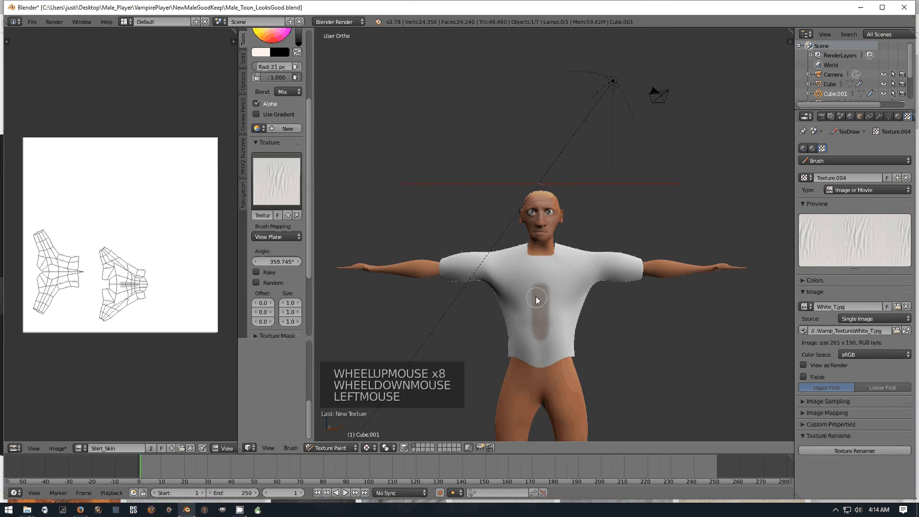
{"action": "left_click", "coordinate": [538, 293]}
{"action": "mouse_move", "coordinate": [538, 293]}
{"action": "left_mouse_down"}
{"action": "mouse_move", "coordinate": [569, 305]}
{"action": "mouse_move", "coordinate": [569, 281]}
{"action": "mouse_move", "coordinate": [513, 287]}
{"action": "left_mouse_up"}
{"action": "mouse_move", "coordinate": [527, 282]}
{"action": "left_mouse_down"}
{"action": "mouse_move", "coordinate": [544, 328]}
{"action": "mouse_move", "coordinate": [570, 286]}
{"action": "mouse_move", "coordinate": [552, 290]}
{"action": "mouse_move", "coordinate": [548, 335]}
{"action": "mouse_move", "coordinate": [542, 329]}
{"action": "left_mouse_up"}
{"action": "scroll", "coordinate": [527, 316], "scroll_direction": "down", "scroll_amount": 2}
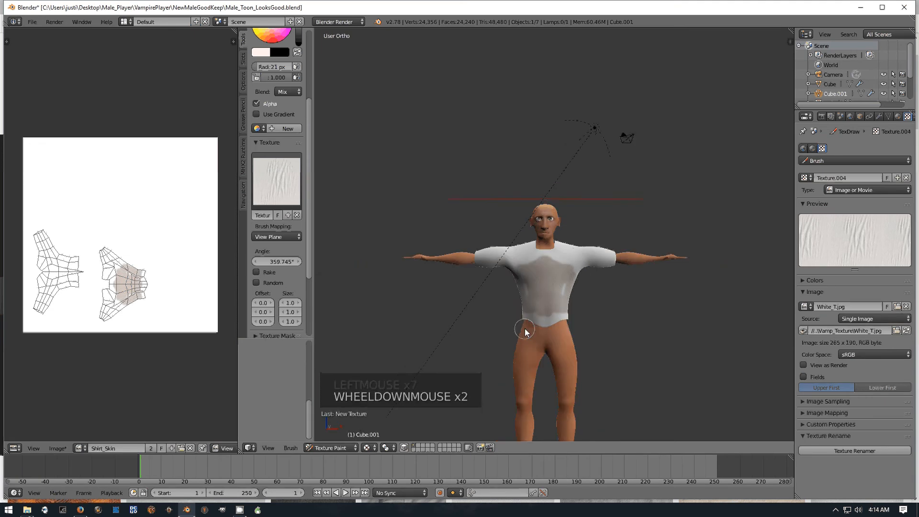
Change the brush colour from its pinkish tint to neutral white.
{"action": "scroll", "coordinate": [523, 329], "scroll_direction": "down", "scroll_amount": 2}
{"action": "scroll", "coordinate": [480, 263], "scroll_direction": "up", "scroll_amount": 2}
{"action": "scroll", "coordinate": [280, 90], "scroll_direction": "up", "scroll_amount": 5}
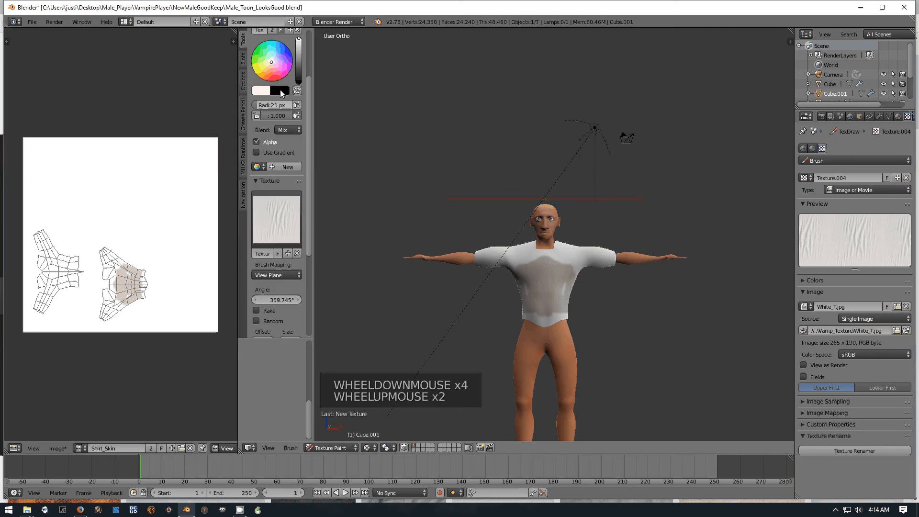
{"action": "scroll", "coordinate": [286, 156], "scroll_direction": "down", "scroll_amount": 1}
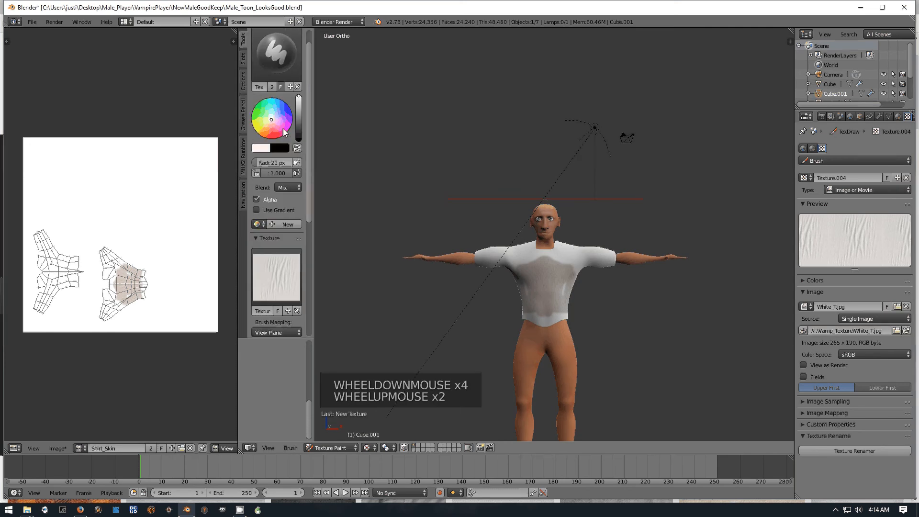
{"action": "left_click", "coordinate": [272, 120]}
{"action": "scroll", "coordinate": [291, 277], "scroll_direction": "down", "scroll_amount": 3}
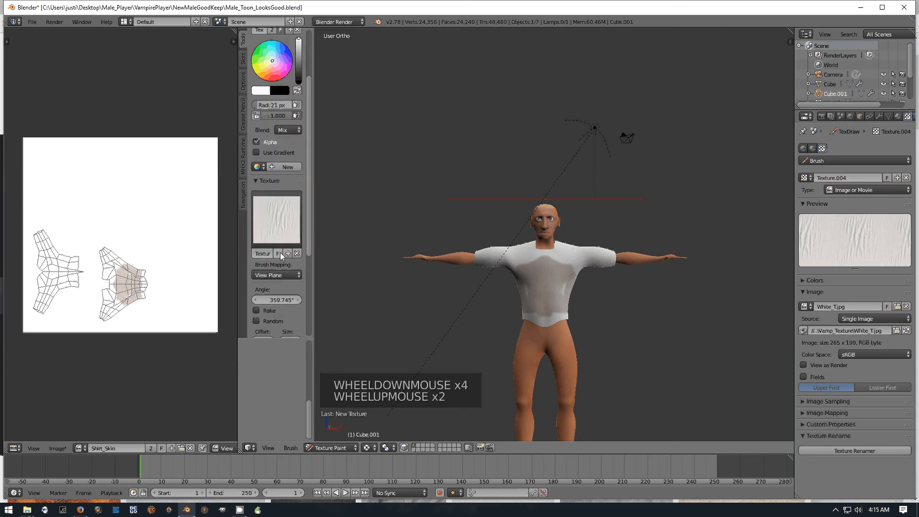
Set the brush texture mapping to Tiled and try painting the fabric texture across the shirt's front and sleeves.
{"action": "left_click", "coordinate": [279, 275]}
{"action": "left_click", "coordinate": [279, 254]}
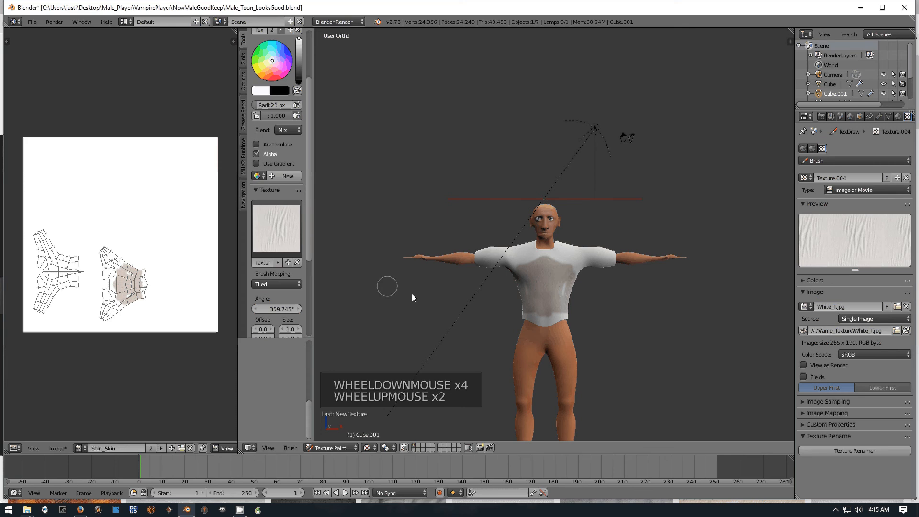
{"action": "left_click", "coordinate": [546, 276]}
{"action": "left_click", "coordinate": [547, 267]}
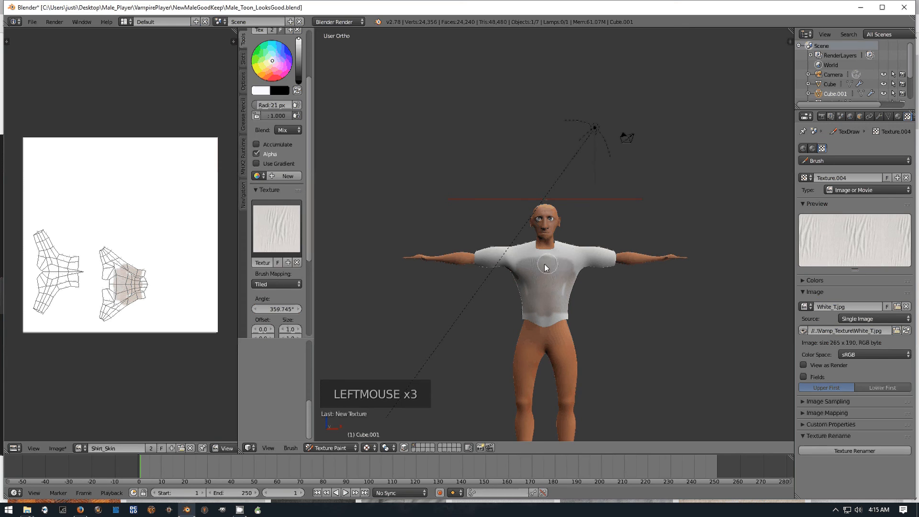
{"action": "mouse_move", "coordinate": [545, 265]}
{"action": "left_mouse_down"}
{"action": "mouse_move", "coordinate": [530, 262]}
{"action": "mouse_move", "coordinate": [590, 255]}
{"action": "mouse_move", "coordinate": [562, 282]}
{"action": "mouse_move", "coordinate": [511, 253]}
{"action": "left_mouse_up"}
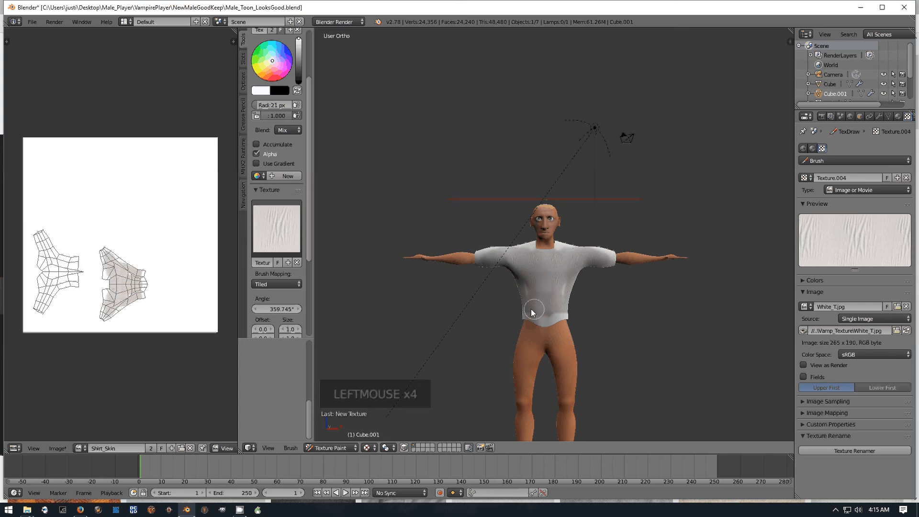
Set the brush texture mapping to 3D and try painting the fabric texture across the whole front of the shirt.
{"action": "left_click", "coordinate": [277, 283]}
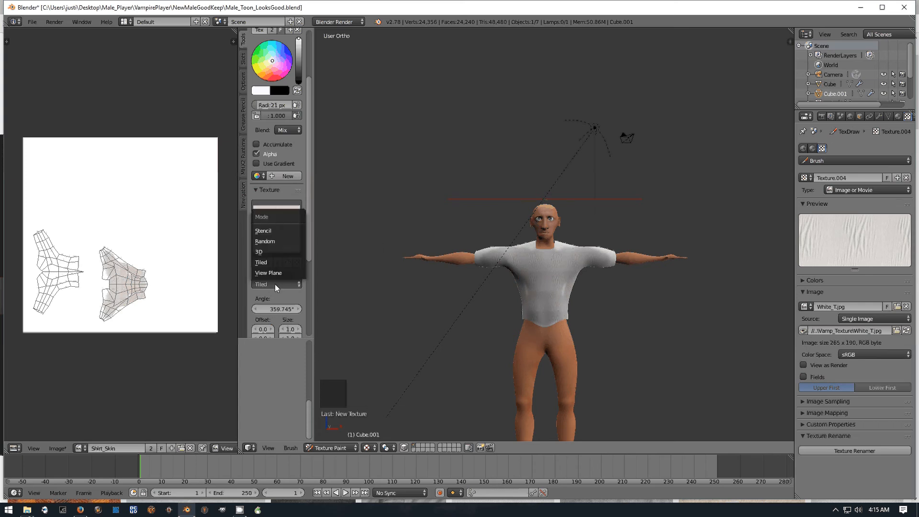
{"action": "left_click", "coordinate": [275, 251]}
{"action": "mouse_move", "coordinate": [570, 290]}
{"action": "left_mouse_down"}
{"action": "mouse_move", "coordinate": [559, 279]}
{"action": "mouse_move", "coordinate": [544, 296]}
{"action": "mouse_move", "coordinate": [523, 273]}
{"action": "left_mouse_up"}
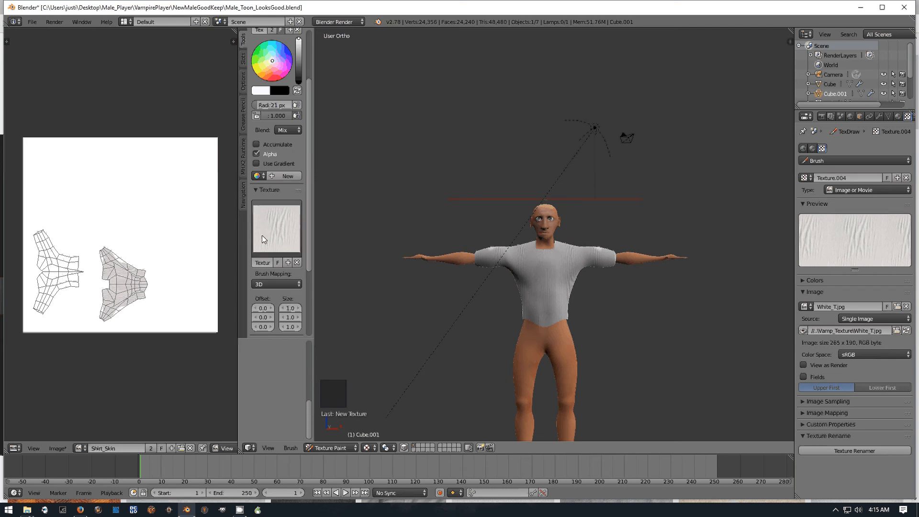
Set the brush texture mapping to Random and try dabbing the fabric texture over the shirt's torso and sleeve.
{"action": "left_click", "coordinate": [273, 286]}
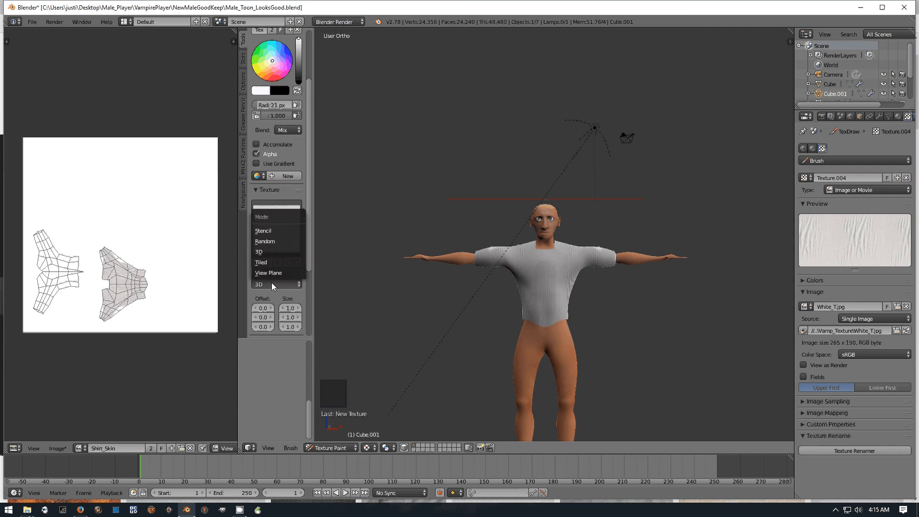
{"action": "left_click", "coordinate": [268, 241]}
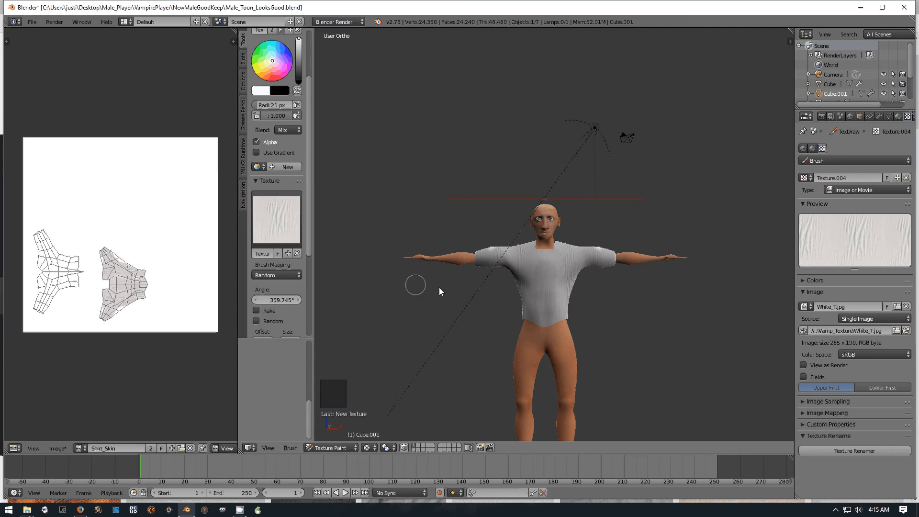
{"action": "left_click", "coordinate": [541, 276]}
{"action": "left_click", "coordinate": [546, 278]}
{"action": "left_click", "coordinate": [551, 281]}
{"action": "left_click", "coordinate": [555, 283]}
{"action": "left_click", "coordinate": [555, 297]}
{"action": "left_click", "coordinate": [556, 312]}
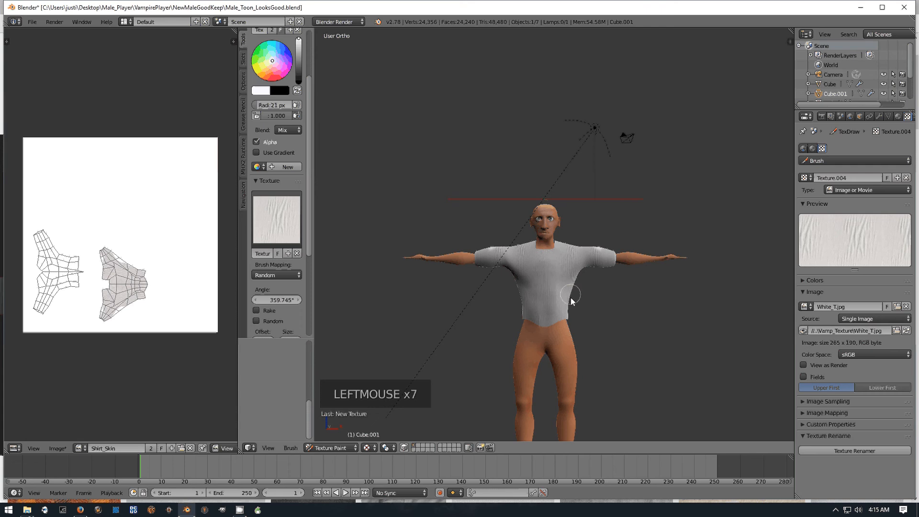
{"action": "left_click", "coordinate": [556, 314]}
{"action": "left_click", "coordinate": [555, 316]}
{"action": "left_click", "coordinate": [556, 302]}
{"action": "left_click", "coordinate": [556, 290]}
{"action": "left_click", "coordinate": [567, 278]}
{"action": "left_click", "coordinate": [579, 270]}
{"action": "left_click", "coordinate": [583, 267]}
{"action": "left_click", "coordinate": [589, 266]}
{"action": "left_click", "coordinate": [593, 265]}
{"action": "left_click", "coordinate": [598, 264]}
{"action": "left_click", "coordinate": [588, 259]}
{"action": "left_click", "coordinate": [578, 257]}
{"action": "left_click", "coordinate": [577, 256]}
{"action": "left_click", "coordinate": [576, 257]}
{"action": "left_click", "coordinate": [558, 274]}
{"action": "left_click", "coordinate": [543, 290]}
{"action": "left_click", "coordinate": [542, 290]}
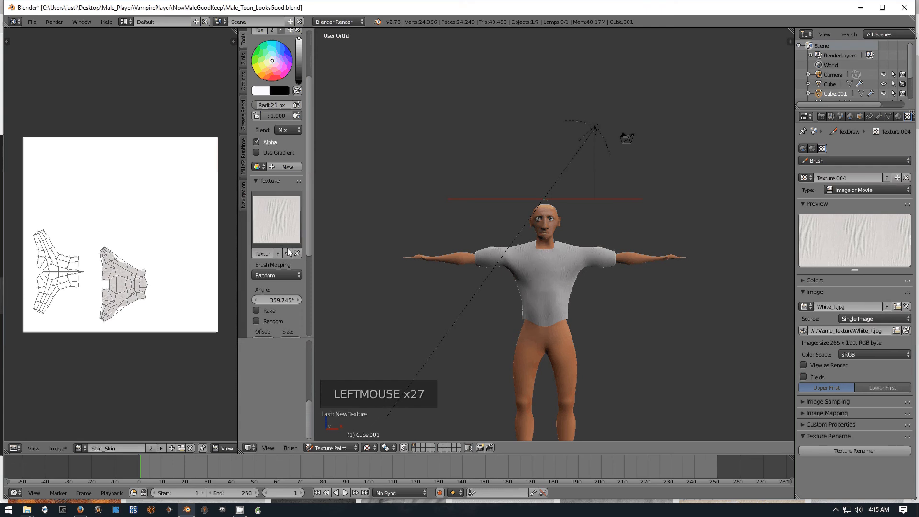
Set the brush texture mapping back to Stencil and shrink and move the fabric stencil until it covers just the shirt's torso.
{"action": "left_click", "coordinate": [275, 276]}
{"action": "left_click", "coordinate": [269, 224]}
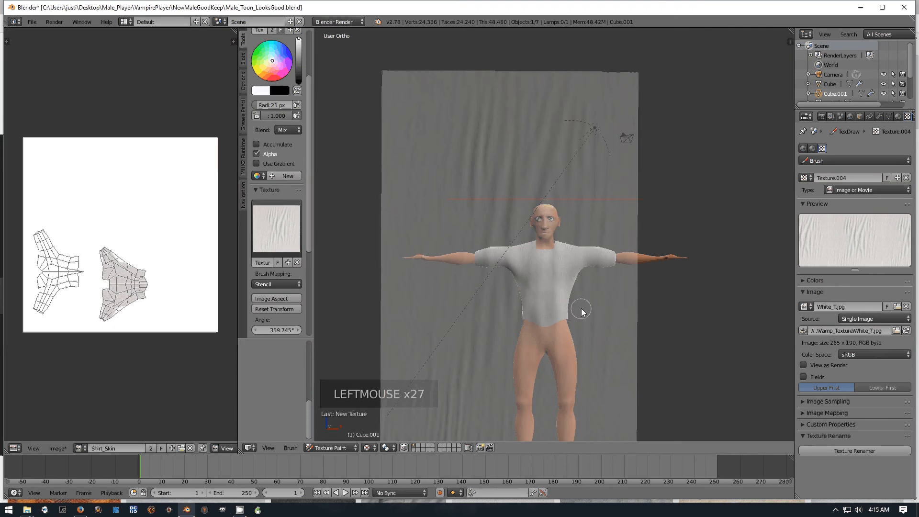
{"action": "scroll", "coordinate": [582, 311], "scroll_direction": "down", "scroll_amount": 3}
{"action": "scroll", "coordinate": [570, 310], "scroll_direction": "up", "scroll_amount": 5}
{"action": "scroll", "coordinate": [556, 311], "scroll_direction": "down", "scroll_amount": 3}
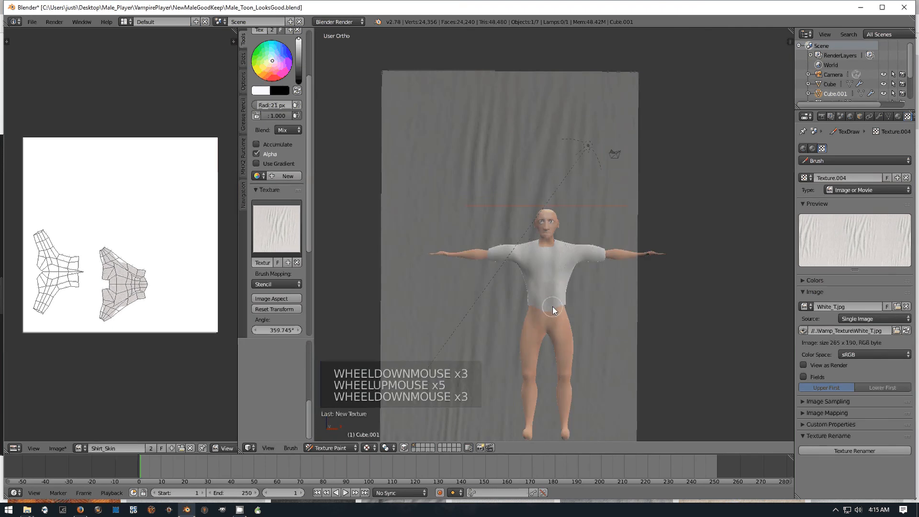
{"action": "scroll", "coordinate": [553, 306], "scroll_direction": "down", "scroll_amount": 2}
{"action": "scroll", "coordinate": [552, 306], "scroll_direction": "up", "scroll_amount": 1}
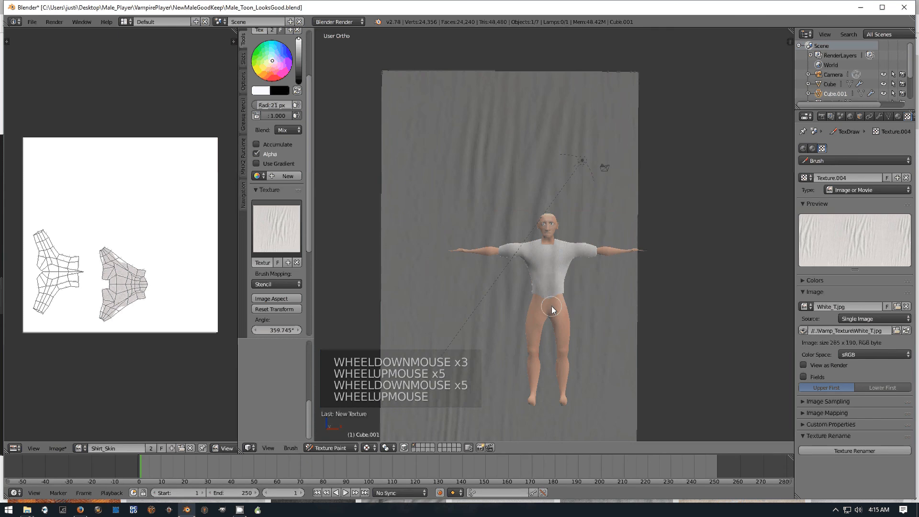
{"action": "right_click_drag", "start_coordinate": [507, 287], "coordinate": [536, 280]}
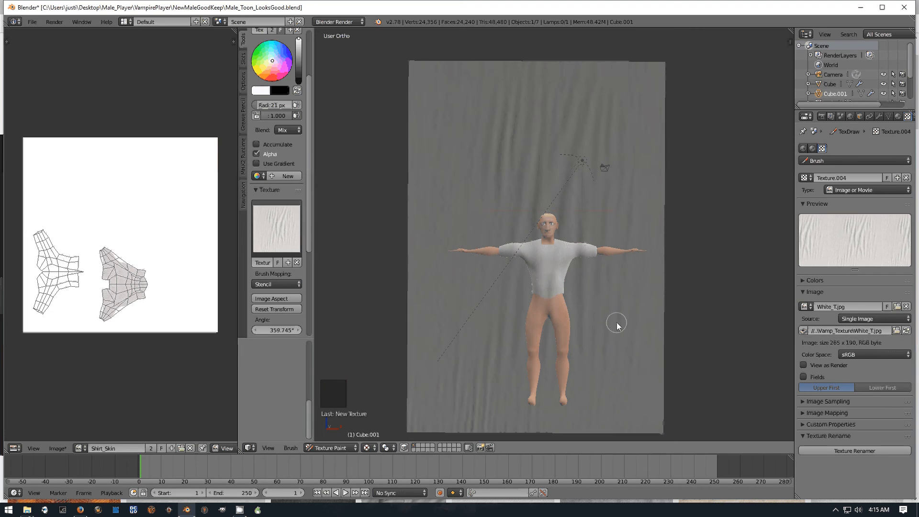
{"action": "right_click_drag", "start_coordinate": [631, 334], "coordinate": [570, 297], "text": "shift"}
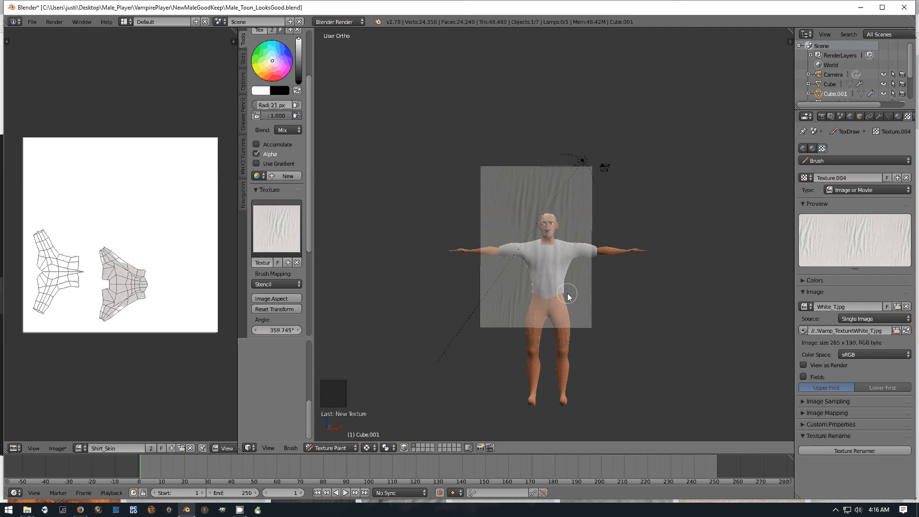
{"action": "mouse_move", "coordinate": [569, 297]}
{"action": "right_mouse_down", "text": "shift"}
{"action": "mouse_move", "coordinate": [503, 283]}
{"action": "mouse_move", "coordinate": [583, 285]}
{"action": "mouse_move", "coordinate": [565, 293]}
{"action": "right_mouse_up", "text": "shift"}
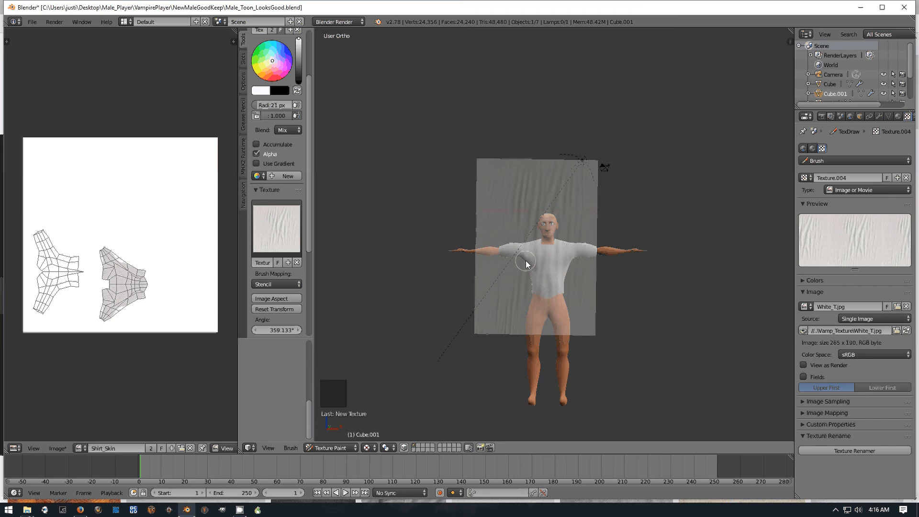
{"action": "mouse_move", "coordinate": [528, 266]}
{"action": "right_mouse_down", "text": "shift"}
{"action": "mouse_move", "coordinate": [498, 263]}
{"action": "mouse_move", "coordinate": [535, 289]}
{"action": "mouse_move", "coordinate": [534, 299]}
{"action": "mouse_move", "coordinate": [526, 188]}
{"action": "mouse_move", "coordinate": [507, 254]}
{"action": "mouse_move", "coordinate": [498, 253]}
{"action": "mouse_move", "coordinate": [530, 267]}
{"action": "mouse_move", "coordinate": [566, 258]}
{"action": "mouse_move", "coordinate": [534, 246]}
{"action": "mouse_move", "coordinate": [538, 254]}
{"action": "right_mouse_up", "text": "shift"}
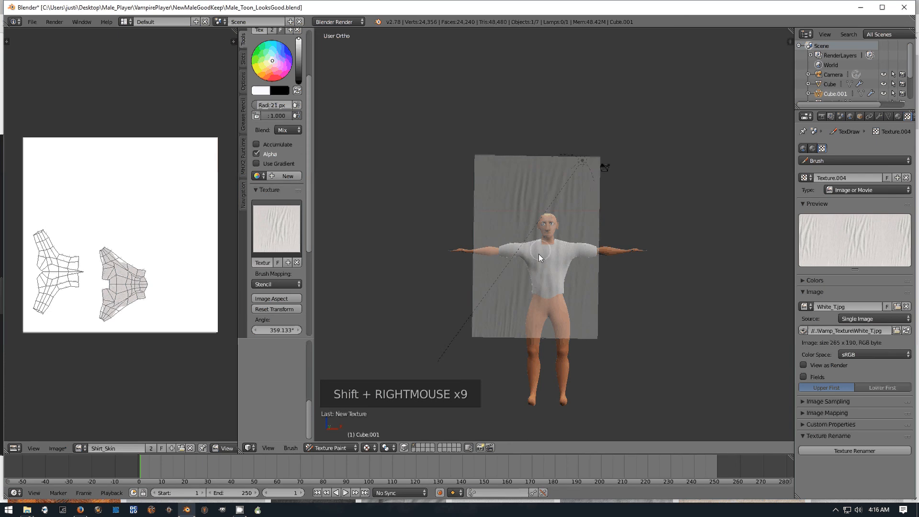
{"action": "right_click_drag", "start_coordinate": [527, 293], "coordinate": [551, 281], "text": "shift"}
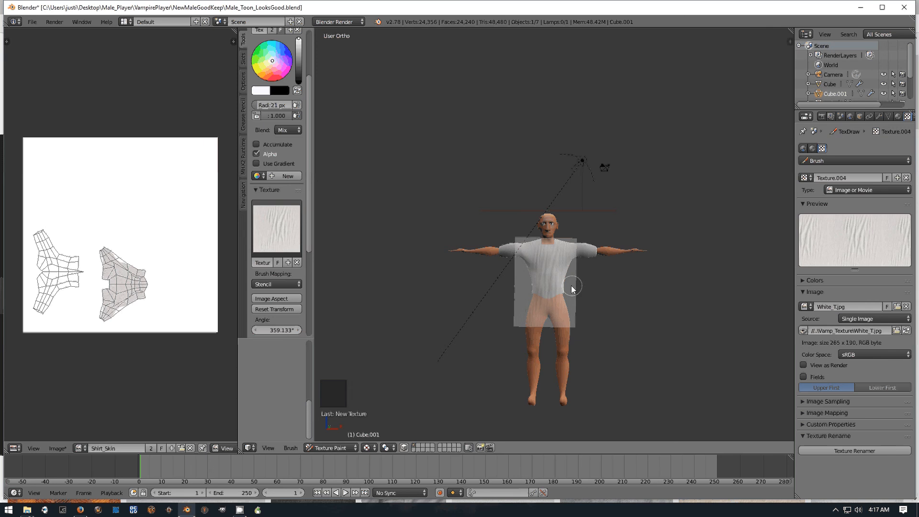
Paint the wrinkled fabric through the stencil onto the middle of the shirt's torso and move the stencil off the shirt.
{"action": "left_click", "coordinate": [550, 267]}
{"action": "right_click_drag", "start_coordinate": [550, 286], "coordinate": [461, 310]}
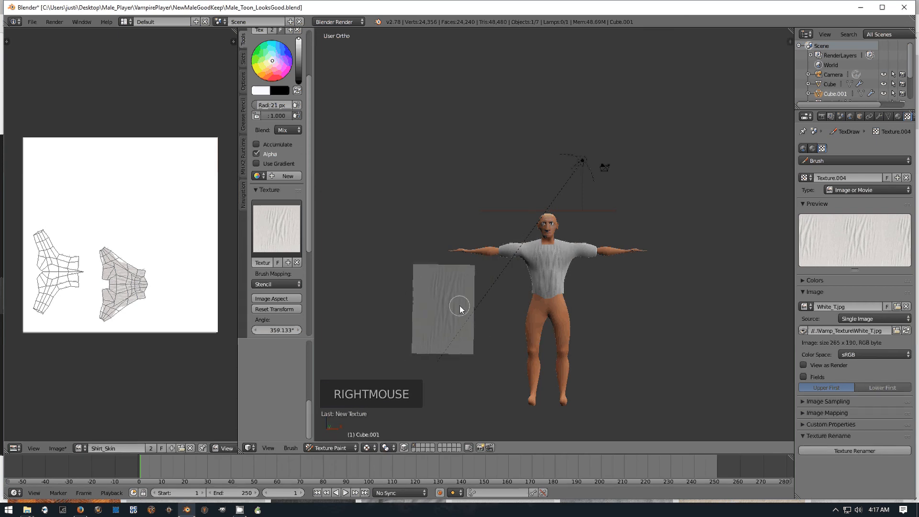
{"action": "right_click_drag", "start_coordinate": [461, 308], "coordinate": [476, 323]}
{"action": "scroll", "coordinate": [583, 318], "scroll_direction": "up", "scroll_amount": 5}
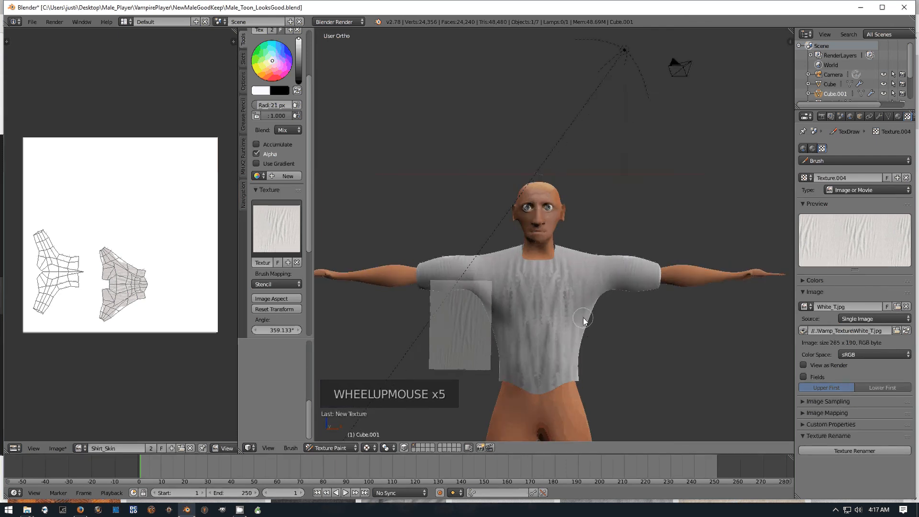
{"action": "scroll", "coordinate": [583, 319], "scroll_direction": "up", "scroll_amount": 1}
{"action": "scroll", "coordinate": [582, 319], "scroll_direction": "down", "scroll_amount": 2}
Place the stencil over the character's left side and sleeve and paint the fabric wrinkles onto them.
{"action": "mouse_move", "coordinate": [468, 314]}
{"action": "right_mouse_down"}
{"action": "mouse_move", "coordinate": [555, 307]}
{"action": "mouse_move", "coordinate": [593, 269]}
{"action": "right_mouse_up"}
{"action": "mouse_move", "coordinate": [589, 255]}
{"action": "left_mouse_down"}
{"action": "mouse_move", "coordinate": [605, 259]}
{"action": "mouse_move", "coordinate": [601, 331]}
{"action": "mouse_move", "coordinate": [578, 391]}
{"action": "left_mouse_up"}
{"action": "mouse_move", "coordinate": [592, 304]}
{"action": "right_mouse_down"}
{"action": "mouse_move", "coordinate": [677, 341]}
{"action": "mouse_move", "coordinate": [639, 286]}
{"action": "right_mouse_up"}
{"action": "left_click", "coordinate": [620, 335]}
{"action": "left_click", "coordinate": [629, 317]}
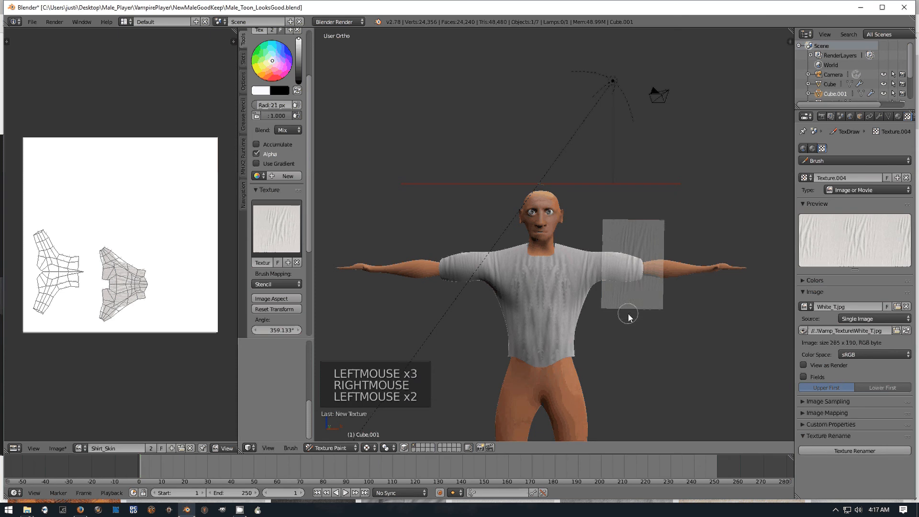
Move the stencil over the character's right shoulder, paint the fabric wrinkles down that side, and return the stencil to the lower torso.
{"action": "mouse_move", "coordinate": [629, 318]}
{"action": "right_mouse_down"}
{"action": "mouse_move", "coordinate": [456, 397]}
{"action": "mouse_move", "coordinate": [521, 393]}
{"action": "mouse_move", "coordinate": [506, 305]}
{"action": "mouse_move", "coordinate": [516, 301]}
{"action": "right_mouse_up"}
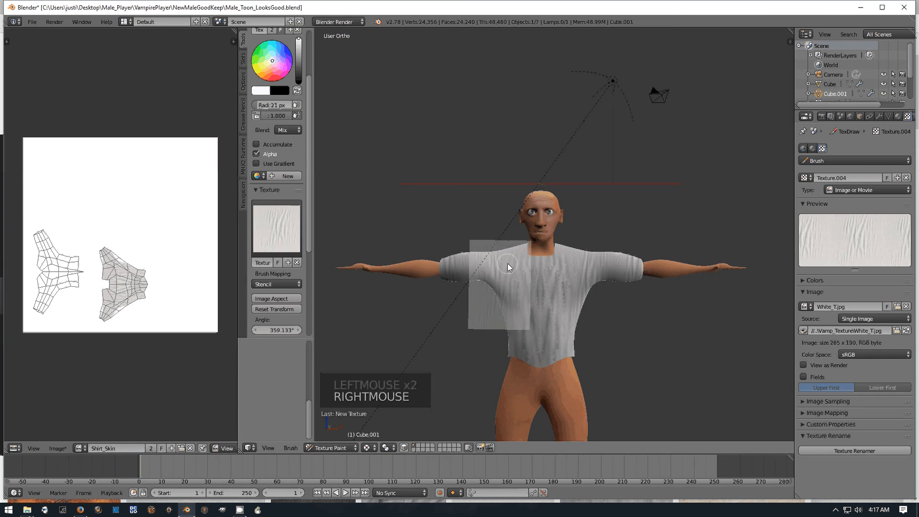
{"action": "left_click_drag", "start_coordinate": [508, 264], "coordinate": [493, 332]}
{"action": "mouse_move", "coordinate": [493, 332]}
{"action": "right_mouse_down"}
{"action": "mouse_move", "coordinate": [575, 408]}
{"action": "mouse_move", "coordinate": [530, 370]}
{"action": "right_mouse_up"}
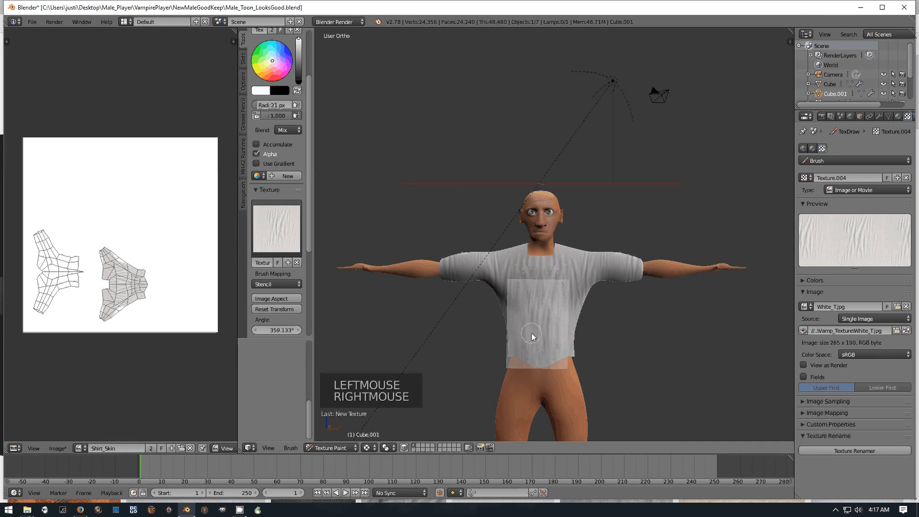
{"action": "scroll", "coordinate": [282, 249], "scroll_direction": "up", "scroll_amount": 4}
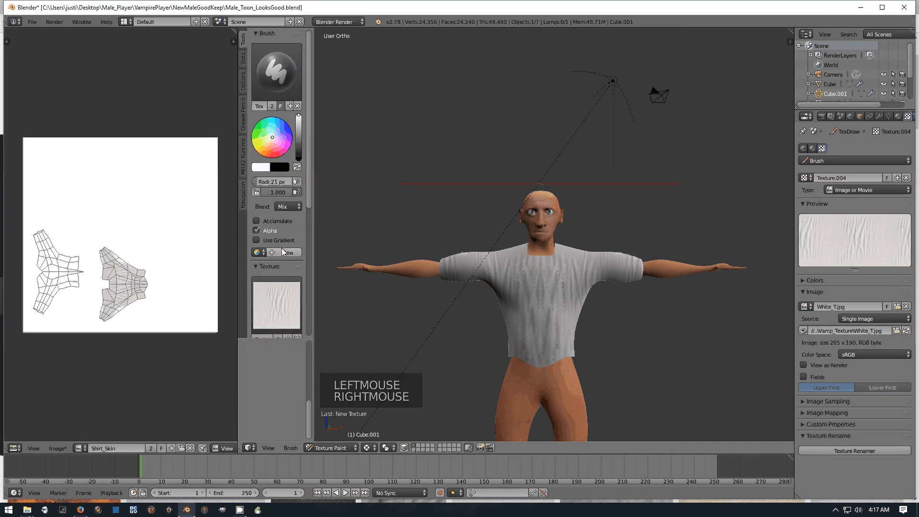
{"action": "scroll", "coordinate": [282, 253], "scroll_direction": "down", "scroll_amount": 3}
{"action": "scroll", "coordinate": [282, 251], "scroll_direction": "down", "scroll_amount": 8}
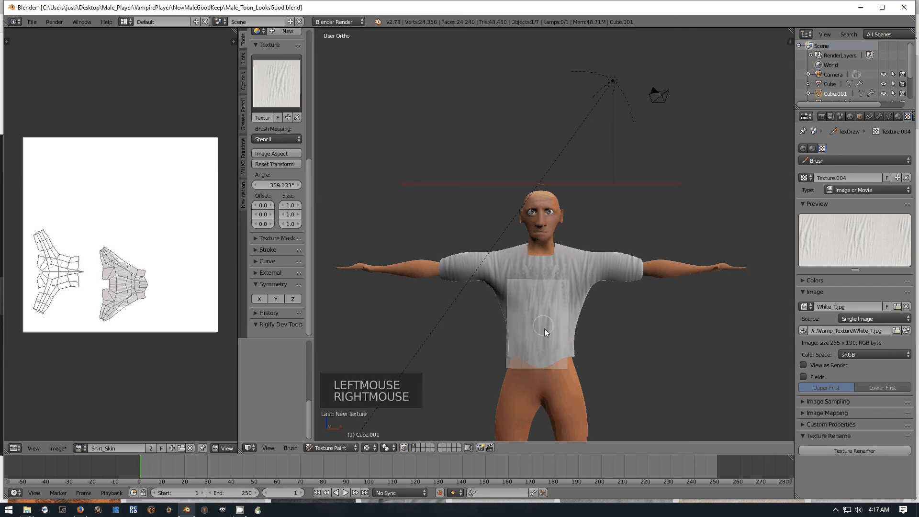
Move the fabric stencil up over the middle of the shirt's front and paint the wrinkles onto the chest and torso.
{"action": "mouse_move", "coordinate": [544, 329]}
{"action": "right_mouse_down"}
{"action": "mouse_move", "coordinate": [565, 310]}
{"action": "mouse_move", "coordinate": [555, 313]}
{"action": "right_mouse_up"}
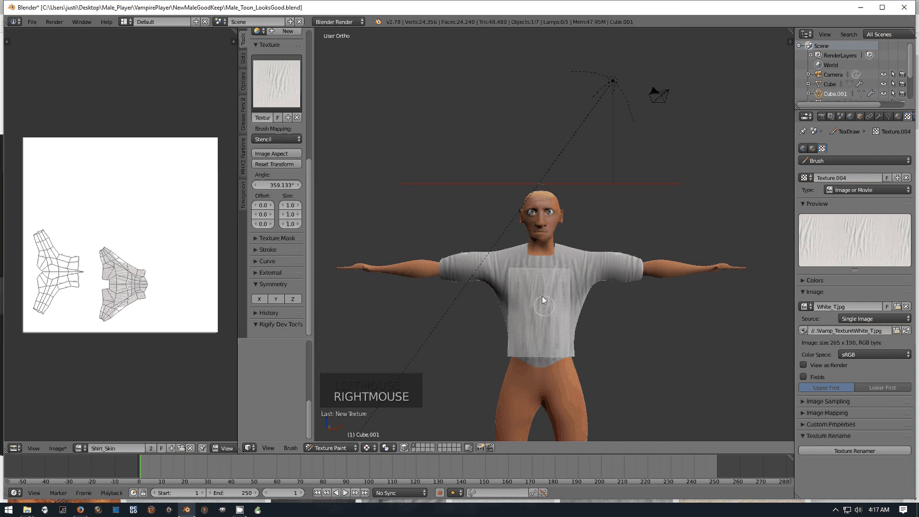
{"action": "left_click", "coordinate": [539, 308]}
{"action": "left_click", "coordinate": [545, 292]}
{"action": "left_click", "coordinate": [550, 274]}
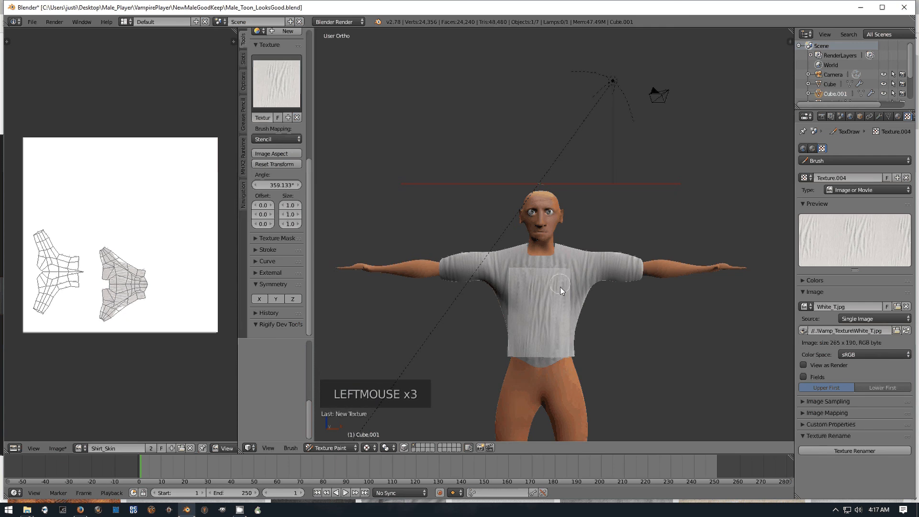
{"action": "left_click", "coordinate": [560, 287]}
Reposition the stencil and paint the fabric wrinkles along the sides of the shirt's front and over the character's right shoulder.
{"action": "right_click_drag", "start_coordinate": [548, 318], "coordinate": [499, 269]}
{"action": "left_click", "coordinate": [580, 320]}
{"action": "left_click", "coordinate": [580, 321]}
{"action": "left_click", "coordinate": [581, 294]}
{"action": "left_click", "coordinate": [487, 314]}
{"action": "left_click", "coordinate": [482, 317]}
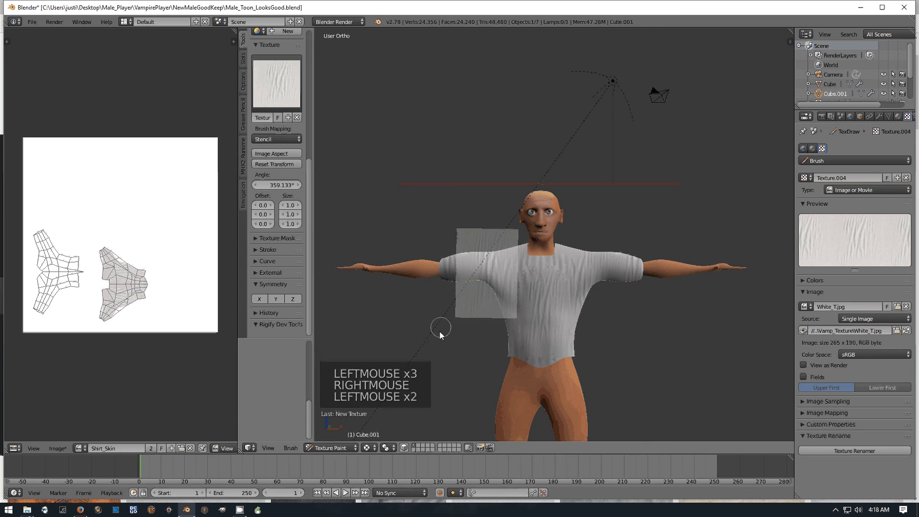
{"action": "left_click", "coordinate": [440, 335]}
Paint the fabric wrinkles over the lower torso and the character's left chest and shoulder, and move the stencil off the shirt.
{"action": "right_click_drag", "start_coordinate": [464, 321], "coordinate": [568, 252]}
{"action": "left_click", "coordinate": [523, 349]}
{"action": "left_click", "coordinate": [546, 298]}
{"action": "left_click", "coordinate": [522, 326]}
{"action": "right_click", "coordinate": [520, 332]}
{"action": "left_click", "coordinate": [573, 252]}
{"action": "left_click", "coordinate": [579, 286]}
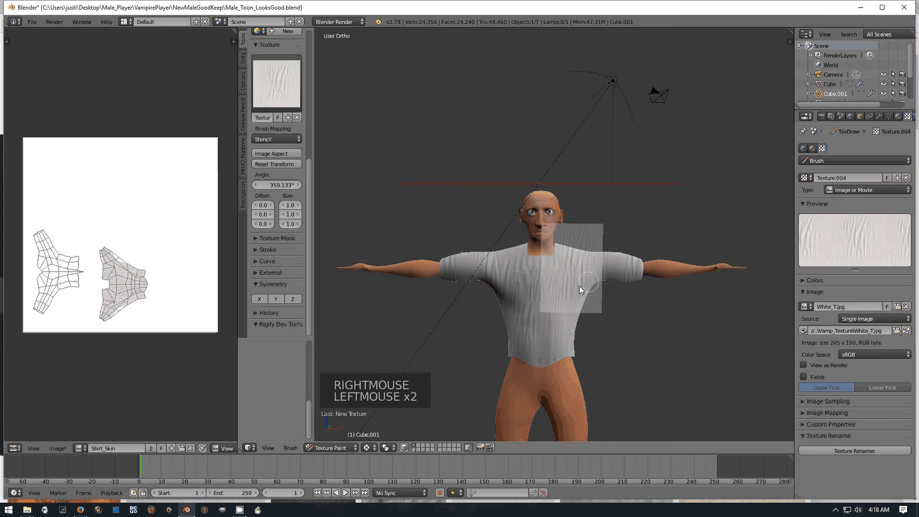
{"action": "right_click_drag", "start_coordinate": [580, 286], "coordinate": [478, 347]}
{"action": "left_click", "coordinate": [510, 246]}
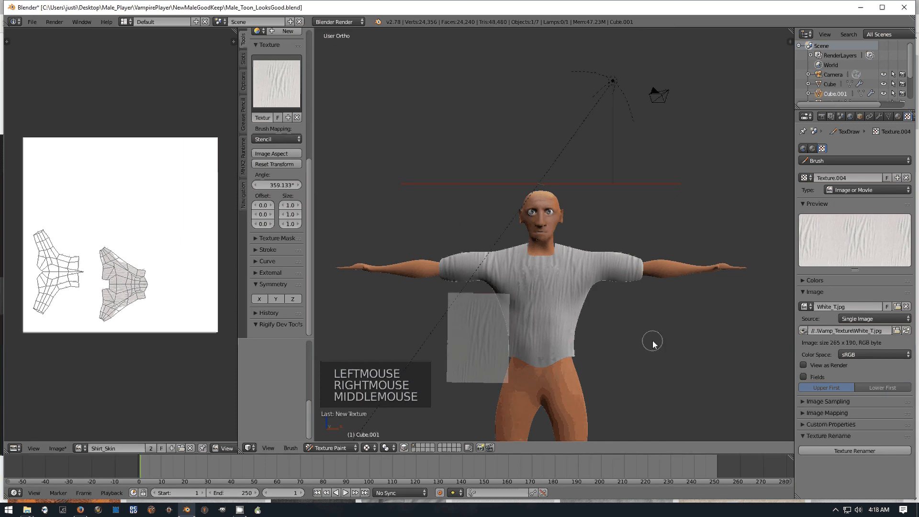
On the back of the shirt, rotate the stencil to about 281° and paint wrinkles across the character's left sleeve and shoulder blade.
{"action": "middle_click_drag", "start_coordinate": [653, 344], "coordinate": [554, 342]}
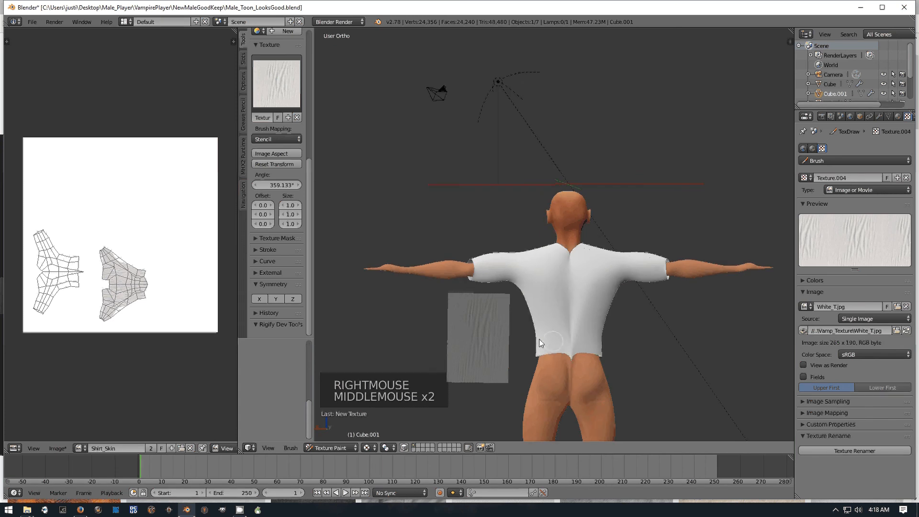
{"action": "right_click_drag", "start_coordinate": [471, 340], "coordinate": [506, 287]}
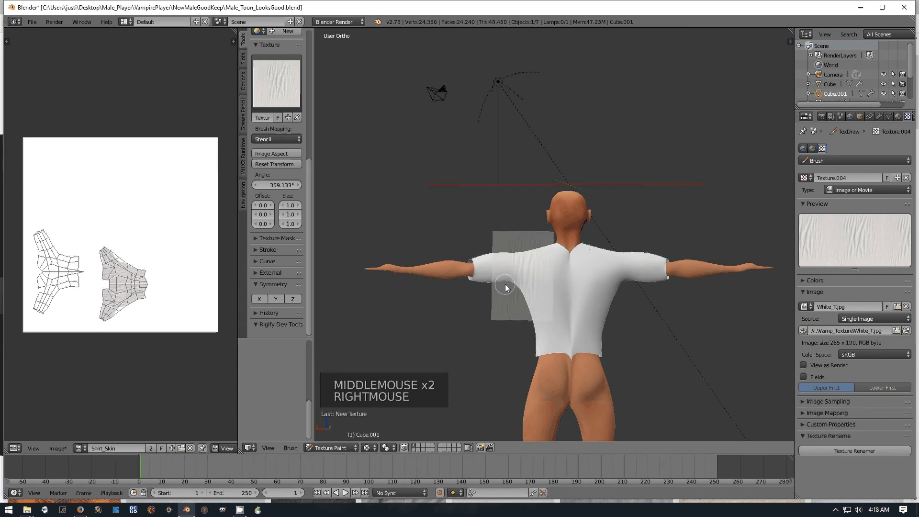
{"action": "right_click_drag", "start_coordinate": [559, 307], "coordinate": [533, 283], "text": "ctrl"}
{"action": "mouse_move", "coordinate": [490, 271]}
{"action": "left_mouse_down"}
{"action": "mouse_move", "coordinate": [533, 264]}
{"action": "mouse_move", "coordinate": [487, 261]}
{"action": "mouse_move", "coordinate": [540, 255]}
{"action": "left_mouse_up"}
{"action": "mouse_move", "coordinate": [482, 261]}
{"action": "left_mouse_down"}
{"action": "mouse_move", "coordinate": [505, 255]}
{"action": "mouse_move", "coordinate": [481, 270]}
{"action": "left_mouse_up"}
{"action": "right_click_drag", "start_coordinate": [483, 271], "coordinate": [511, 271]}
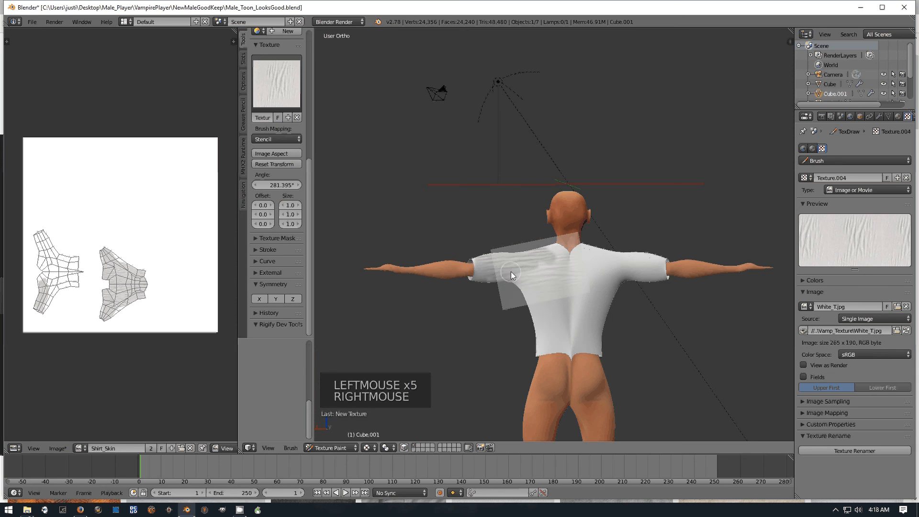
{"action": "mouse_move", "coordinate": [510, 271]}
{"action": "left_mouse_down"}
{"action": "mouse_move", "coordinate": [530, 266]}
{"action": "mouse_move", "coordinate": [572, 279]}
{"action": "mouse_move", "coordinate": [560, 291]}
{"action": "left_mouse_up"}
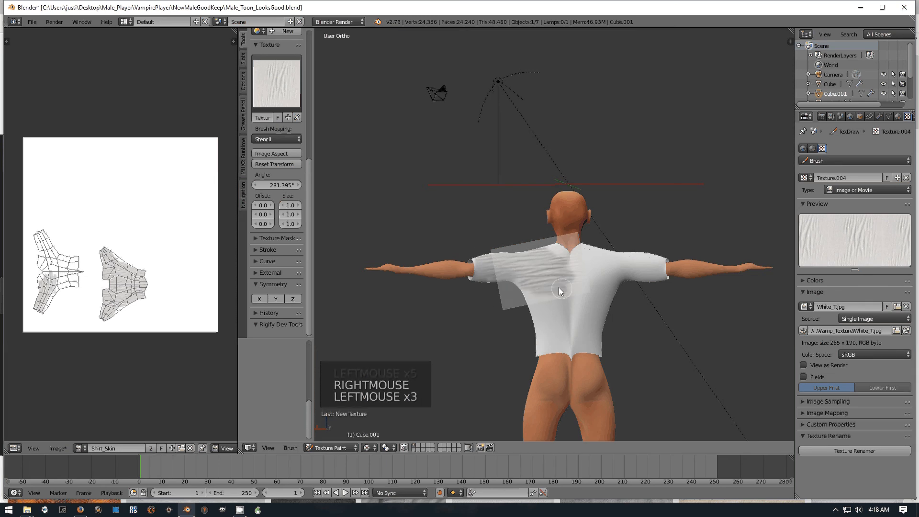
Rotate the stencil to about 264° and paint wrinkles over the back of the character's right sleeve and upper back.
{"action": "mouse_move", "coordinate": [533, 281]}
{"action": "right_mouse_down"}
{"action": "mouse_move", "coordinate": [627, 279]}
{"action": "mouse_move", "coordinate": [611, 268]}
{"action": "mouse_move", "coordinate": [644, 286]}
{"action": "mouse_move", "coordinate": [659, 263]}
{"action": "right_mouse_up"}
{"action": "left_click_drag", "start_coordinate": [664, 261], "coordinate": [618, 275]}
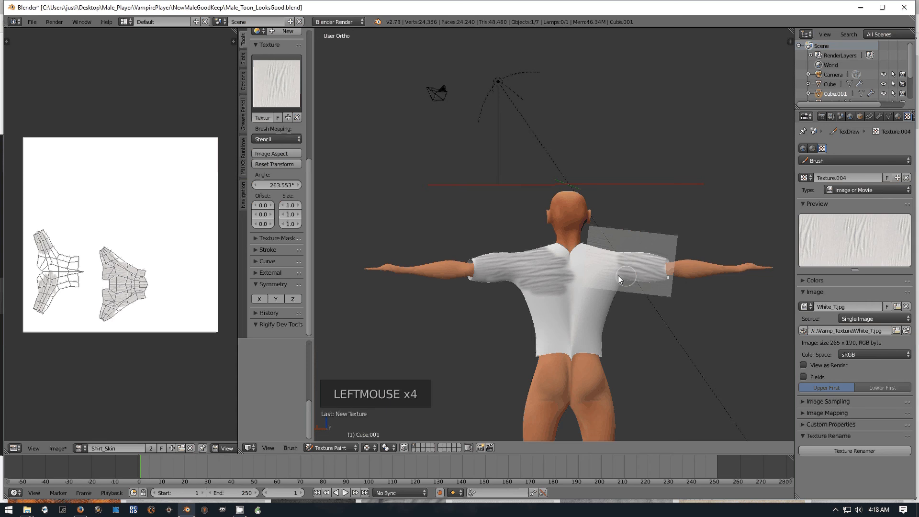
{"action": "mouse_move", "coordinate": [619, 275]}
{"action": "right_mouse_down"}
{"action": "mouse_move", "coordinate": [580, 283]}
{"action": "mouse_move", "coordinate": [585, 271]}
{"action": "right_mouse_up"}
{"action": "mouse_move", "coordinate": [584, 271]}
{"action": "left_mouse_down"}
{"action": "mouse_move", "coordinate": [622, 282]}
{"action": "mouse_move", "coordinate": [620, 260]}
{"action": "left_mouse_up"}
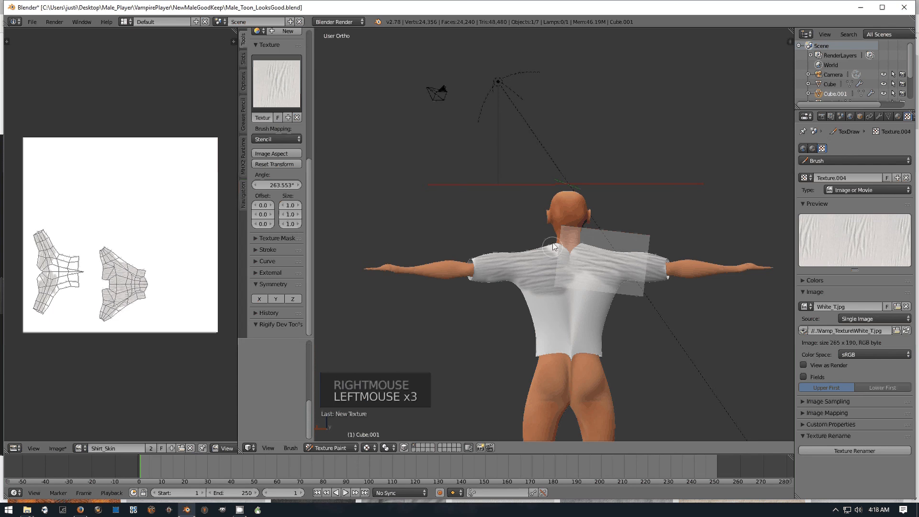
Move the stencil to the lower back, rotate it to about 179°, and paint the wrinkles down the back's right half.
{"action": "right_click_drag", "start_coordinate": [567, 255], "coordinate": [556, 335]}
{"action": "left_click", "coordinate": [561, 260]}
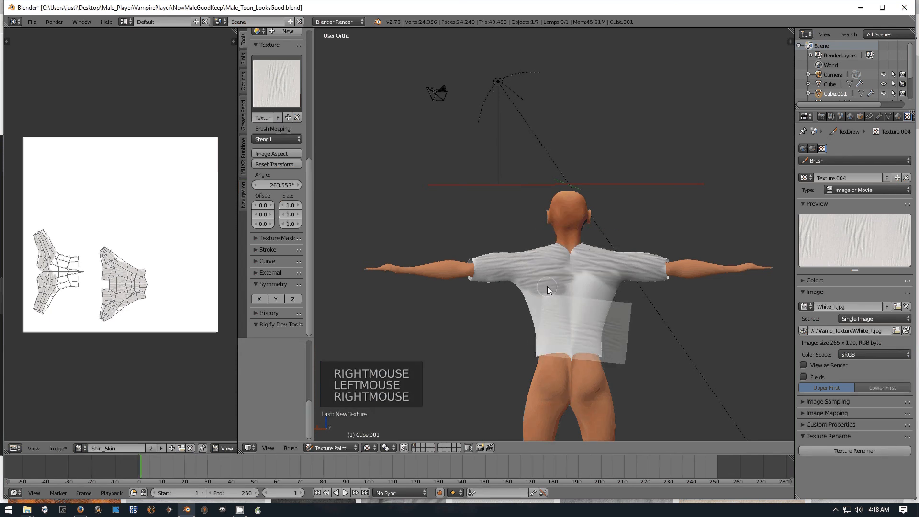
{"action": "mouse_move", "coordinate": [547, 286]}
{"action": "right_mouse_down", "text": "ctrl"}
{"action": "mouse_move", "coordinate": [538, 294]}
{"action": "mouse_move", "coordinate": [585, 314]}
{"action": "mouse_move", "coordinate": [600, 300]}
{"action": "mouse_move", "coordinate": [586, 282]}
{"action": "right_mouse_up", "text": "ctrl"}
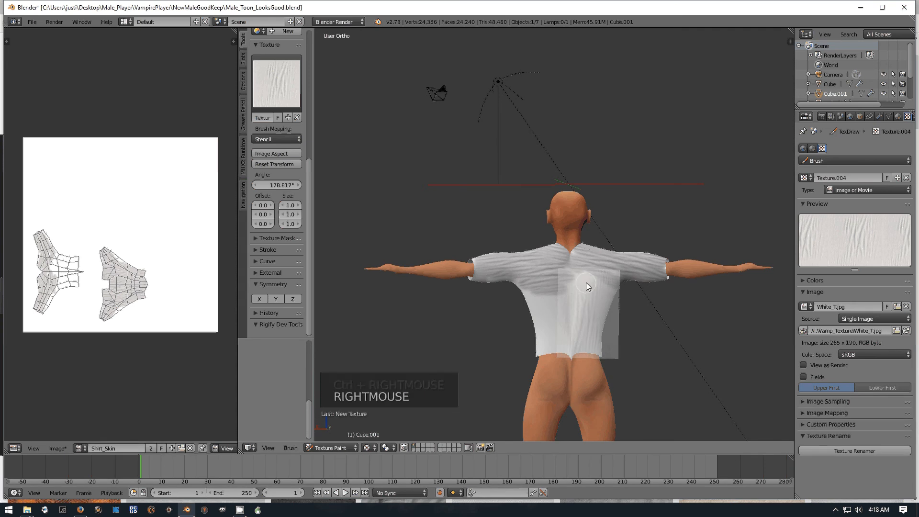
{"action": "left_click_drag", "start_coordinate": [586, 283], "coordinate": [588, 324]}
{"action": "mouse_move", "coordinate": [597, 285]}
{"action": "left_mouse_down"}
{"action": "mouse_move", "coordinate": [599, 349]}
{"action": "mouse_move", "coordinate": [573, 327]}
{"action": "left_mouse_up"}
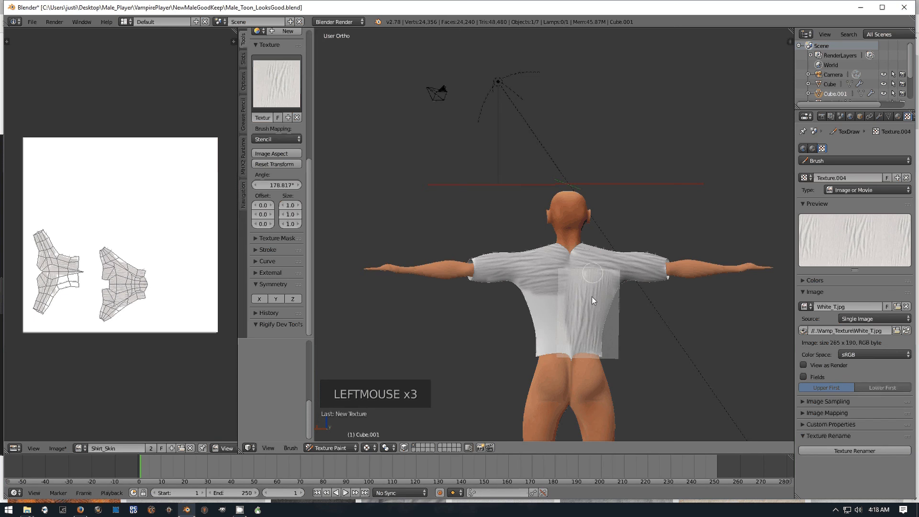
Rotate the stencil to about 201°, paint the wrinkles onto the back's left half, and move the stencil off the shirt.
{"action": "right_click_drag", "start_coordinate": [583, 329], "coordinate": [556, 312]}
{"action": "left_click", "coordinate": [557, 312]}
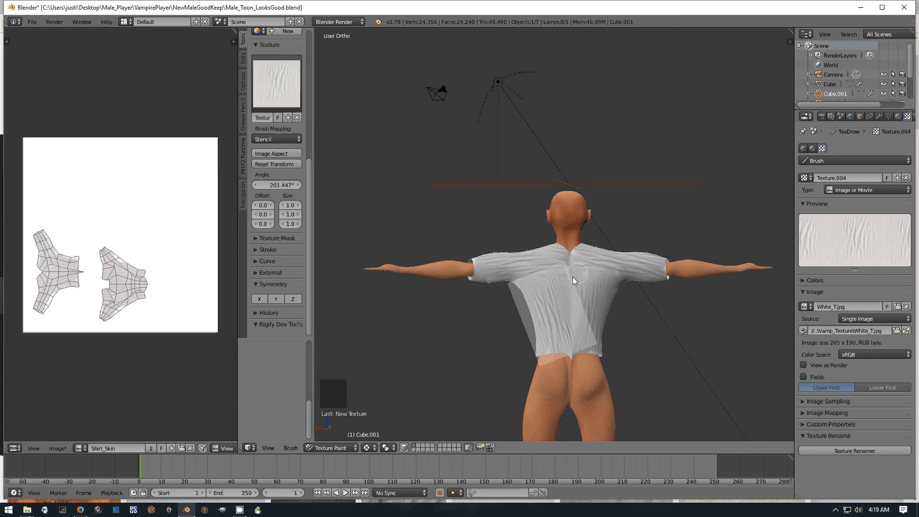
{"action": "right_click_drag", "start_coordinate": [573, 276], "coordinate": [502, 320]}
Place the stencil over the shirt's flank on the character's left side, paint the wrinkles there, and move the stencil away.
{"action": "middle_click_drag", "start_coordinate": [501, 320], "coordinate": [535, 328]}
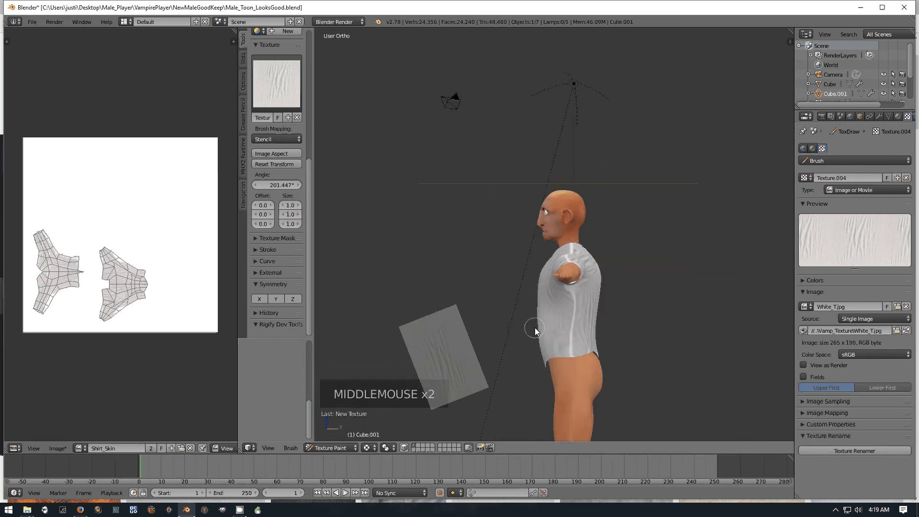
{"action": "right_click_drag", "start_coordinate": [455, 342], "coordinate": [572, 298]}
{"action": "left_click", "coordinate": [571, 294]}
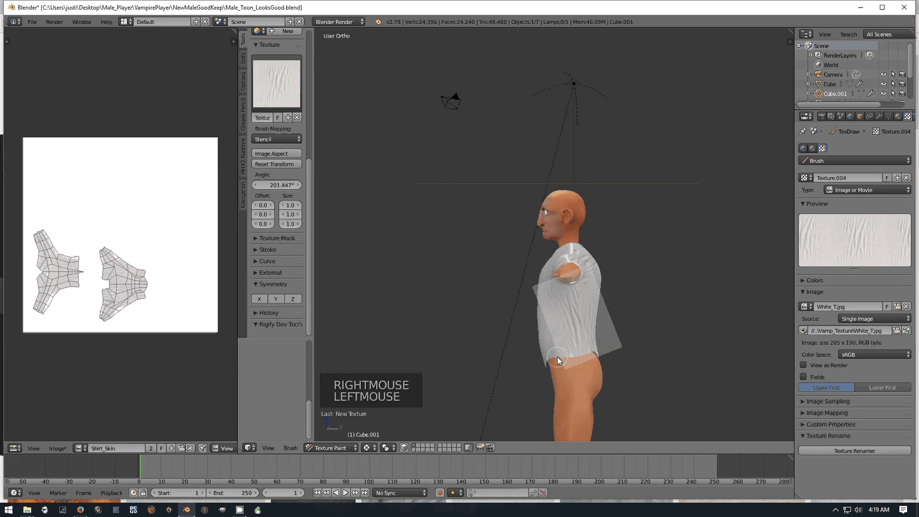
{"action": "mouse_move", "coordinate": [557, 358]}
{"action": "right_mouse_down"}
{"action": "mouse_move", "coordinate": [538, 313]}
{"action": "mouse_move", "coordinate": [454, 285]}
{"action": "right_mouse_up"}
Place the stencil over the shirt's flank on the character's right side and paint the fabric wrinkles onto it.
{"action": "middle_click_drag", "start_coordinate": [454, 285], "coordinate": [683, 332]}
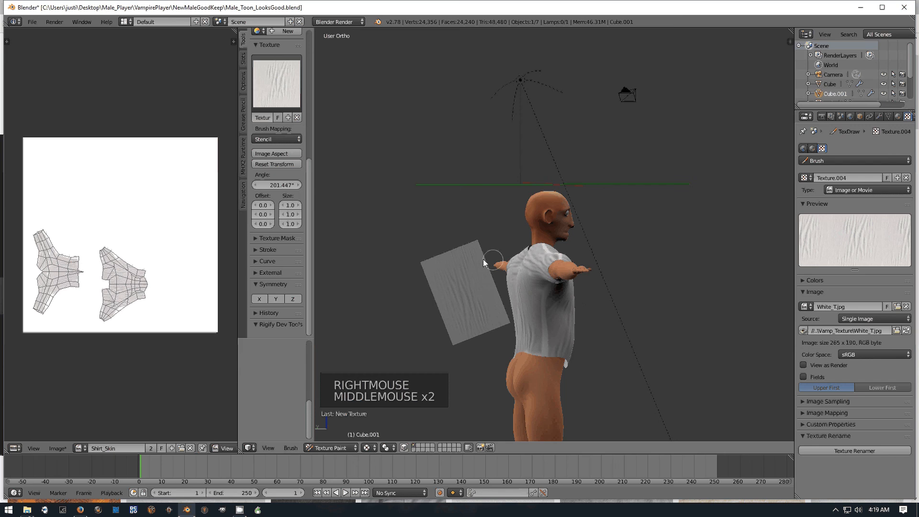
{"action": "right_click_drag", "start_coordinate": [484, 259], "coordinate": [541, 335]}
{"action": "left_click", "coordinate": [541, 345]}
{"action": "left_click", "coordinate": [541, 345]}
{"action": "left_click", "coordinate": [542, 346]}
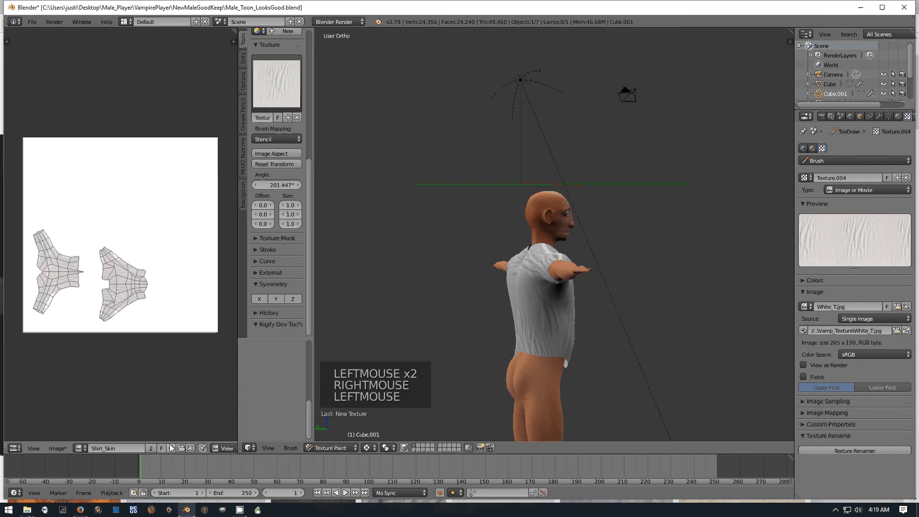
Switch the image editor to Paint mode, place the stencil over the shirt's front UV island, and paint the fabric onto it.
{"action": "scroll", "coordinate": [168, 444], "scroll_direction": "down", "scroll_amount": 3}
{"action": "scroll", "coordinate": [170, 447], "scroll_direction": "down", "scroll_amount": 2}
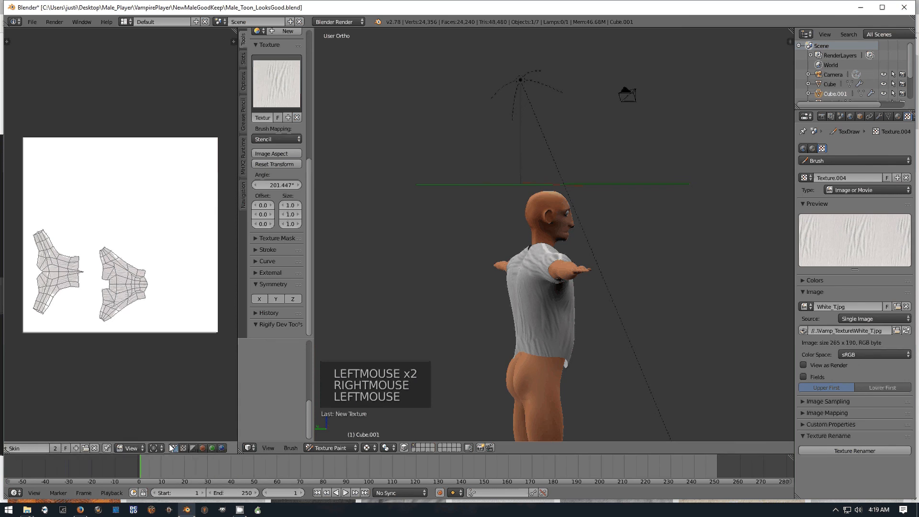
{"action": "left_click", "coordinate": [128, 448]}
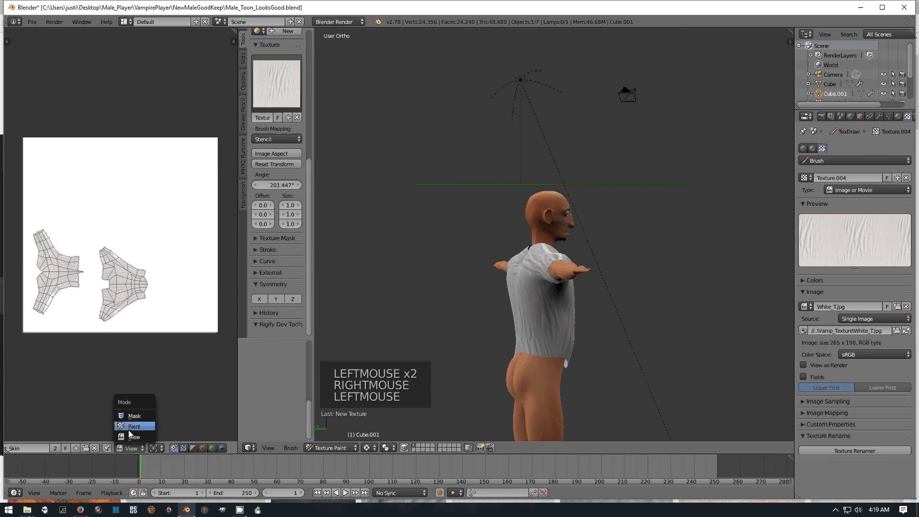
{"action": "left_click", "coordinate": [128, 427]}
{"action": "mouse_move", "coordinate": [226, 354]}
{"action": "right_mouse_down"}
{"action": "mouse_move", "coordinate": [139, 309]}
{"action": "mouse_move", "coordinate": [138, 319]}
{"action": "right_mouse_up"}
{"action": "scroll", "coordinate": [141, 322], "scroll_direction": "up", "scroll_amount": 1}
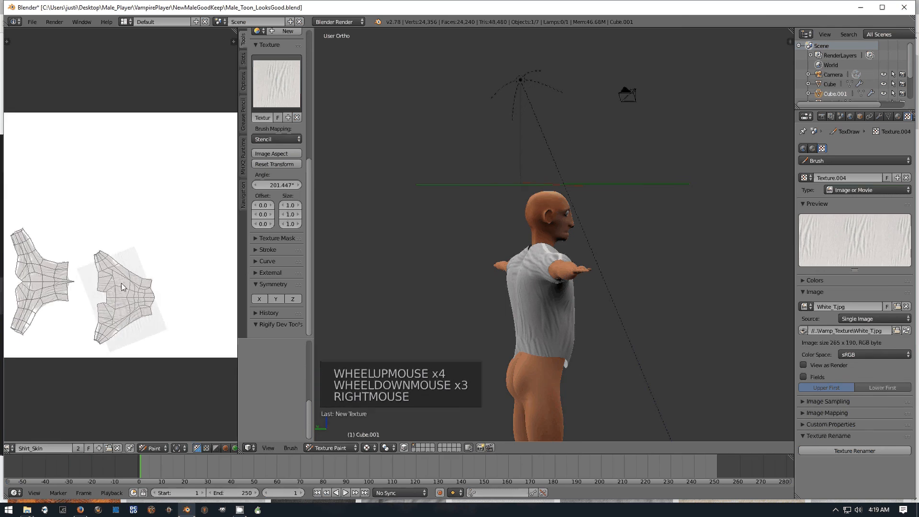
{"action": "left_click_drag", "start_coordinate": [122, 283], "coordinate": [127, 329]}
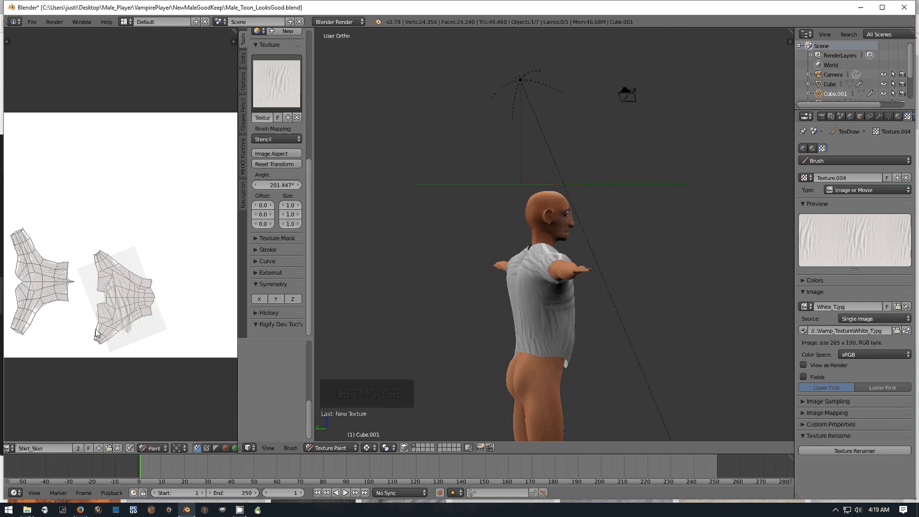
Shift the stencil around the front UV island and paint the fabric past its edges, covering the sleeve ends and the hem.
{"action": "right_click_drag", "start_coordinate": [116, 320], "coordinate": [97, 325]}
{"action": "mouse_move", "coordinate": [97, 323]}
{"action": "left_mouse_down"}
{"action": "mouse_move", "coordinate": [99, 342]}
{"action": "mouse_move", "coordinate": [98, 333]}
{"action": "left_mouse_up"}
{"action": "right_click_drag", "start_coordinate": [107, 327], "coordinate": [134, 298]}
{"action": "mouse_move", "coordinate": [131, 281]}
{"action": "left_mouse_down"}
{"action": "mouse_move", "coordinate": [141, 322]}
{"action": "mouse_move", "coordinate": [160, 305]}
{"action": "mouse_move", "coordinate": [144, 290]}
{"action": "mouse_move", "coordinate": [153, 292]}
{"action": "left_mouse_up"}
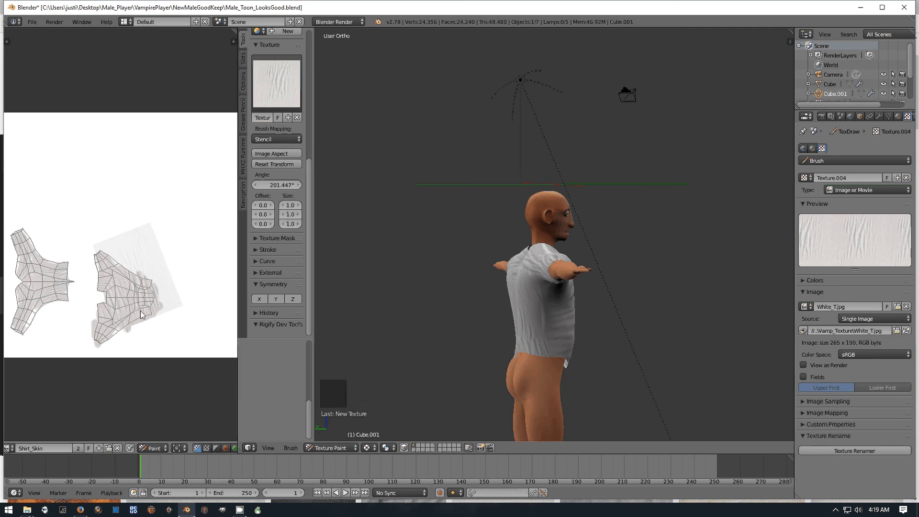
{"action": "right_click_drag", "start_coordinate": [141, 312], "coordinate": [127, 302]}
{"action": "left_click_drag", "start_coordinate": [109, 262], "coordinate": [117, 266]}
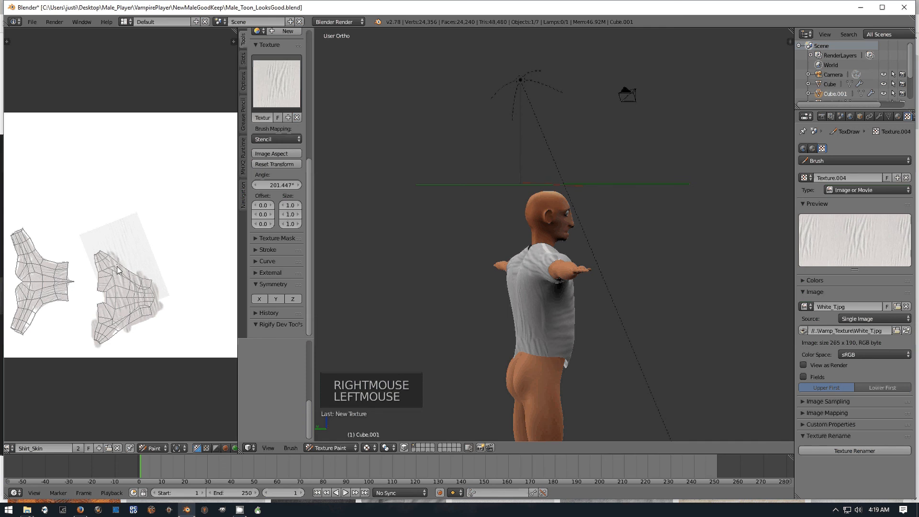
{"action": "left_click", "coordinate": [110, 295]}
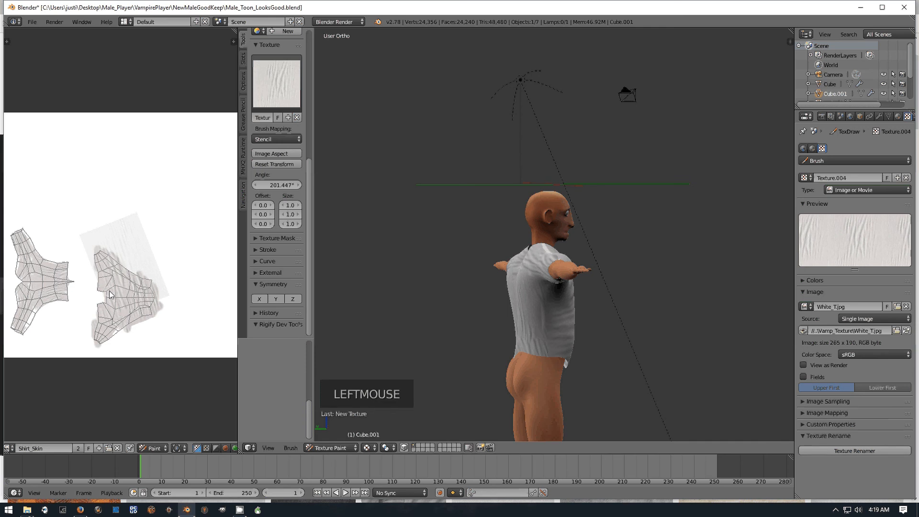
{"action": "right_click_drag", "start_coordinate": [115, 283], "coordinate": [123, 302]}
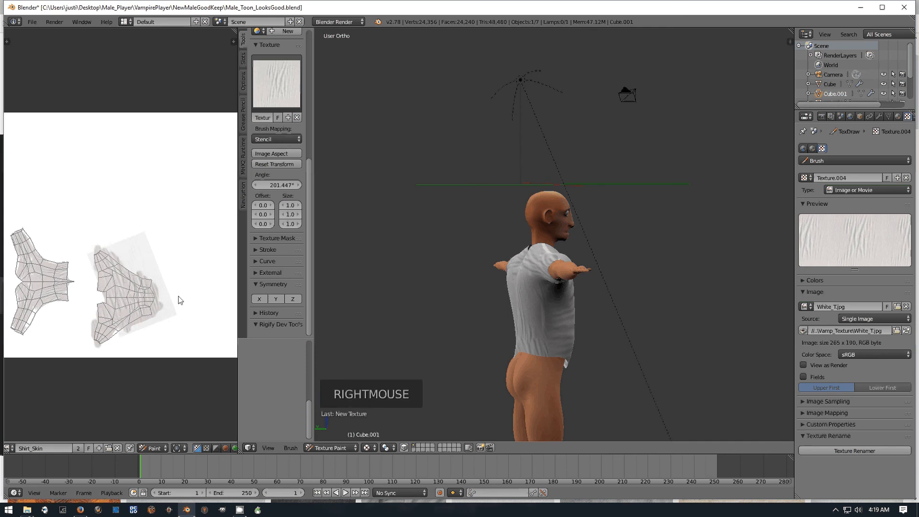
Move the stencil to the shirt's back UV island in the image editor and paint the fabric over its sleeves and hem edges.
{"action": "middle_click_drag", "start_coordinate": [534, 321], "coordinate": [499, 345]}
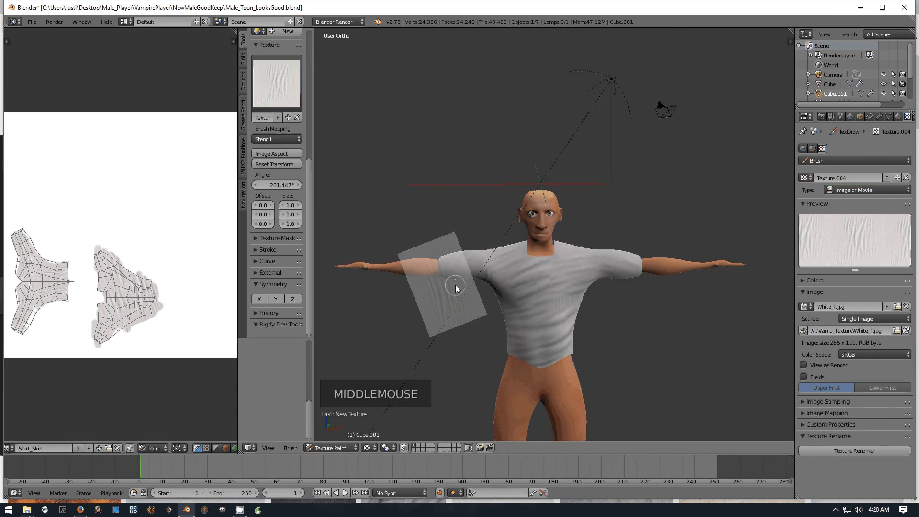
{"action": "right_click_drag", "start_coordinate": [455, 287], "coordinate": [123, 305]}
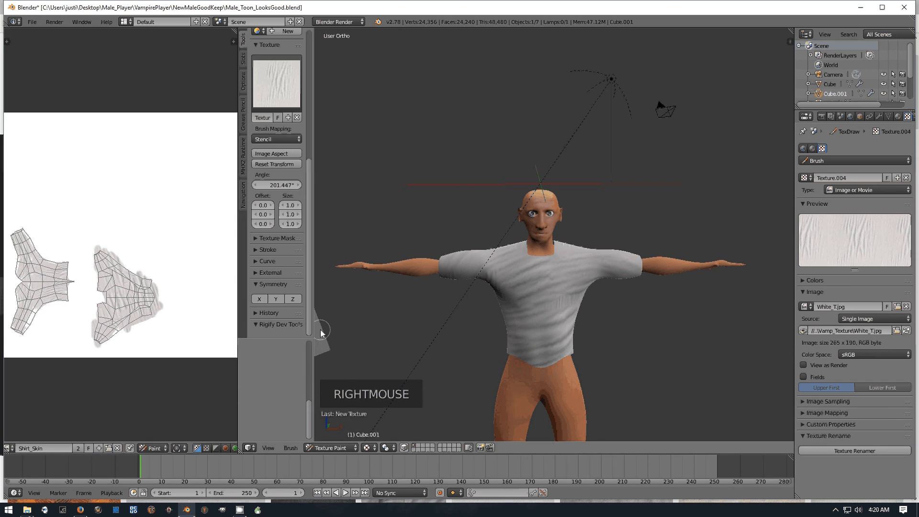
{"action": "right_click_drag", "start_coordinate": [321, 331], "coordinate": [513, 312]}
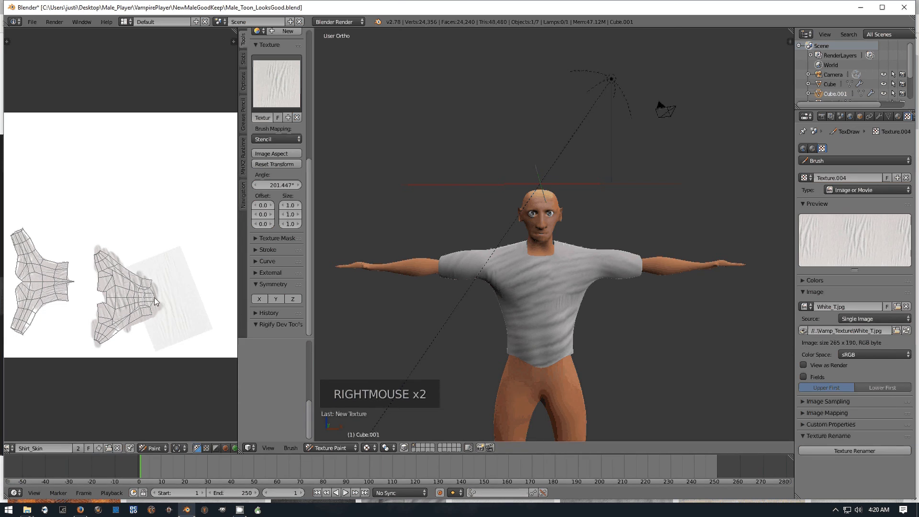
{"action": "mouse_move", "coordinate": [155, 297]}
{"action": "right_mouse_down"}
{"action": "mouse_move", "coordinate": [48, 294]}
{"action": "mouse_move", "coordinate": [27, 307]}
{"action": "right_mouse_up"}
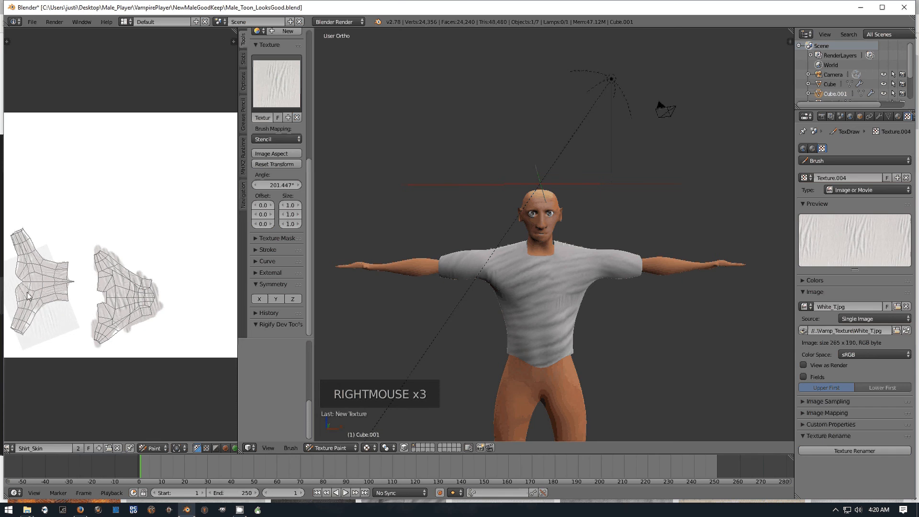
{"action": "left_click", "coordinate": [26, 309]}
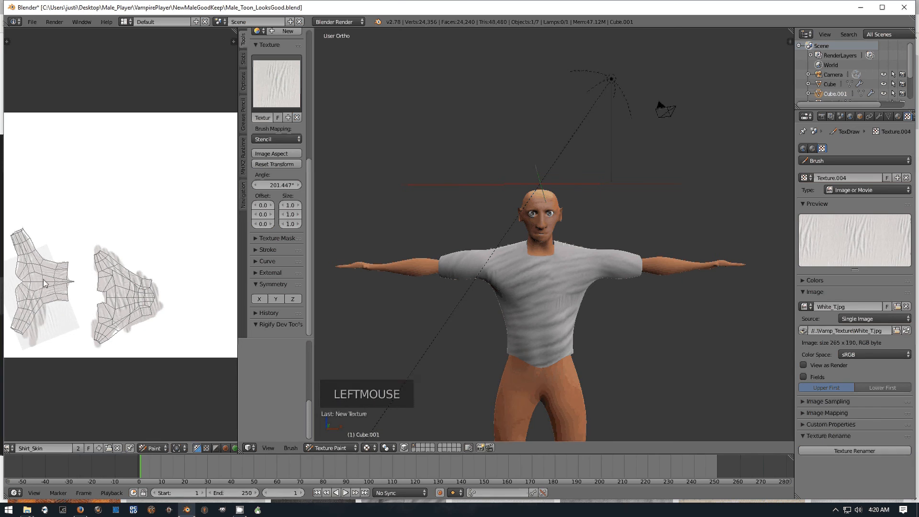
{"action": "right_click_drag", "start_coordinate": [33, 307], "coordinate": [41, 249]}
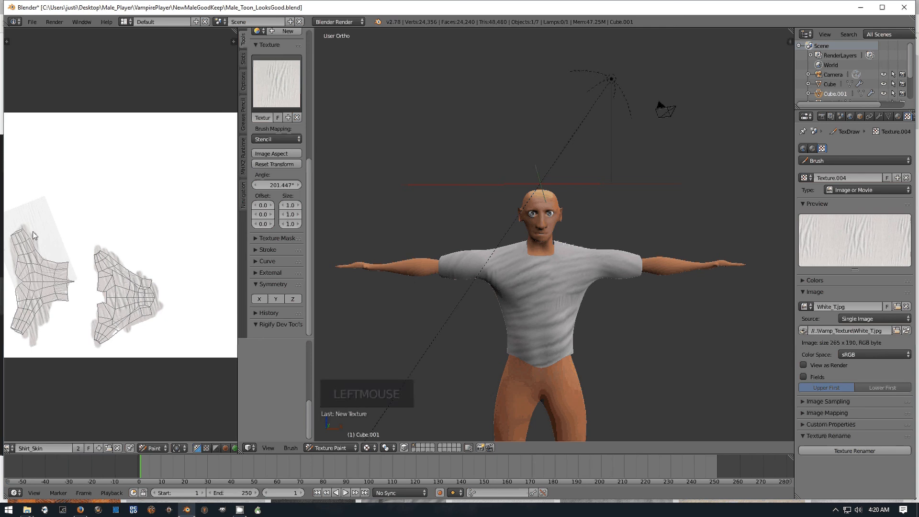
{"action": "right_click_drag", "start_coordinate": [34, 253], "coordinate": [54, 309]}
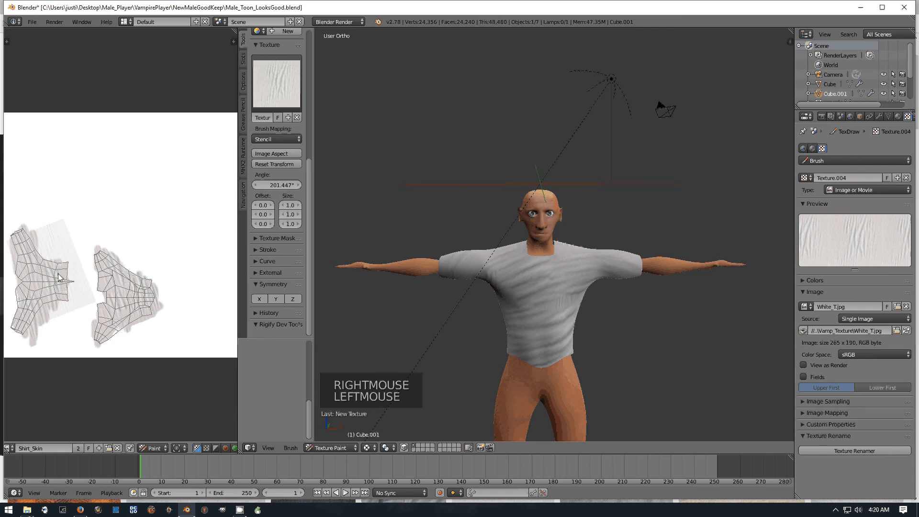
{"action": "left_click_drag", "start_coordinate": [58, 273], "coordinate": [70, 254]}
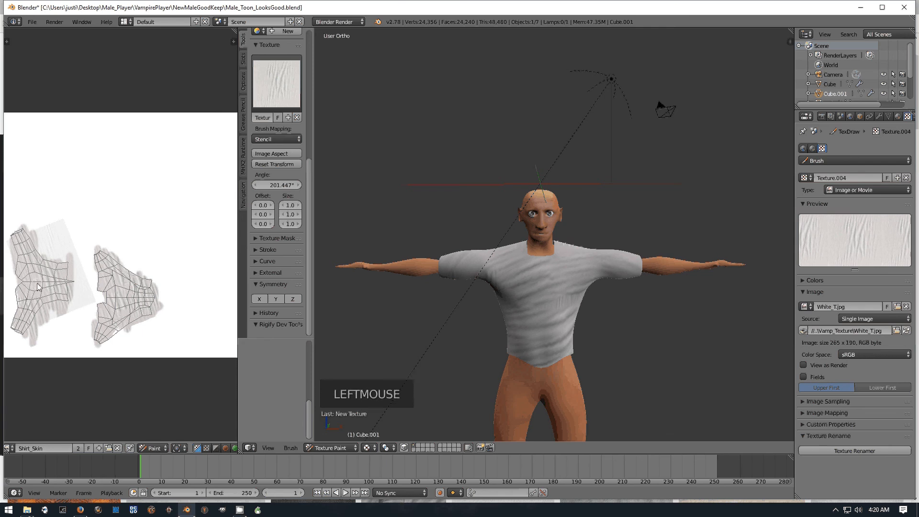
Move the stencil onto the other shirt UV island in the image editor and paint the fabric over its neckline and sleeve edge.
{"action": "mouse_move", "coordinate": [35, 266]}
{"action": "right_mouse_down"}
{"action": "mouse_move", "coordinate": [110, 305]}
{"action": "mouse_move", "coordinate": [119, 320]}
{"action": "mouse_move", "coordinate": [109, 274]}
{"action": "right_mouse_up"}
{"action": "left_click", "coordinate": [108, 274]}
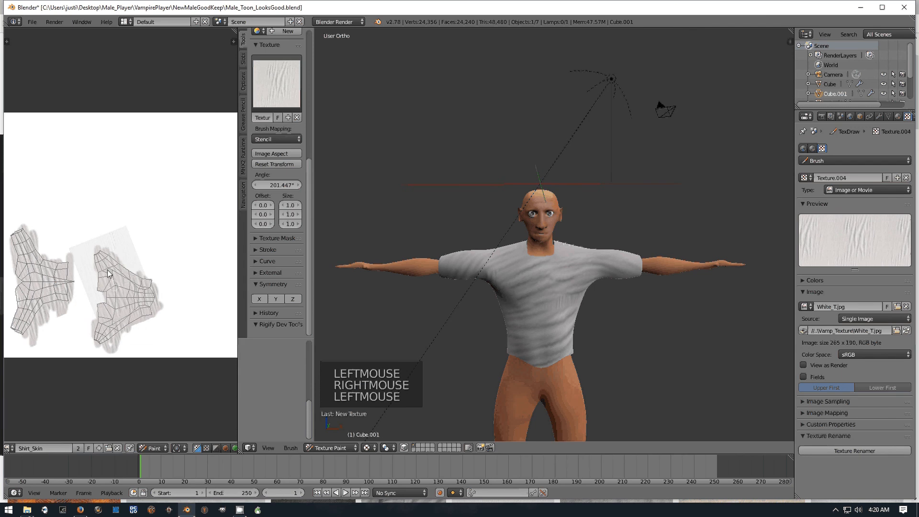
{"action": "left_click", "coordinate": [108, 329]}
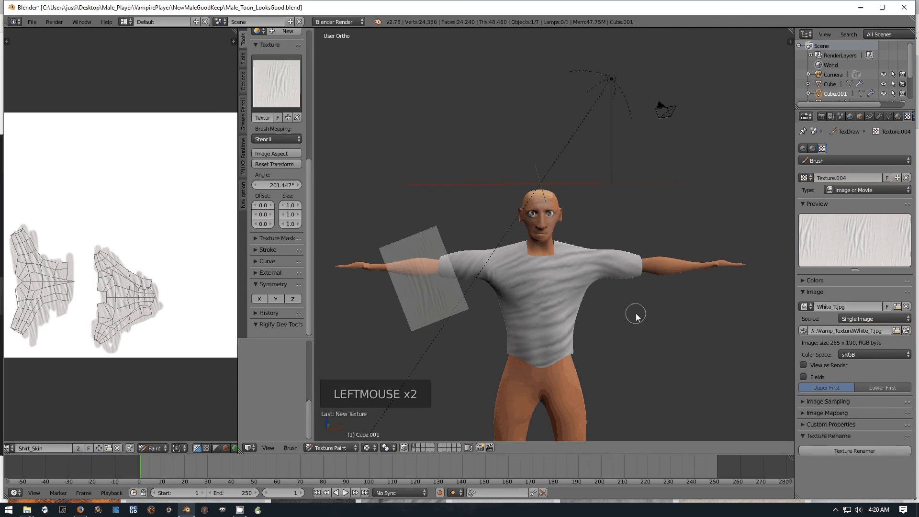
Place the stencil over the middle of the shirt's front in the 3D view, rotate it upright to about 180°, and paint vertical wrinkles.
{"action": "middle_click_drag", "start_coordinate": [637, 317], "coordinate": [434, 280]}
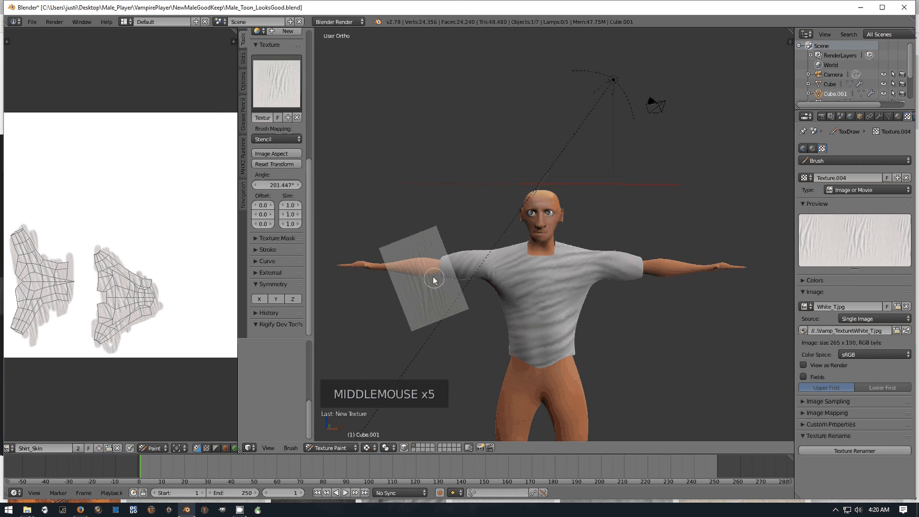
{"action": "mouse_move", "coordinate": [434, 280]}
{"action": "right_mouse_down"}
{"action": "mouse_move", "coordinate": [572, 311]}
{"action": "mouse_move", "coordinate": [560, 306]}
{"action": "right_mouse_up"}
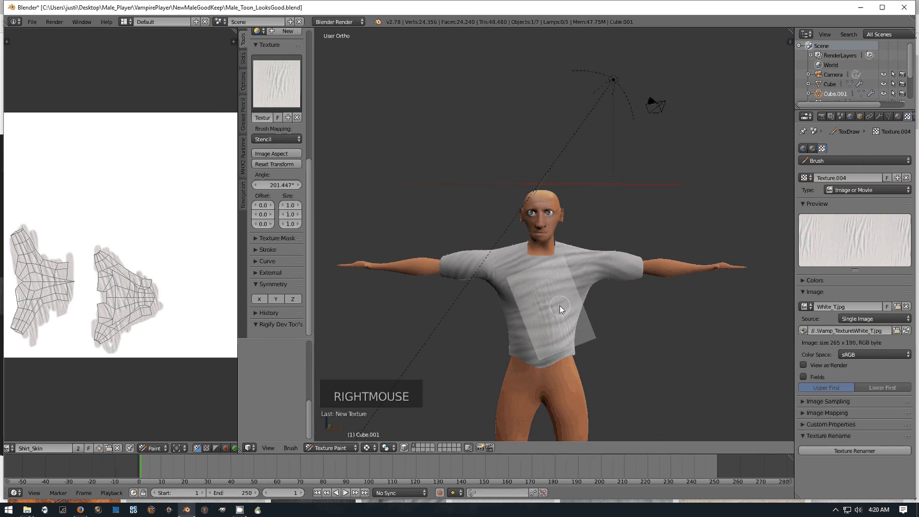
{"action": "mouse_move", "coordinate": [589, 333]}
{"action": "right_mouse_down", "text": "ctrl"}
{"action": "mouse_move", "coordinate": [599, 335]}
{"action": "mouse_move", "coordinate": [574, 343]}
{"action": "mouse_move", "coordinate": [574, 335]}
{"action": "right_mouse_up", "text": "ctrl"}
{"action": "mouse_move", "coordinate": [553, 284]}
{"action": "left_mouse_down"}
{"action": "mouse_move", "coordinate": [542, 326]}
{"action": "mouse_move", "coordinate": [534, 267]}
{"action": "mouse_move", "coordinate": [535, 330]}
{"action": "mouse_move", "coordinate": [556, 256]}
{"action": "mouse_move", "coordinate": [554, 275]}
{"action": "left_mouse_up"}
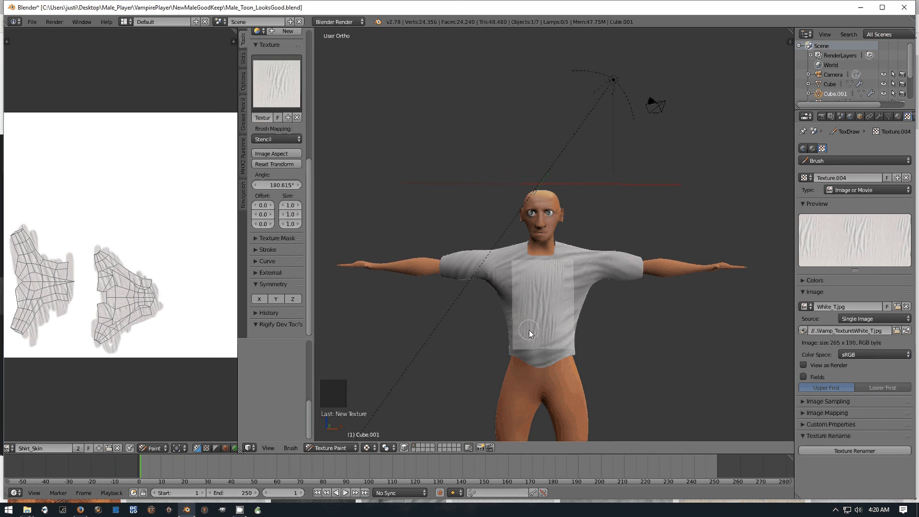
Move the stencil off the character and examine the painted wrinkles on the shirt from different angles and distances.
{"action": "right_click_drag", "start_coordinate": [530, 334], "coordinate": [608, 335]}
{"action": "middle_click_drag", "start_coordinate": [608, 334], "coordinate": [513, 303]}
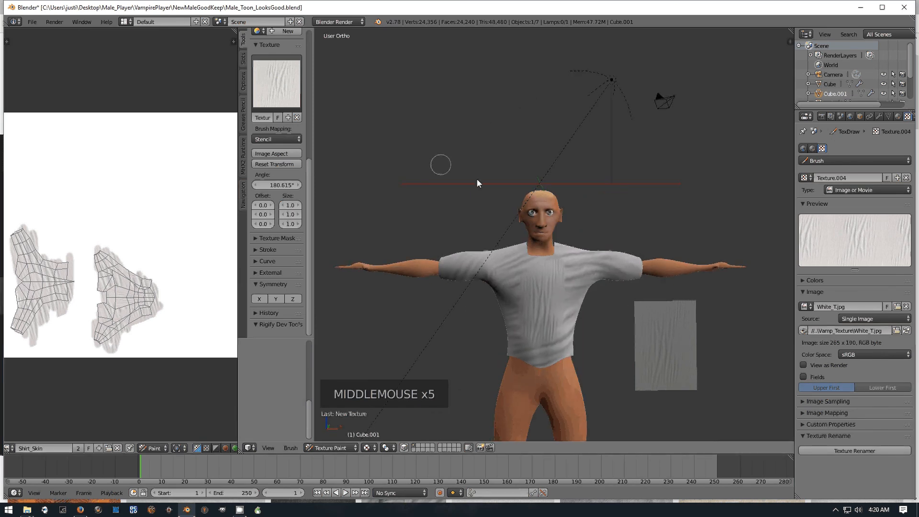
{"action": "scroll", "coordinate": [553, 300], "scroll_direction": "down", "scroll_amount": 3}
{"action": "scroll", "coordinate": [558, 310], "scroll_direction": "up", "scroll_amount": 2}
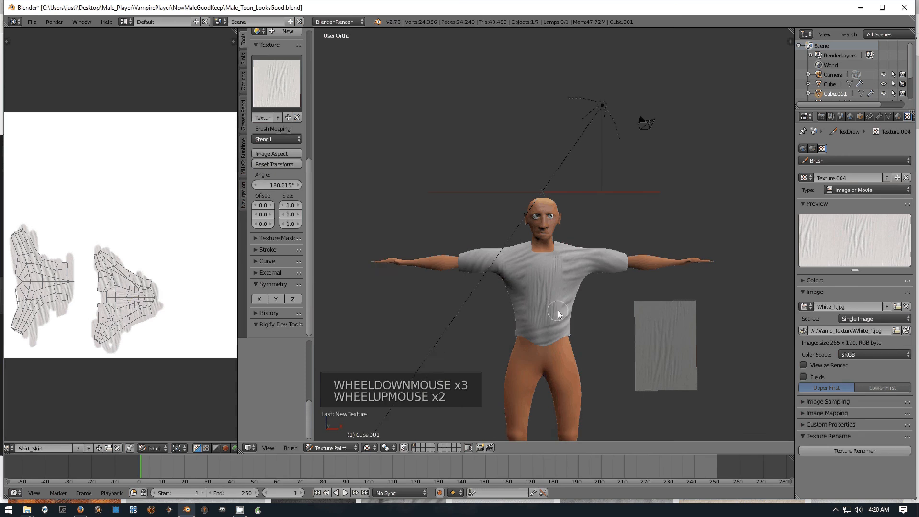
{"action": "scroll", "coordinate": [558, 311], "scroll_direction": "up", "scroll_amount": 2}
{"action": "scroll", "coordinate": [559, 310], "scroll_direction": "down", "scroll_amount": 2}
{"action": "scroll", "coordinate": [560, 310], "scroll_direction": "up", "scroll_amount": 4}
{"action": "scroll", "coordinate": [560, 310], "scroll_direction": "down", "scroll_amount": 3}
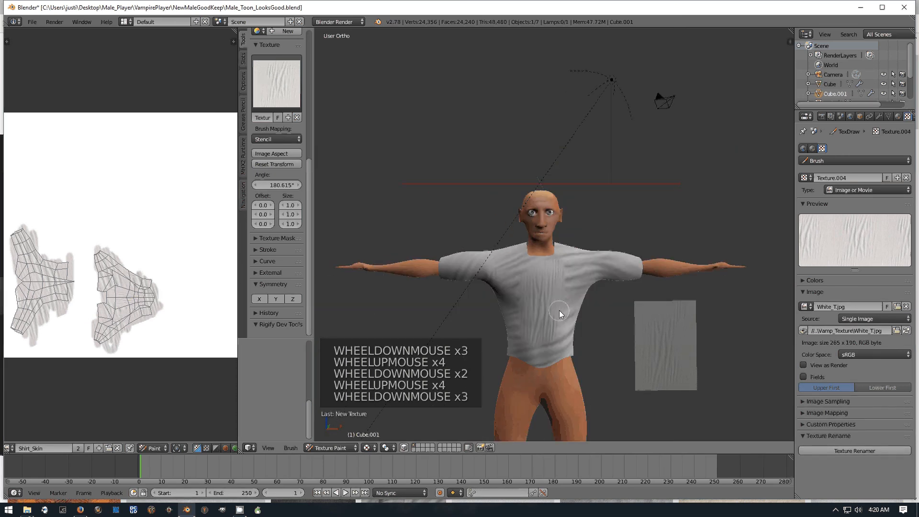
{"action": "scroll", "coordinate": [560, 311], "scroll_direction": "up", "scroll_amount": 1}
Place the upright stencil over each side of the shirt's chest in turn and paint vertical wrinkles there.
{"action": "right_click_drag", "start_coordinate": [668, 355], "coordinate": [562, 307]}
{"action": "left_click_drag", "start_coordinate": [561, 307], "coordinate": [576, 297]}
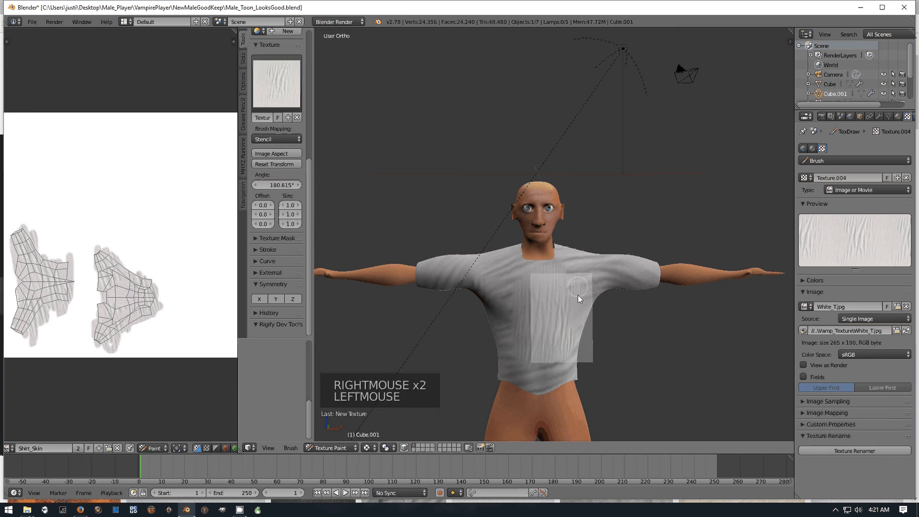
{"action": "mouse_move", "coordinate": [573, 341]}
{"action": "right_mouse_down"}
{"action": "mouse_move", "coordinate": [503, 312]}
{"action": "mouse_move", "coordinate": [519, 314]}
{"action": "right_mouse_up"}
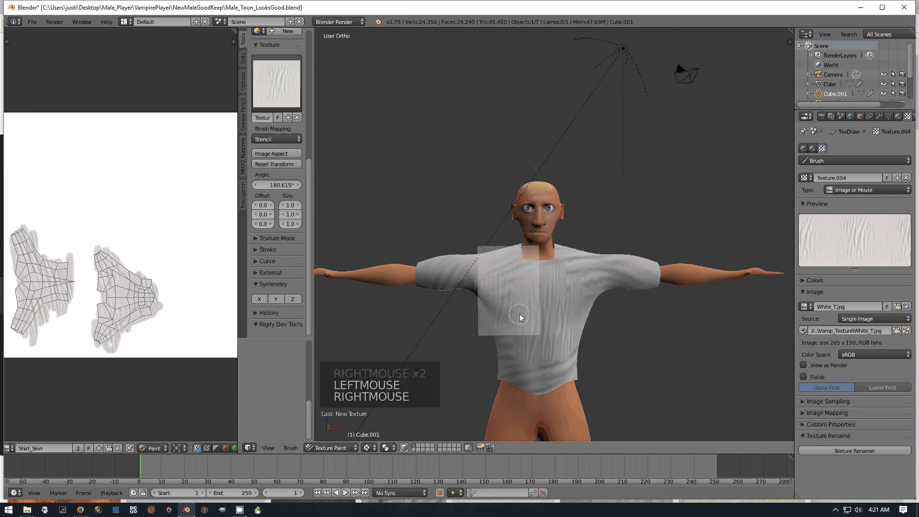
{"action": "left_click", "coordinate": [511, 330]}
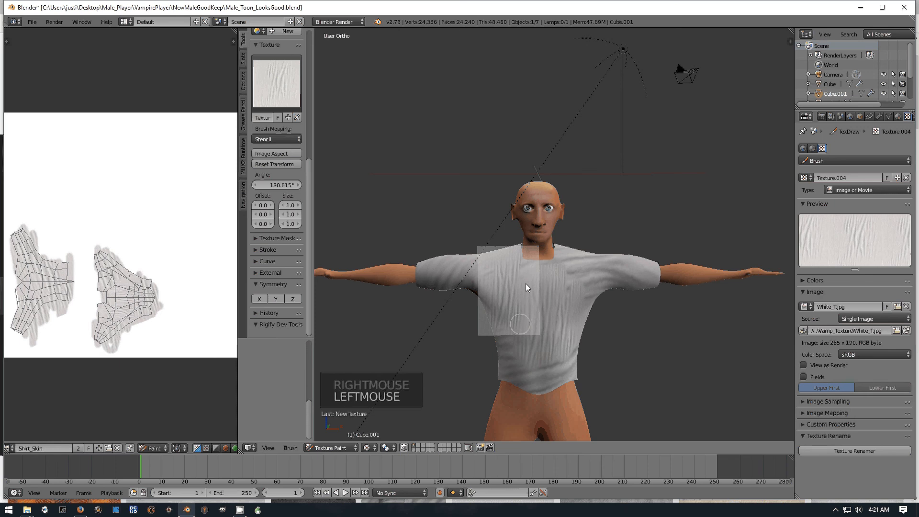
{"action": "left_click", "coordinate": [507, 308]}
Shift the stencil over the middle and lower front of the shirt and paint more vertical wrinkles down to the belly.
{"action": "mouse_move", "coordinate": [508, 308]}
{"action": "right_mouse_down"}
{"action": "mouse_move", "coordinate": [608, 294]}
{"action": "mouse_move", "coordinate": [531, 316]}
{"action": "mouse_move", "coordinate": [530, 300]}
{"action": "right_mouse_up"}
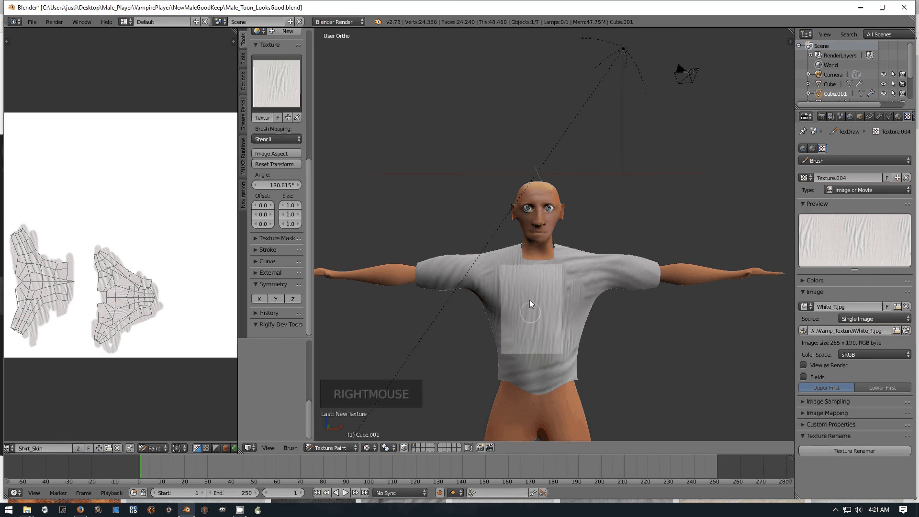
{"action": "mouse_move", "coordinate": [530, 300]}
{"action": "left_mouse_down"}
{"action": "mouse_move", "coordinate": [521, 317]}
{"action": "mouse_move", "coordinate": [541, 283]}
{"action": "mouse_move", "coordinate": [550, 344]}
{"action": "left_mouse_up"}
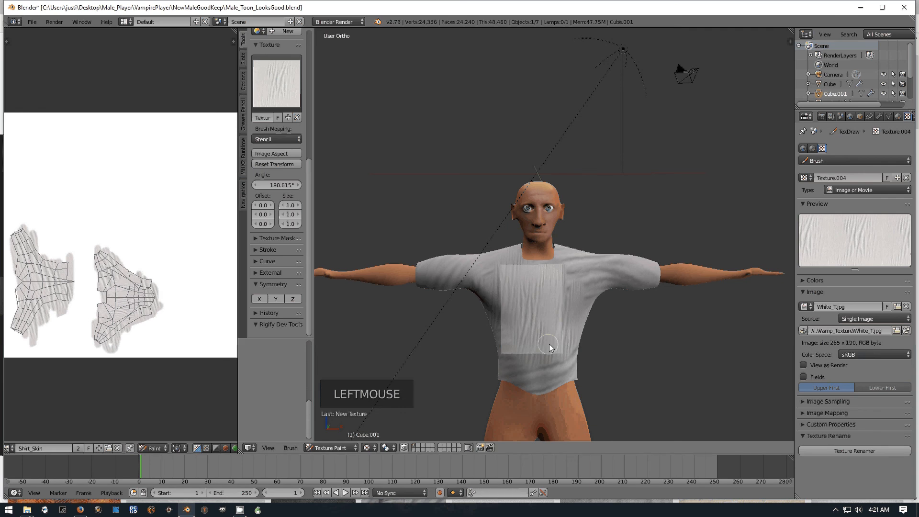
{"action": "right_click", "coordinate": [528, 319]}
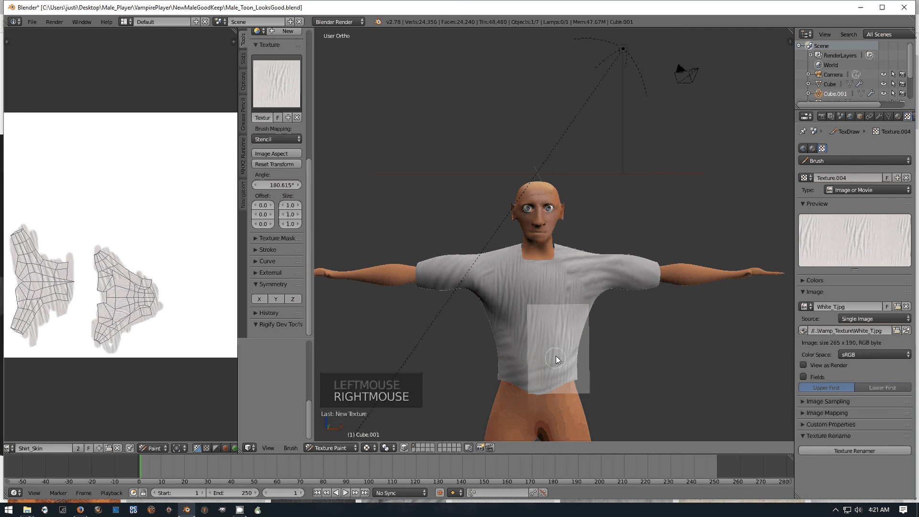
Rotate the stencil to about 270°, place it over each sleeve in turn, and paint wrinkles running along both sleeves.
{"action": "mouse_move", "coordinate": [557, 360]}
{"action": "right_mouse_down"}
{"action": "mouse_move", "coordinate": [585, 308]}
{"action": "mouse_move", "coordinate": [582, 290]}
{"action": "mouse_move", "coordinate": [538, 302]}
{"action": "mouse_move", "coordinate": [528, 326]}
{"action": "mouse_move", "coordinate": [548, 340]}
{"action": "mouse_move", "coordinate": [574, 337]}
{"action": "mouse_move", "coordinate": [576, 323]}
{"action": "mouse_move", "coordinate": [507, 272]}
{"action": "mouse_move", "coordinate": [437, 261]}
{"action": "right_mouse_up"}
{"action": "left_click", "coordinate": [437, 261]}
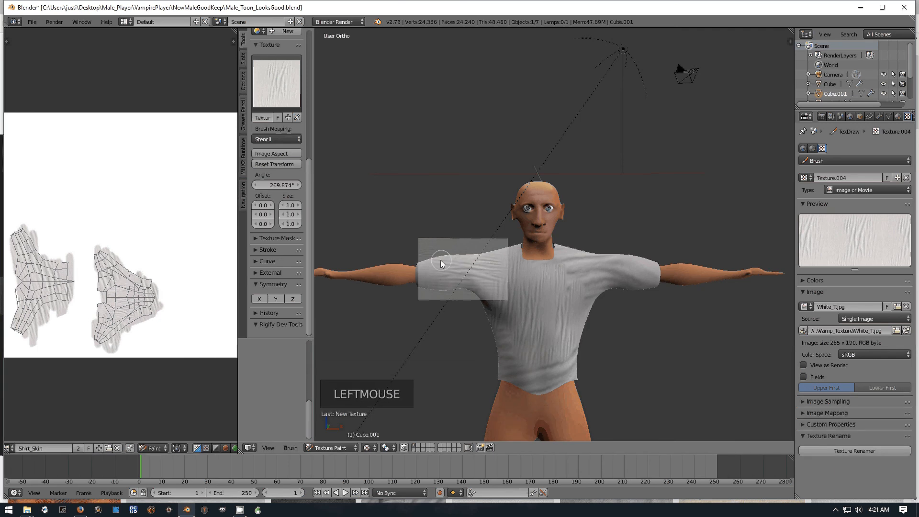
{"action": "right_click_drag", "start_coordinate": [441, 261], "coordinate": [636, 250]}
{"action": "left_click", "coordinate": [582, 260]}
{"action": "left_click_drag", "start_coordinate": [634, 247], "coordinate": [639, 268]}
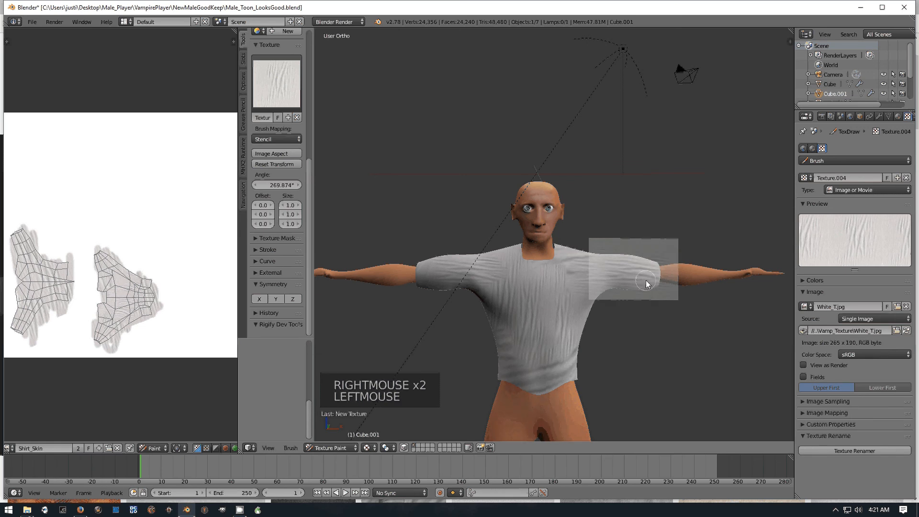
Place the sideways stencil over the upper chest and paint horizontal wrinkles below the shirt's neckline.
{"action": "right_click_drag", "start_coordinate": [647, 284], "coordinate": [570, 292]}
{"action": "left_click_drag", "start_coordinate": [518, 275], "coordinate": [553, 260]}
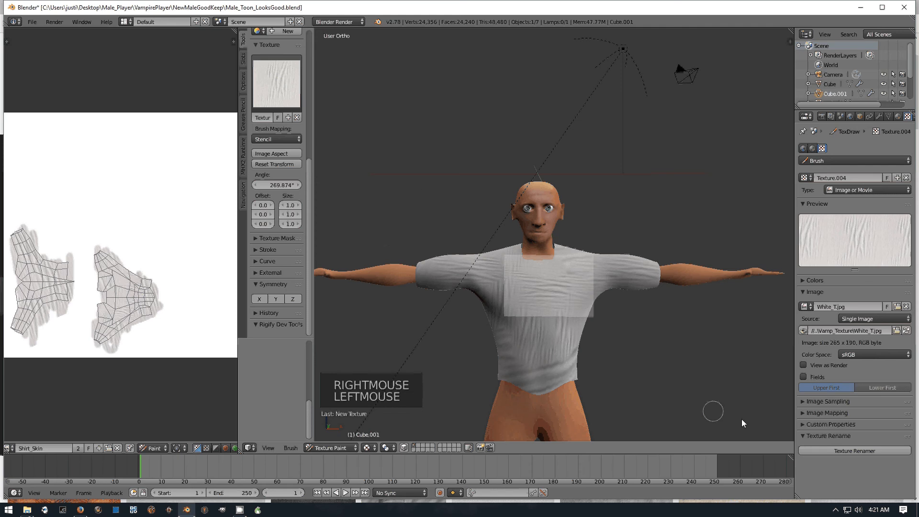
{"action": "left_click", "coordinate": [837, 510]}
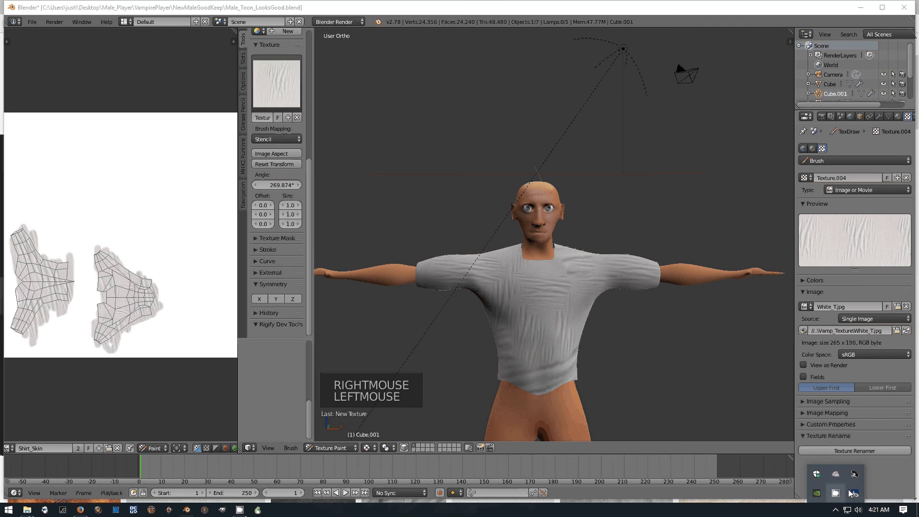